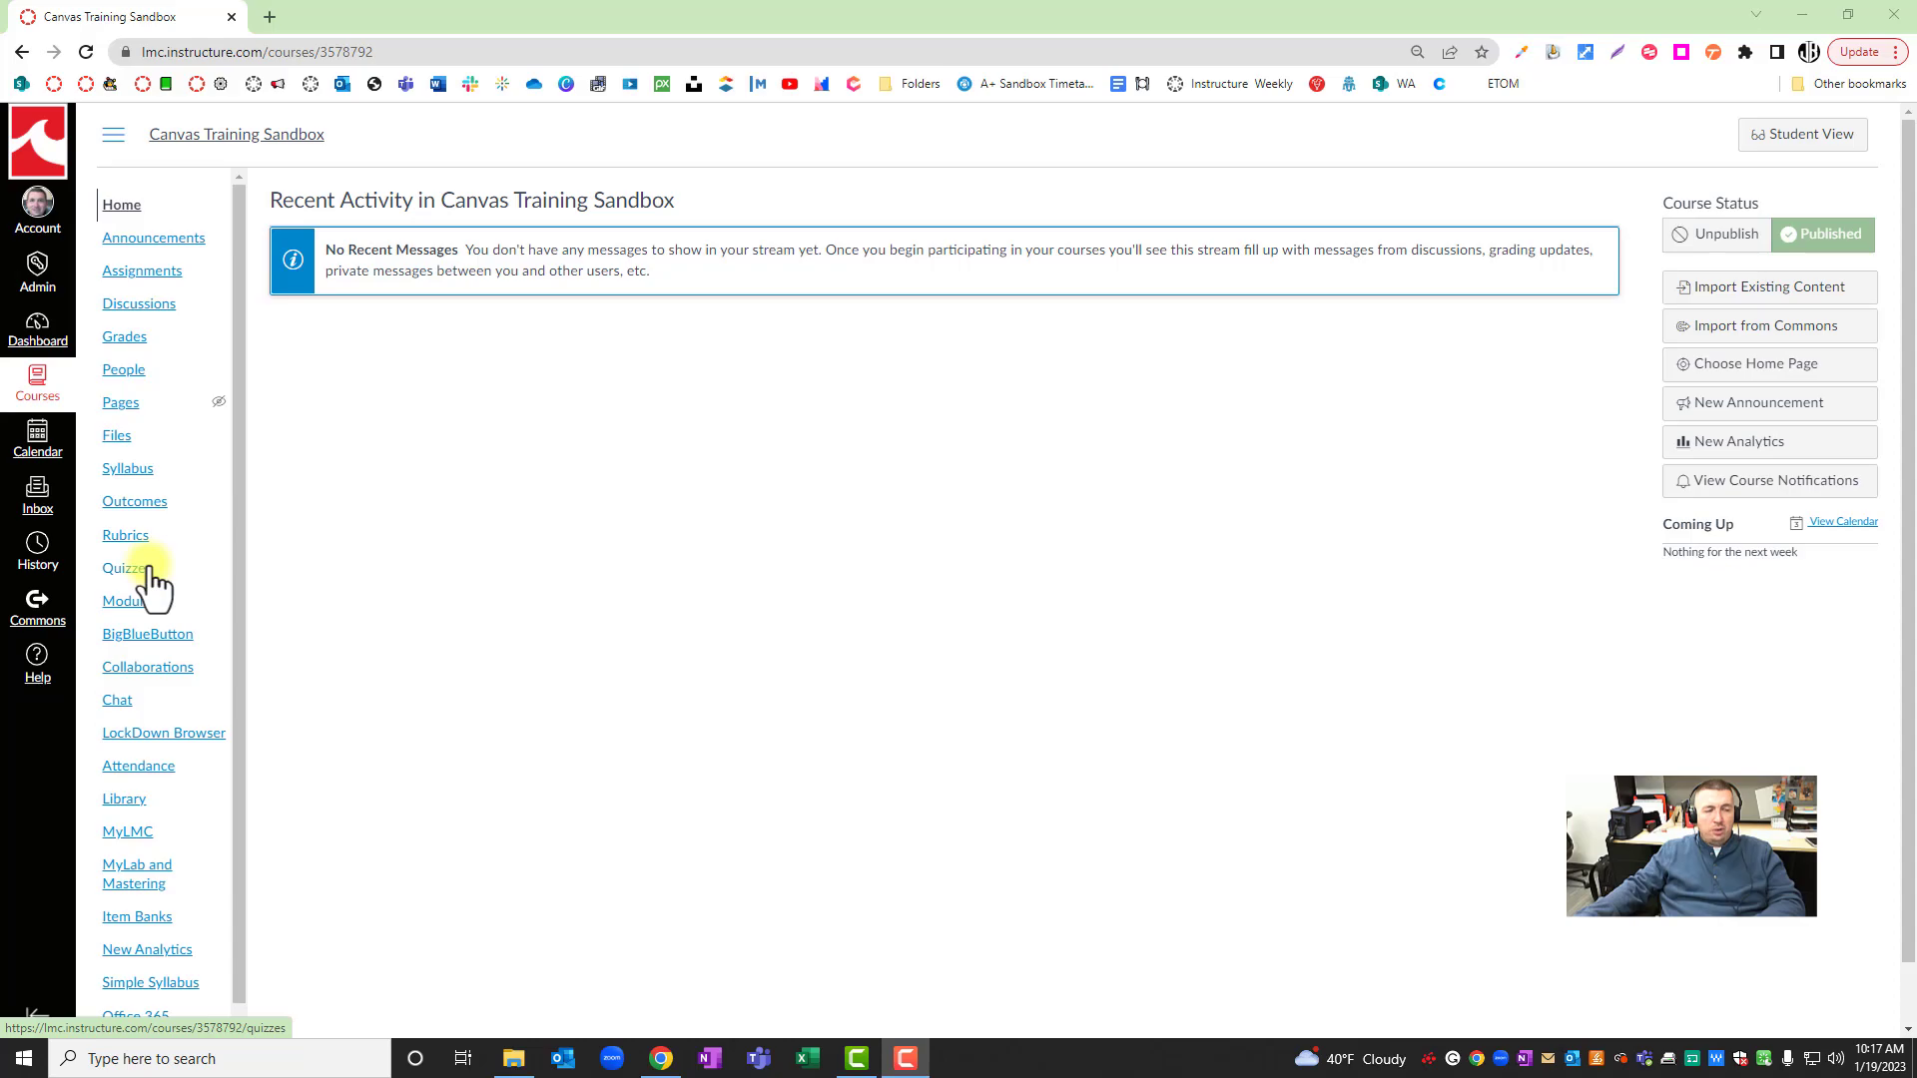
Step: Start a new quiz in the course's Quizzes area using the New Quizzes engine
{"action": "left_click", "coordinate": [150, 572]}
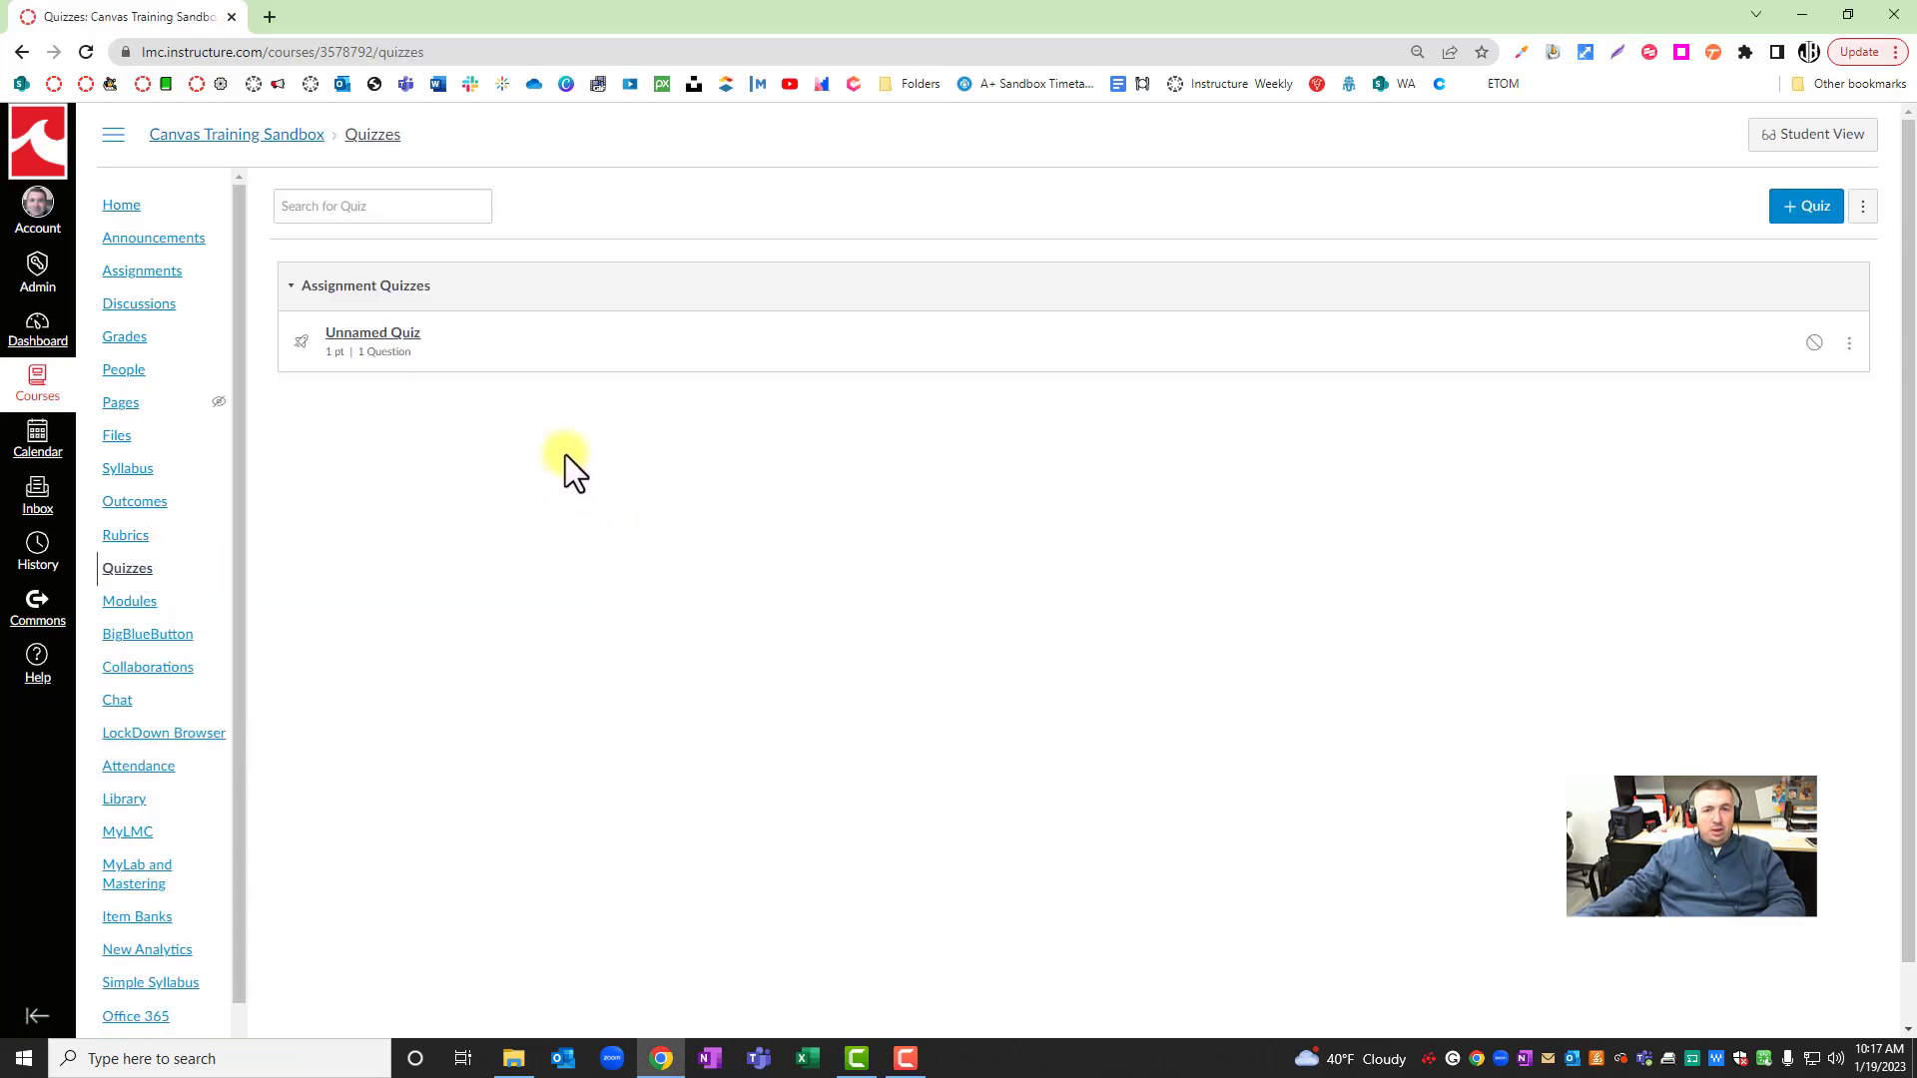
{"action": "left_click", "coordinate": [1789, 207]}
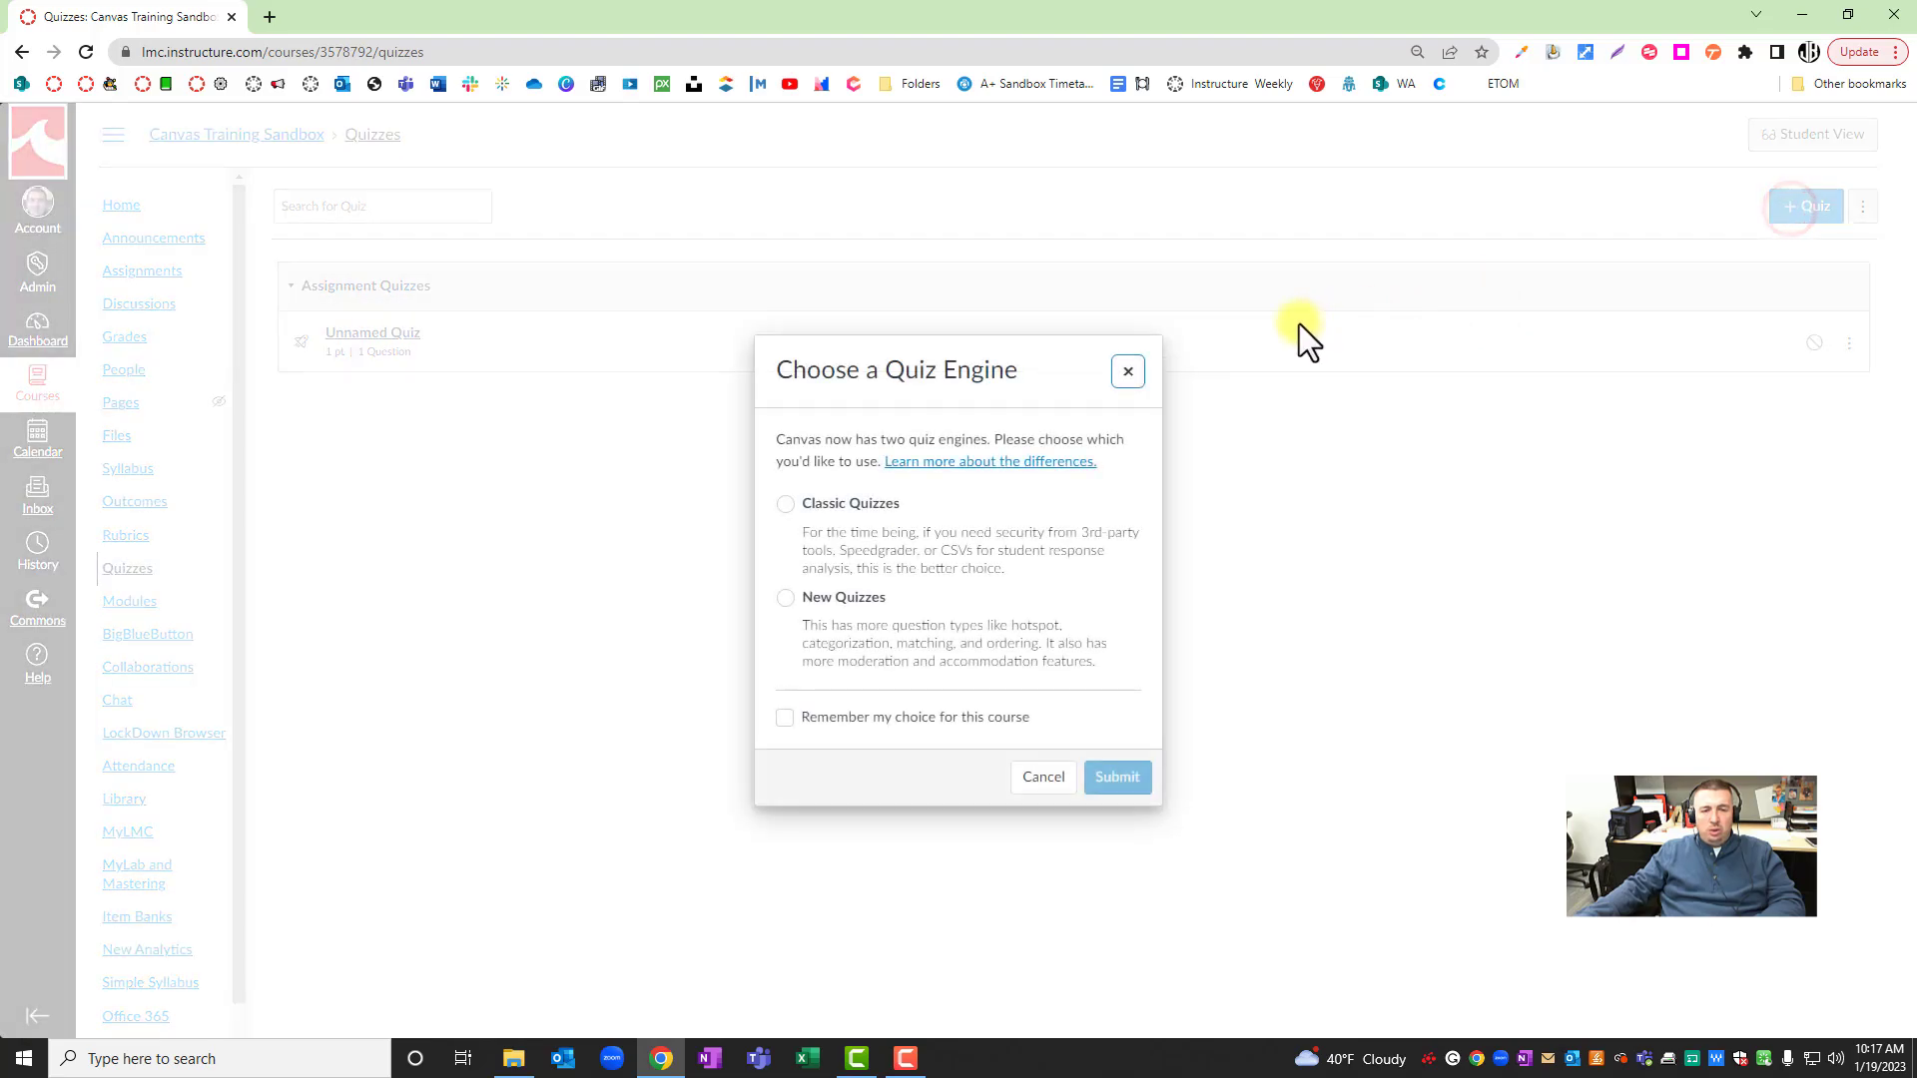
{"action": "left_click", "coordinate": [786, 598]}
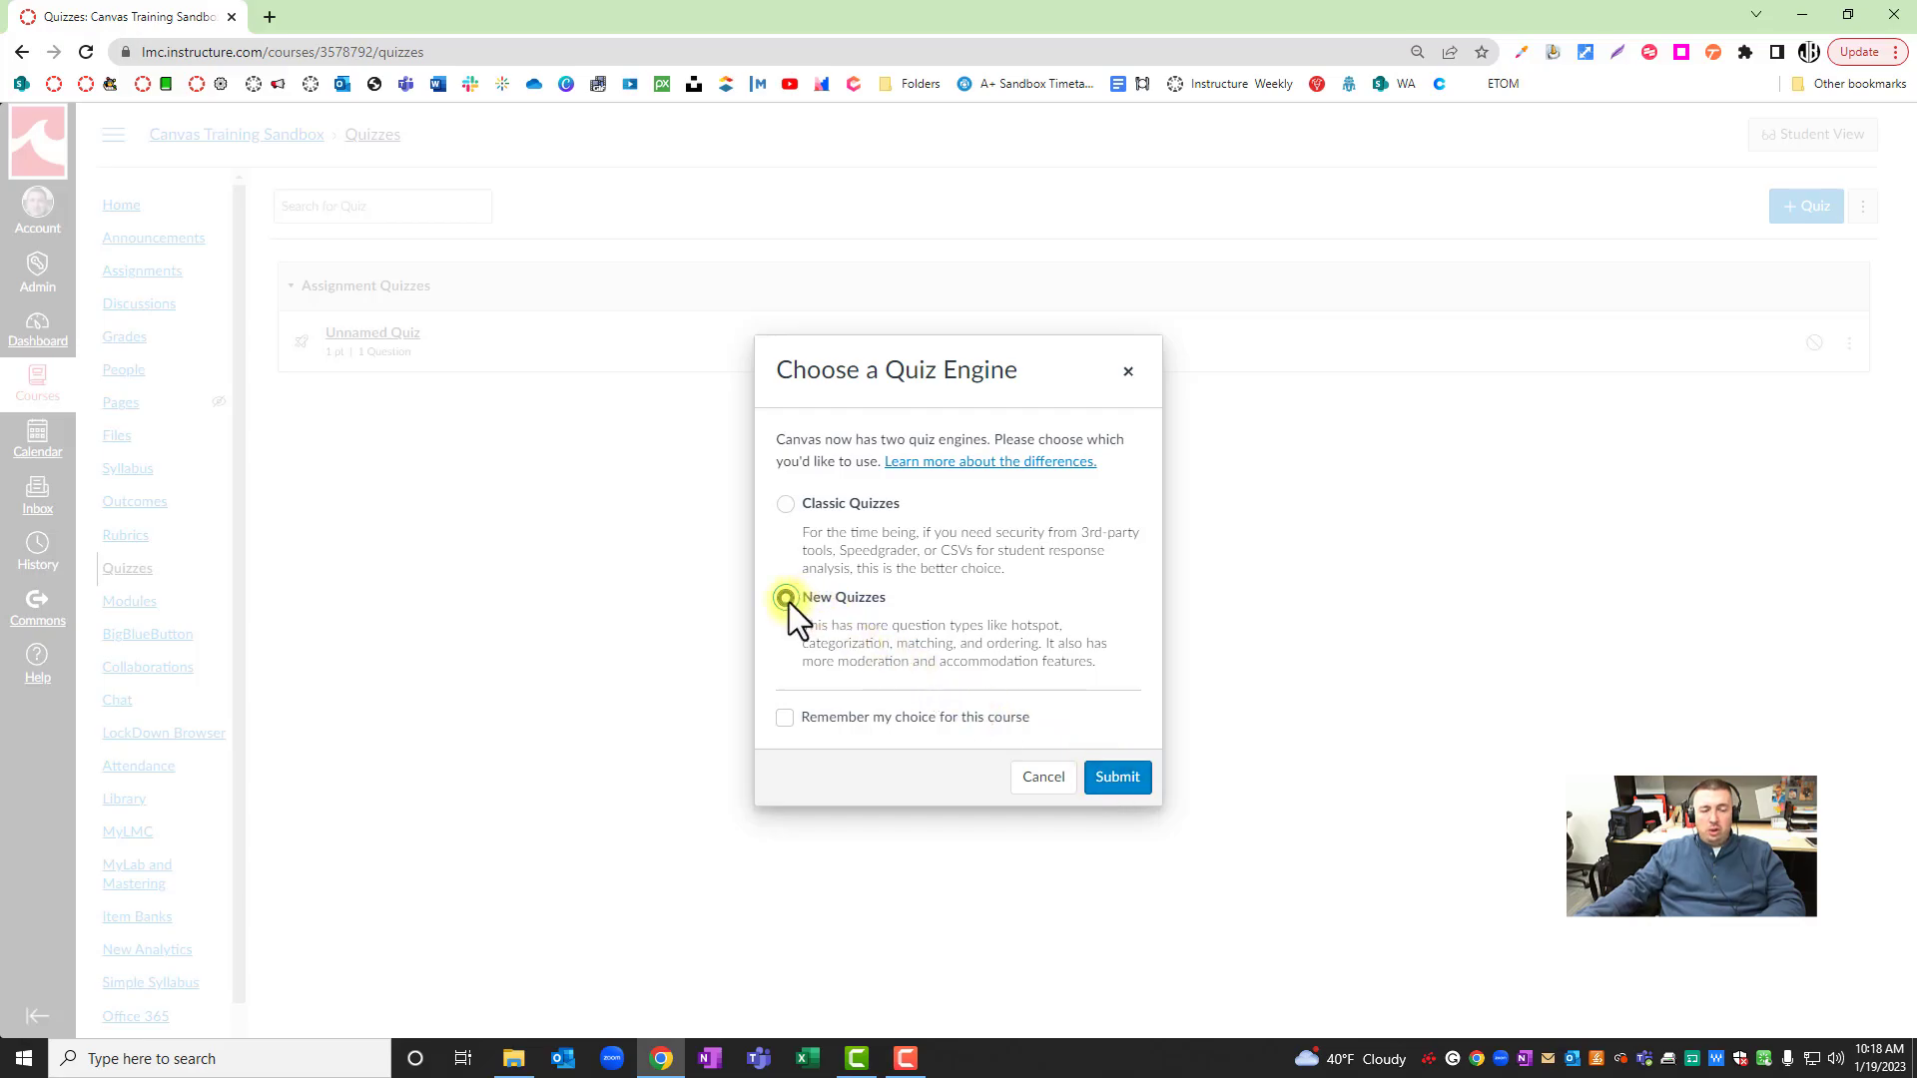
{"action": "left_click", "coordinate": [1116, 790]}
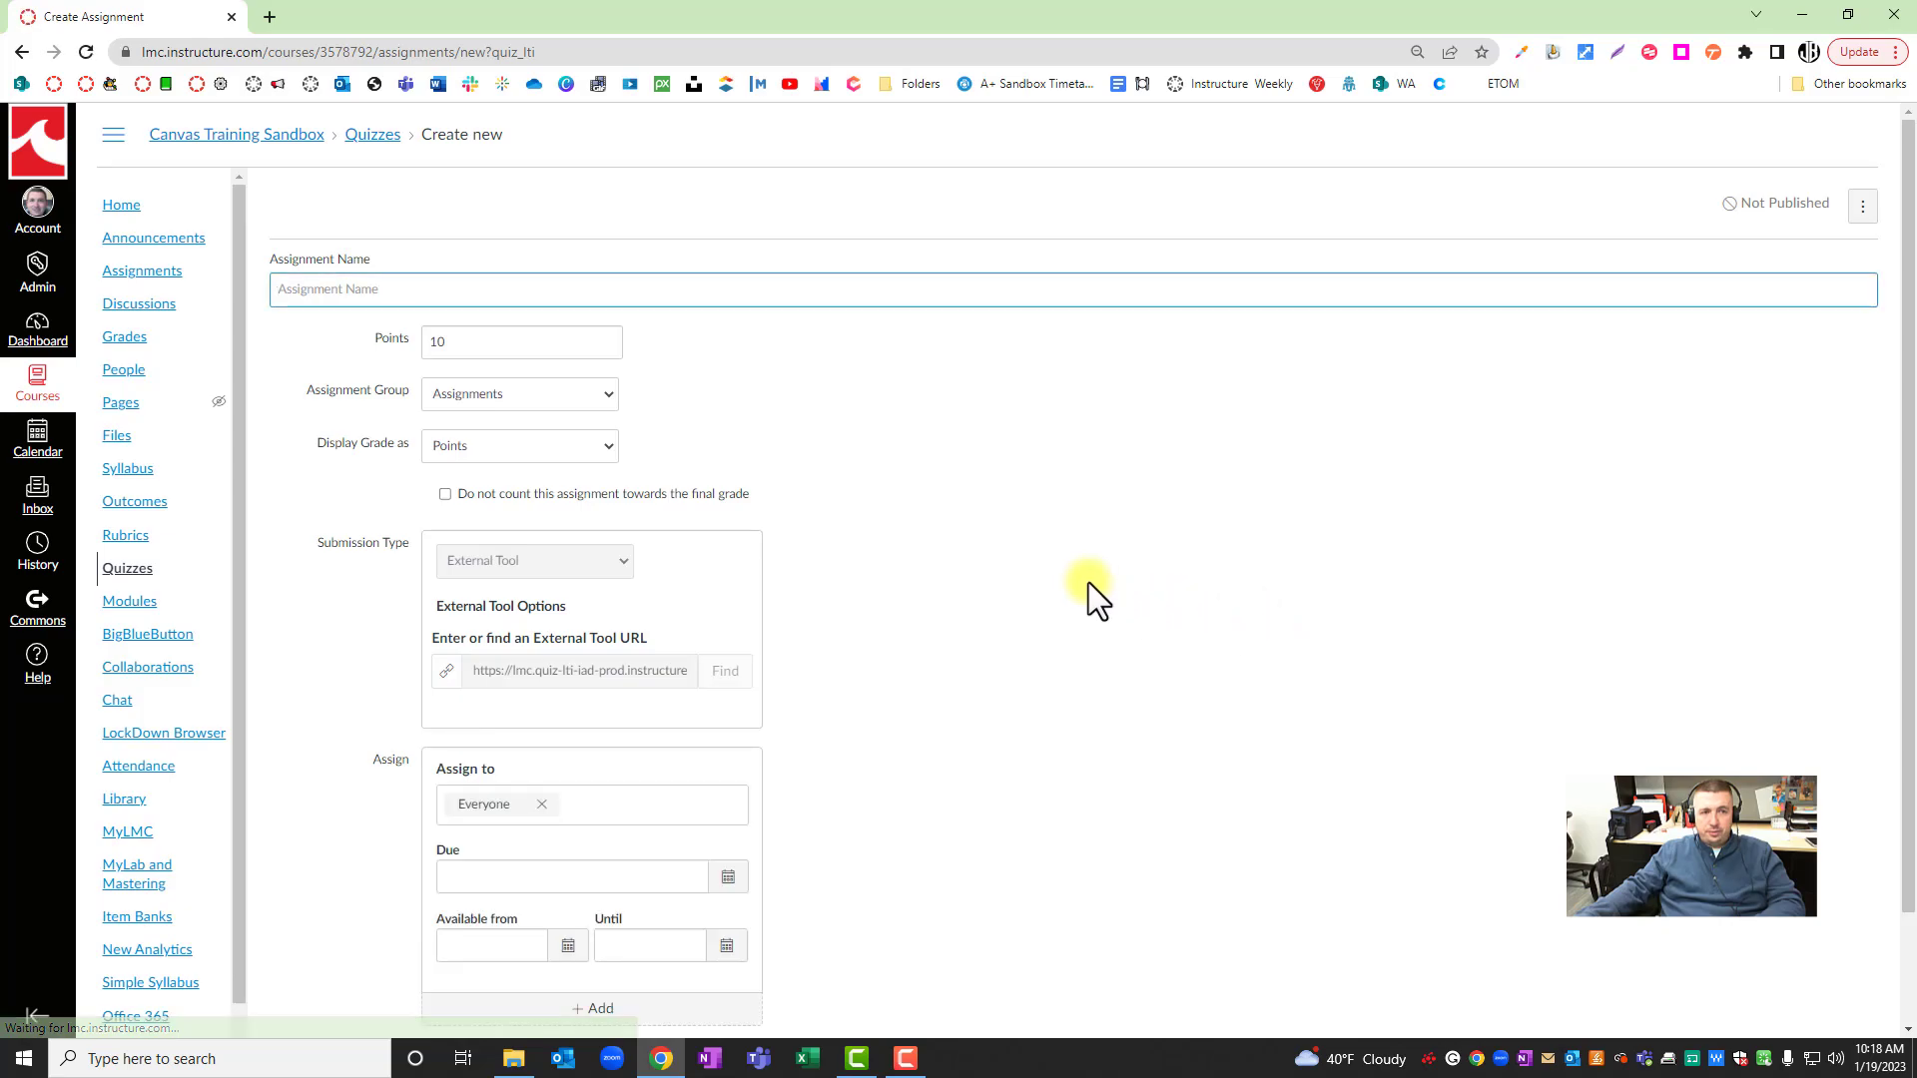
Step: Name the assignment "Quiz 2" and set its points to 25
{"action": "left_click", "coordinate": [809, 300]}
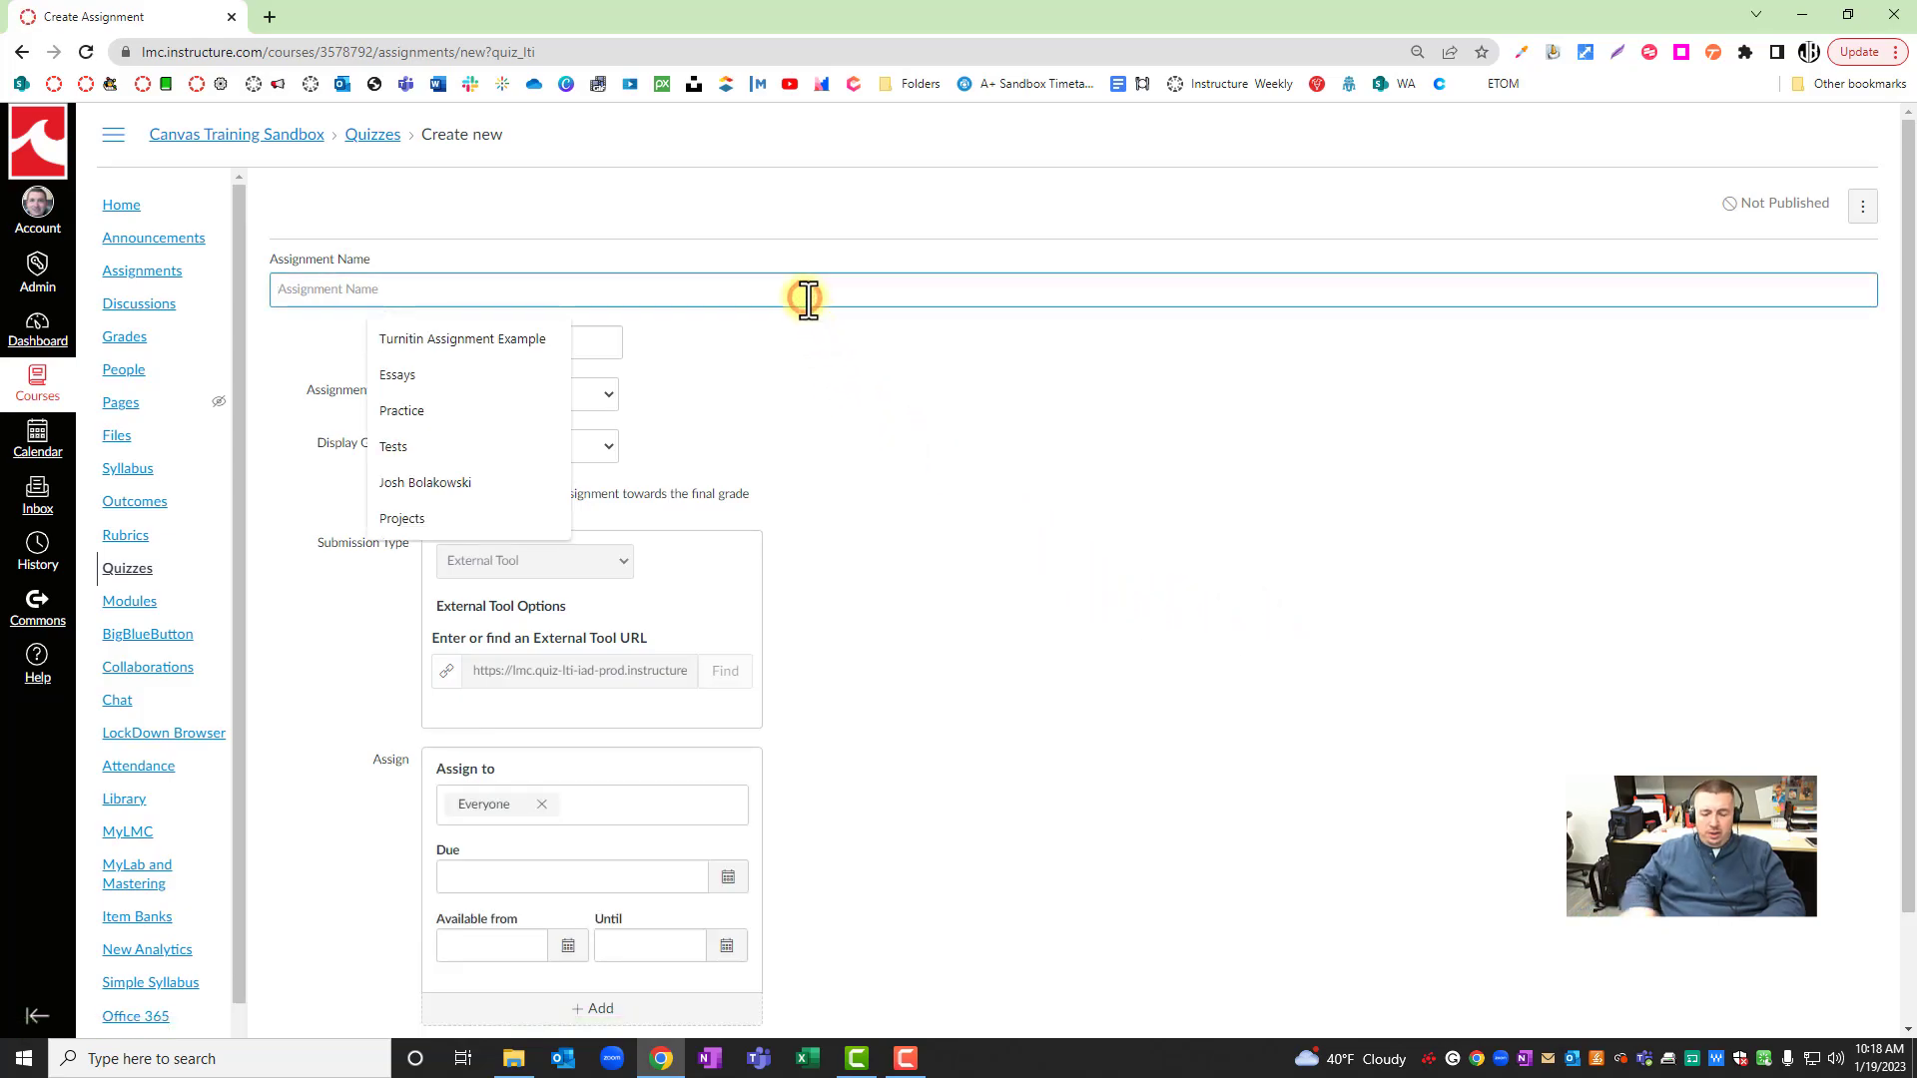
{"action": "type", "text": "Quiz 2"}
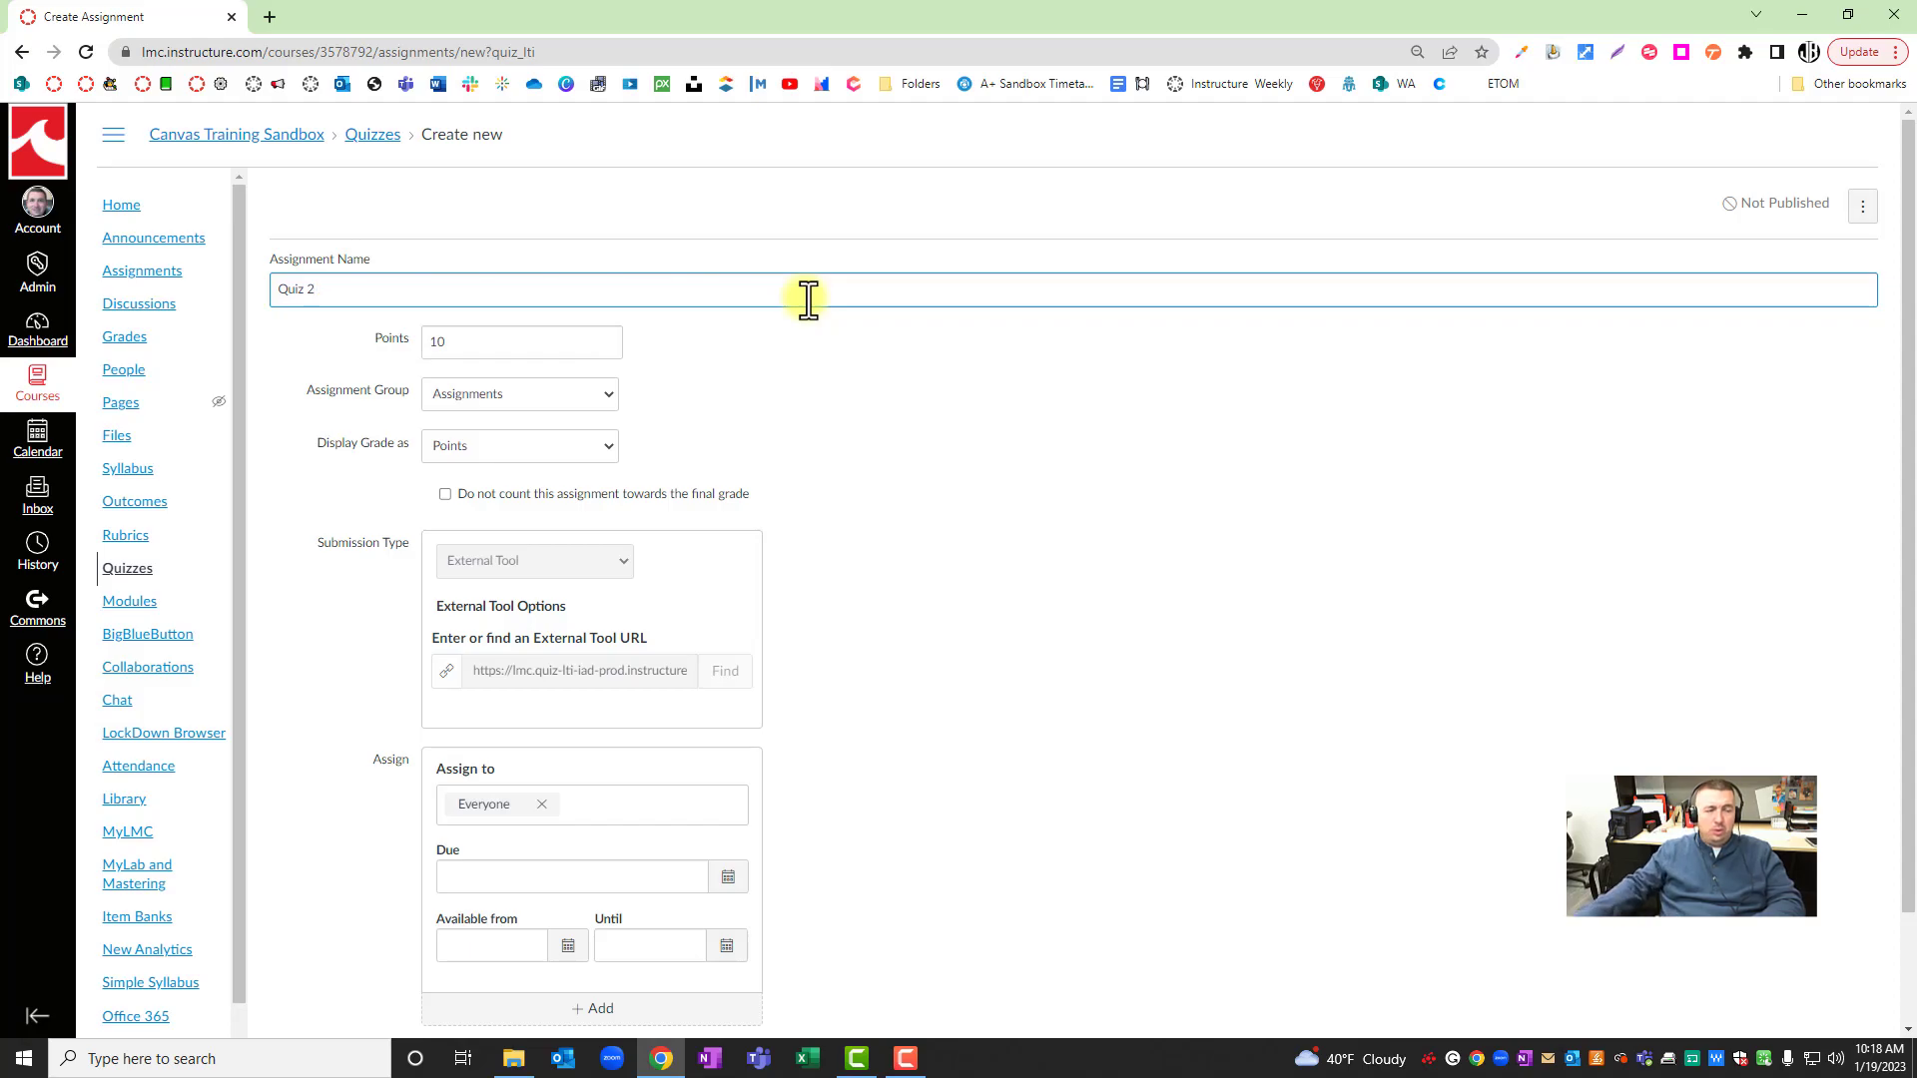
{"action": "left_click", "coordinate": [614, 335]}
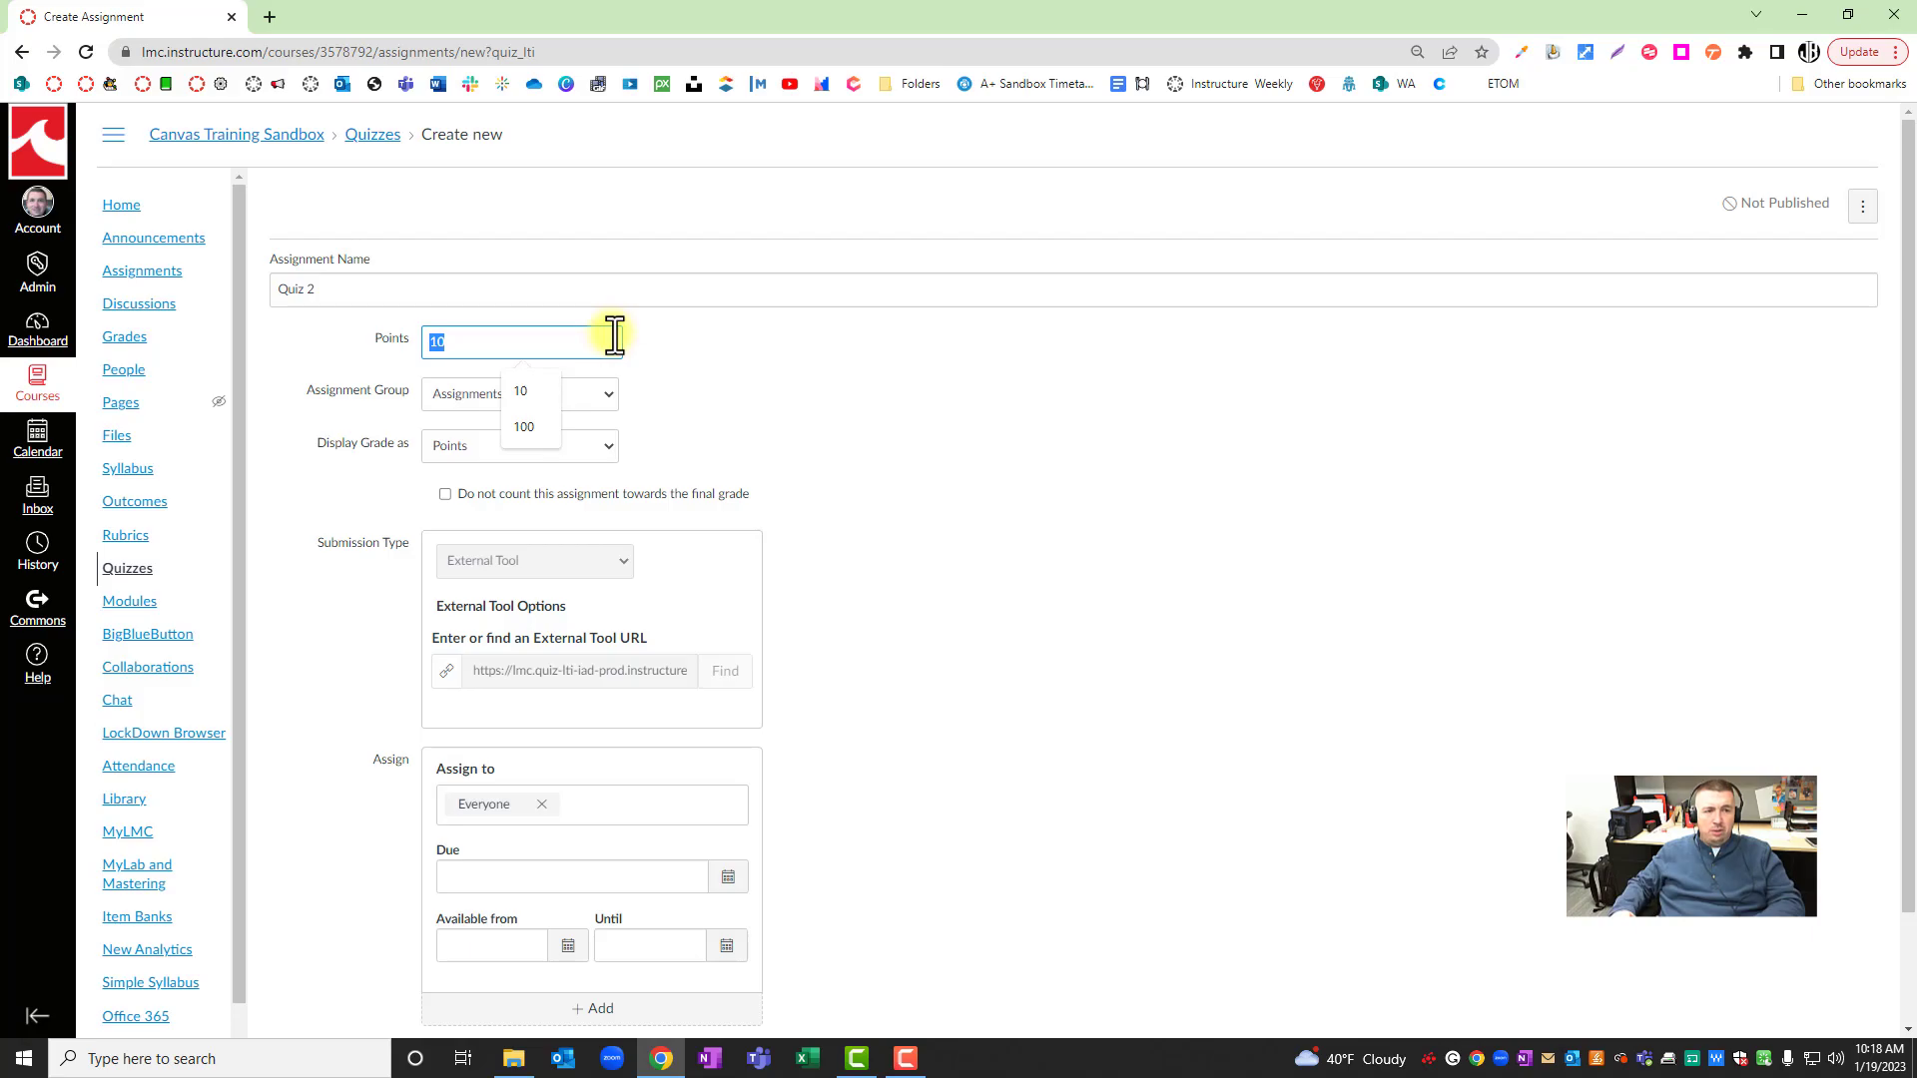
{"action": "type", "text": "25"}
Step: Put the quiz in the Tests assignment group and display its grade as Points
{"action": "left_click", "coordinate": [603, 398]}
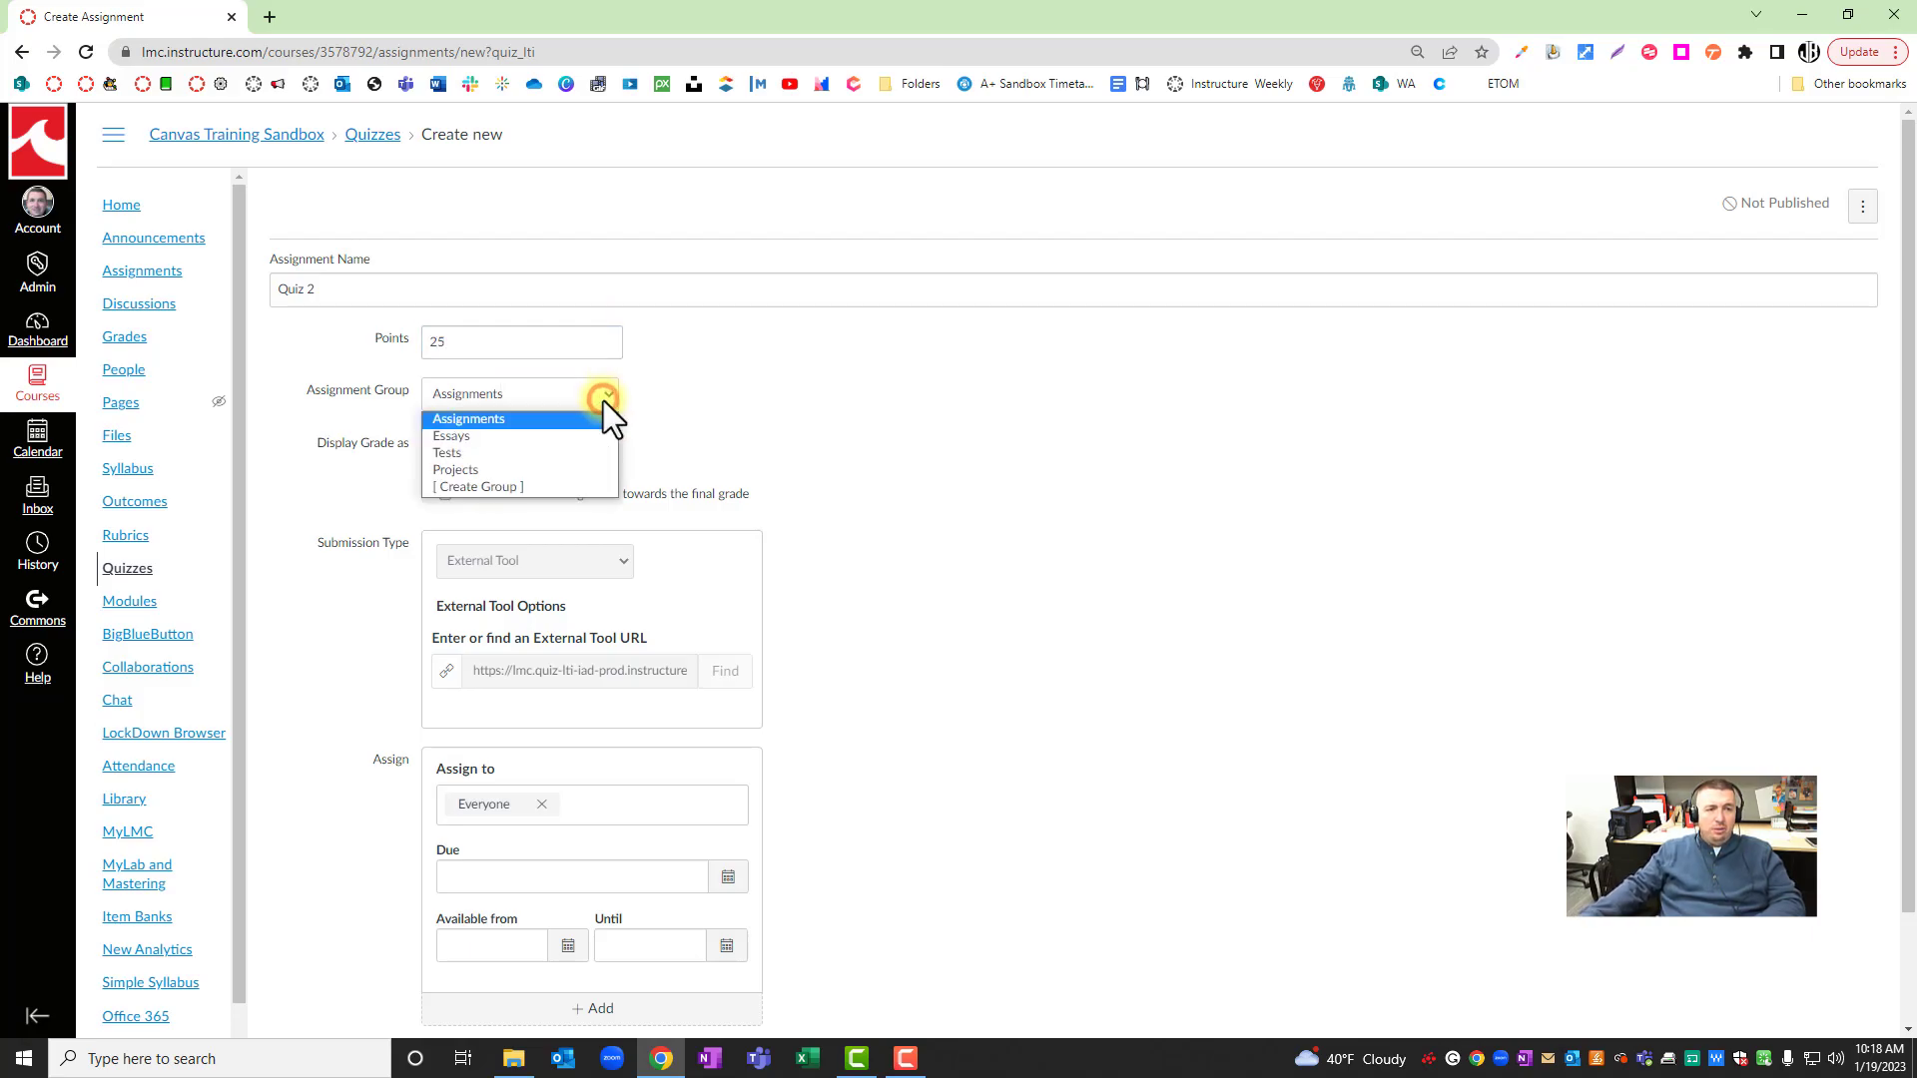
{"action": "left_click", "coordinate": [597, 451]}
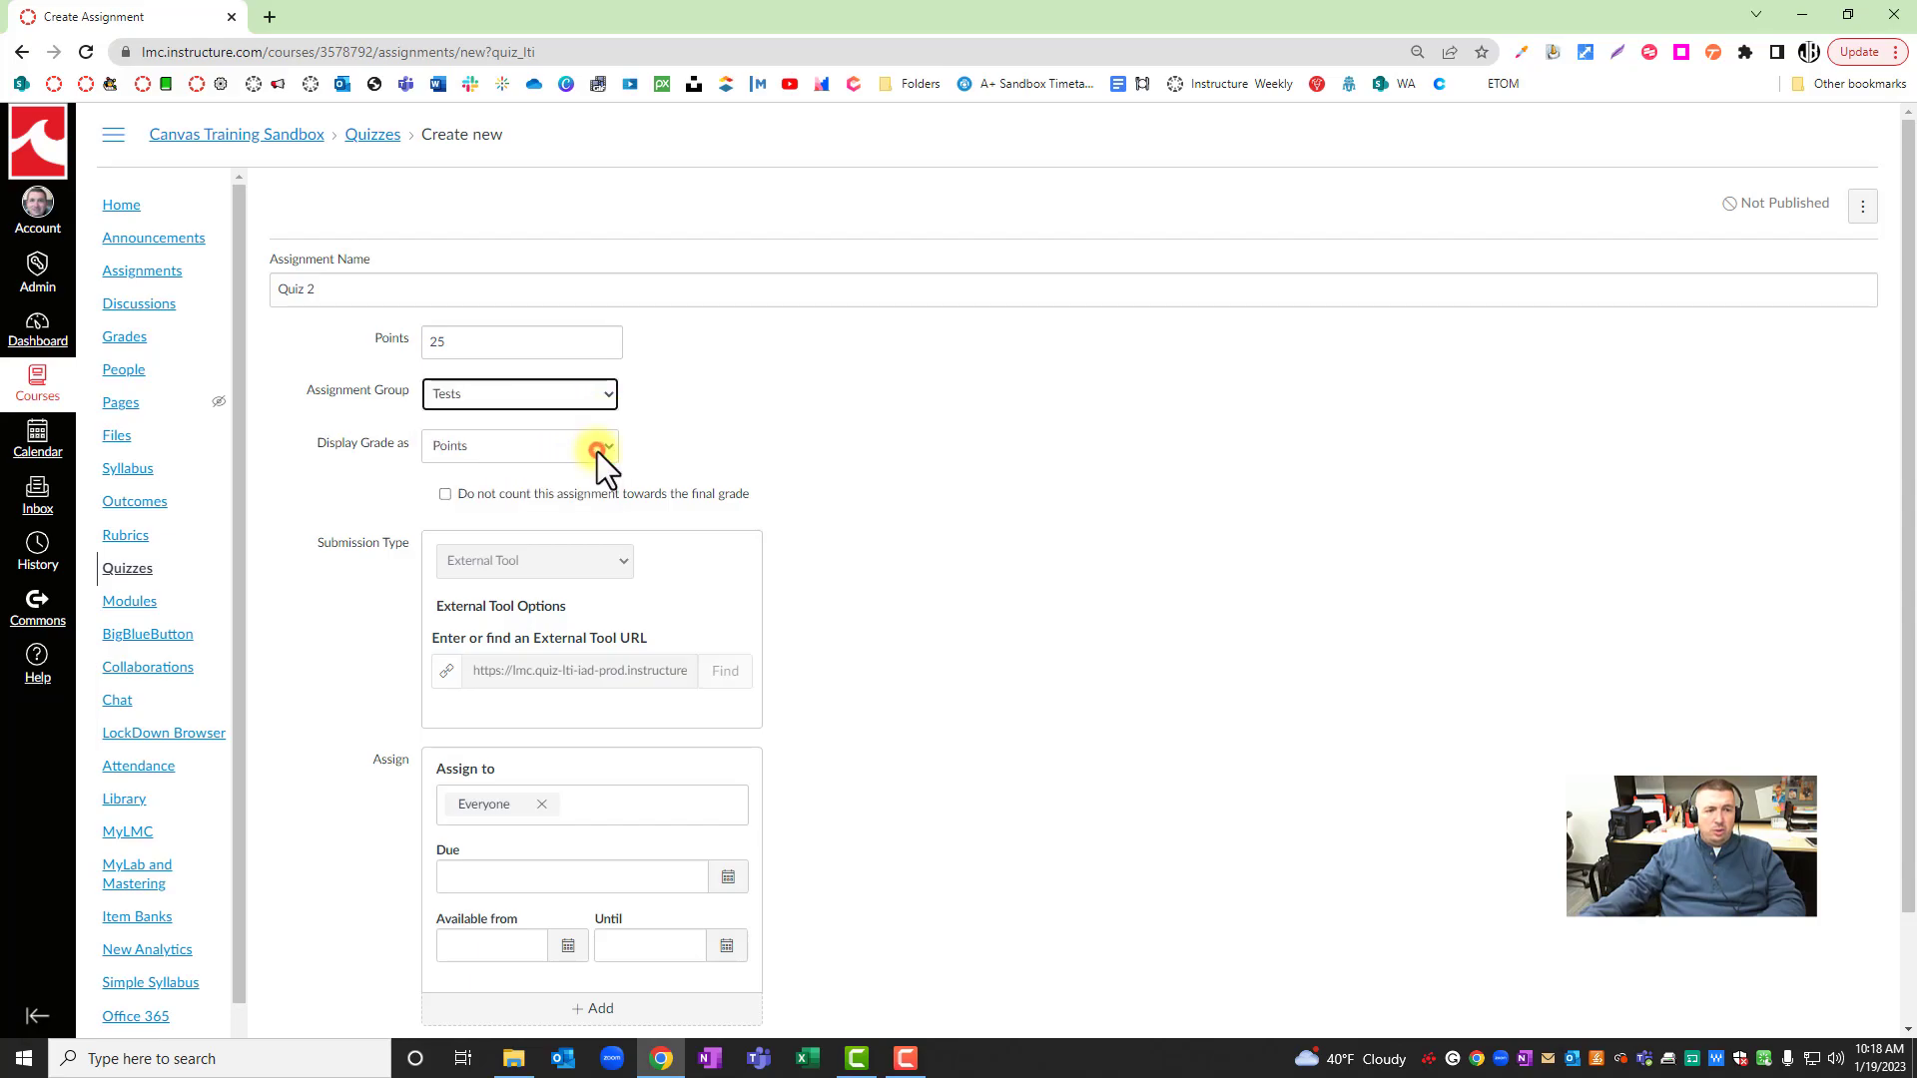
{"action": "left_click", "coordinate": [599, 447]}
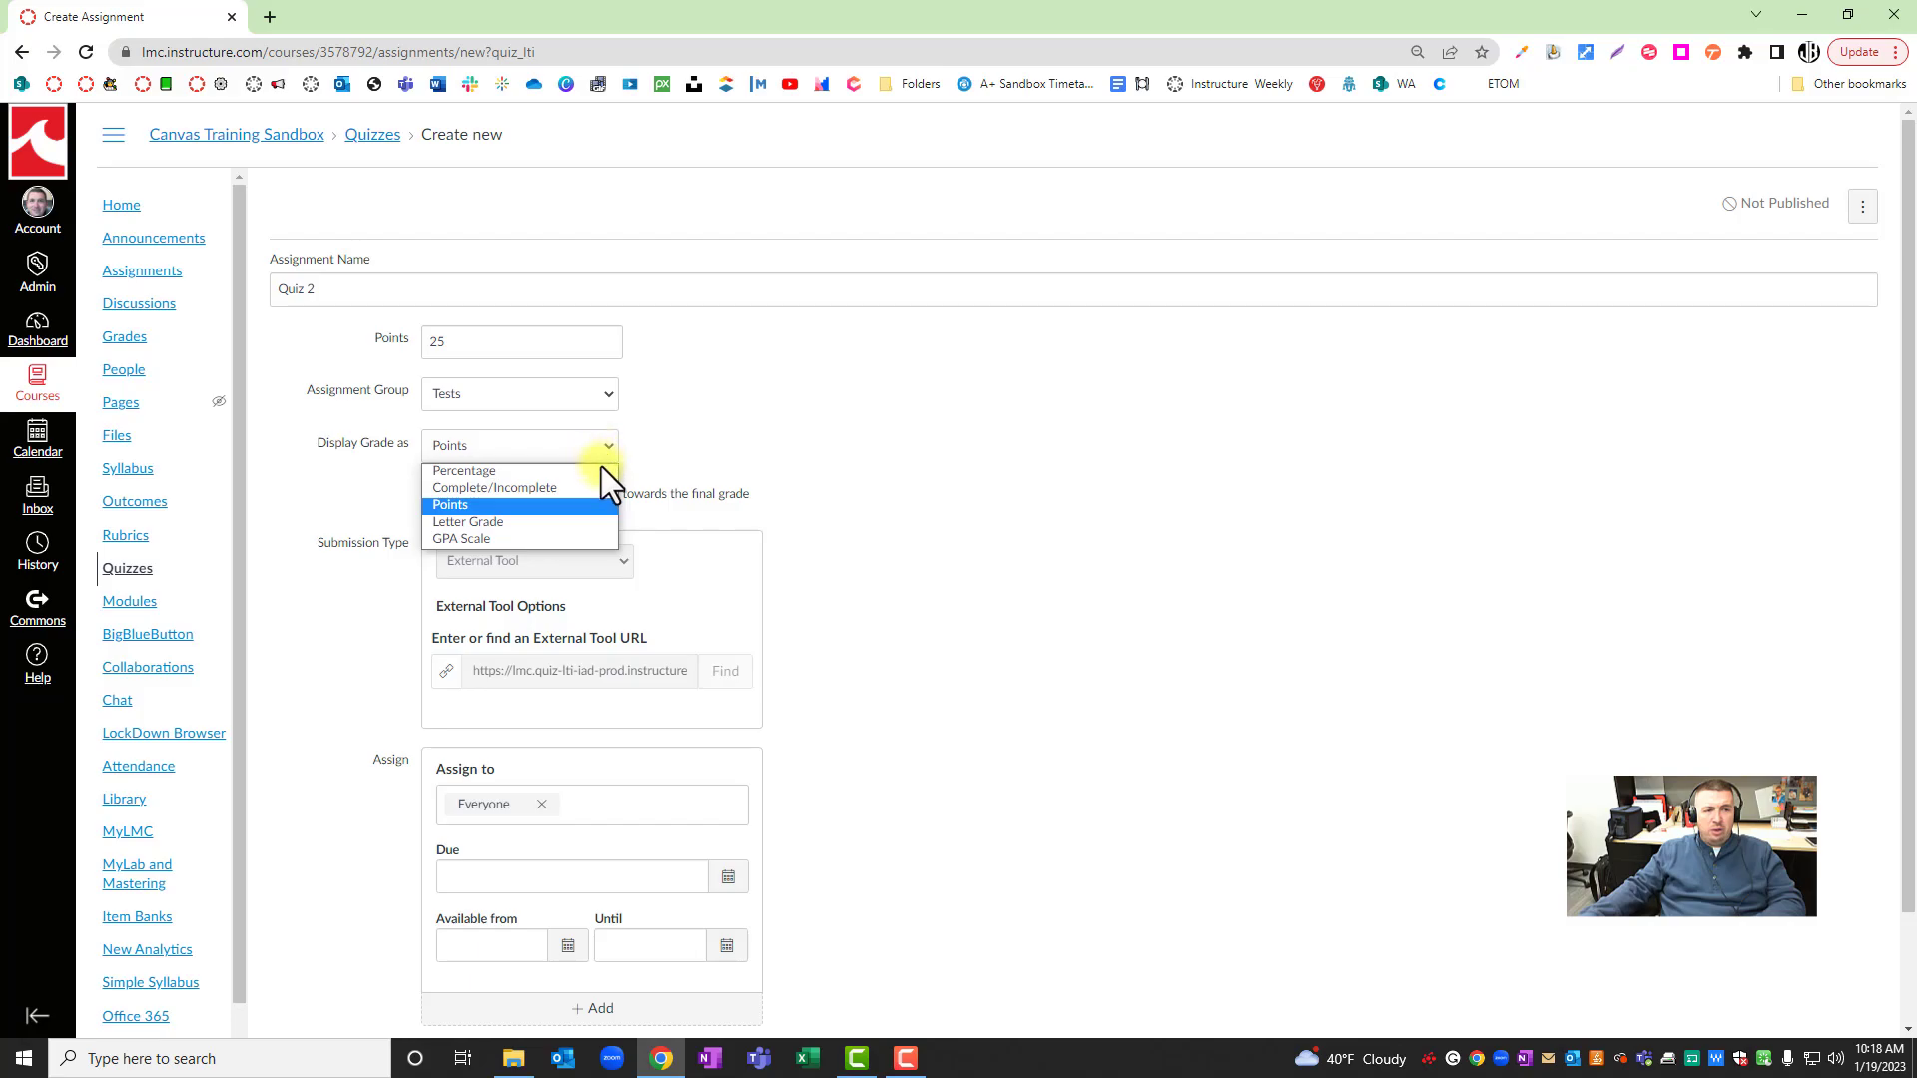
{"action": "left_click", "coordinate": [597, 504]}
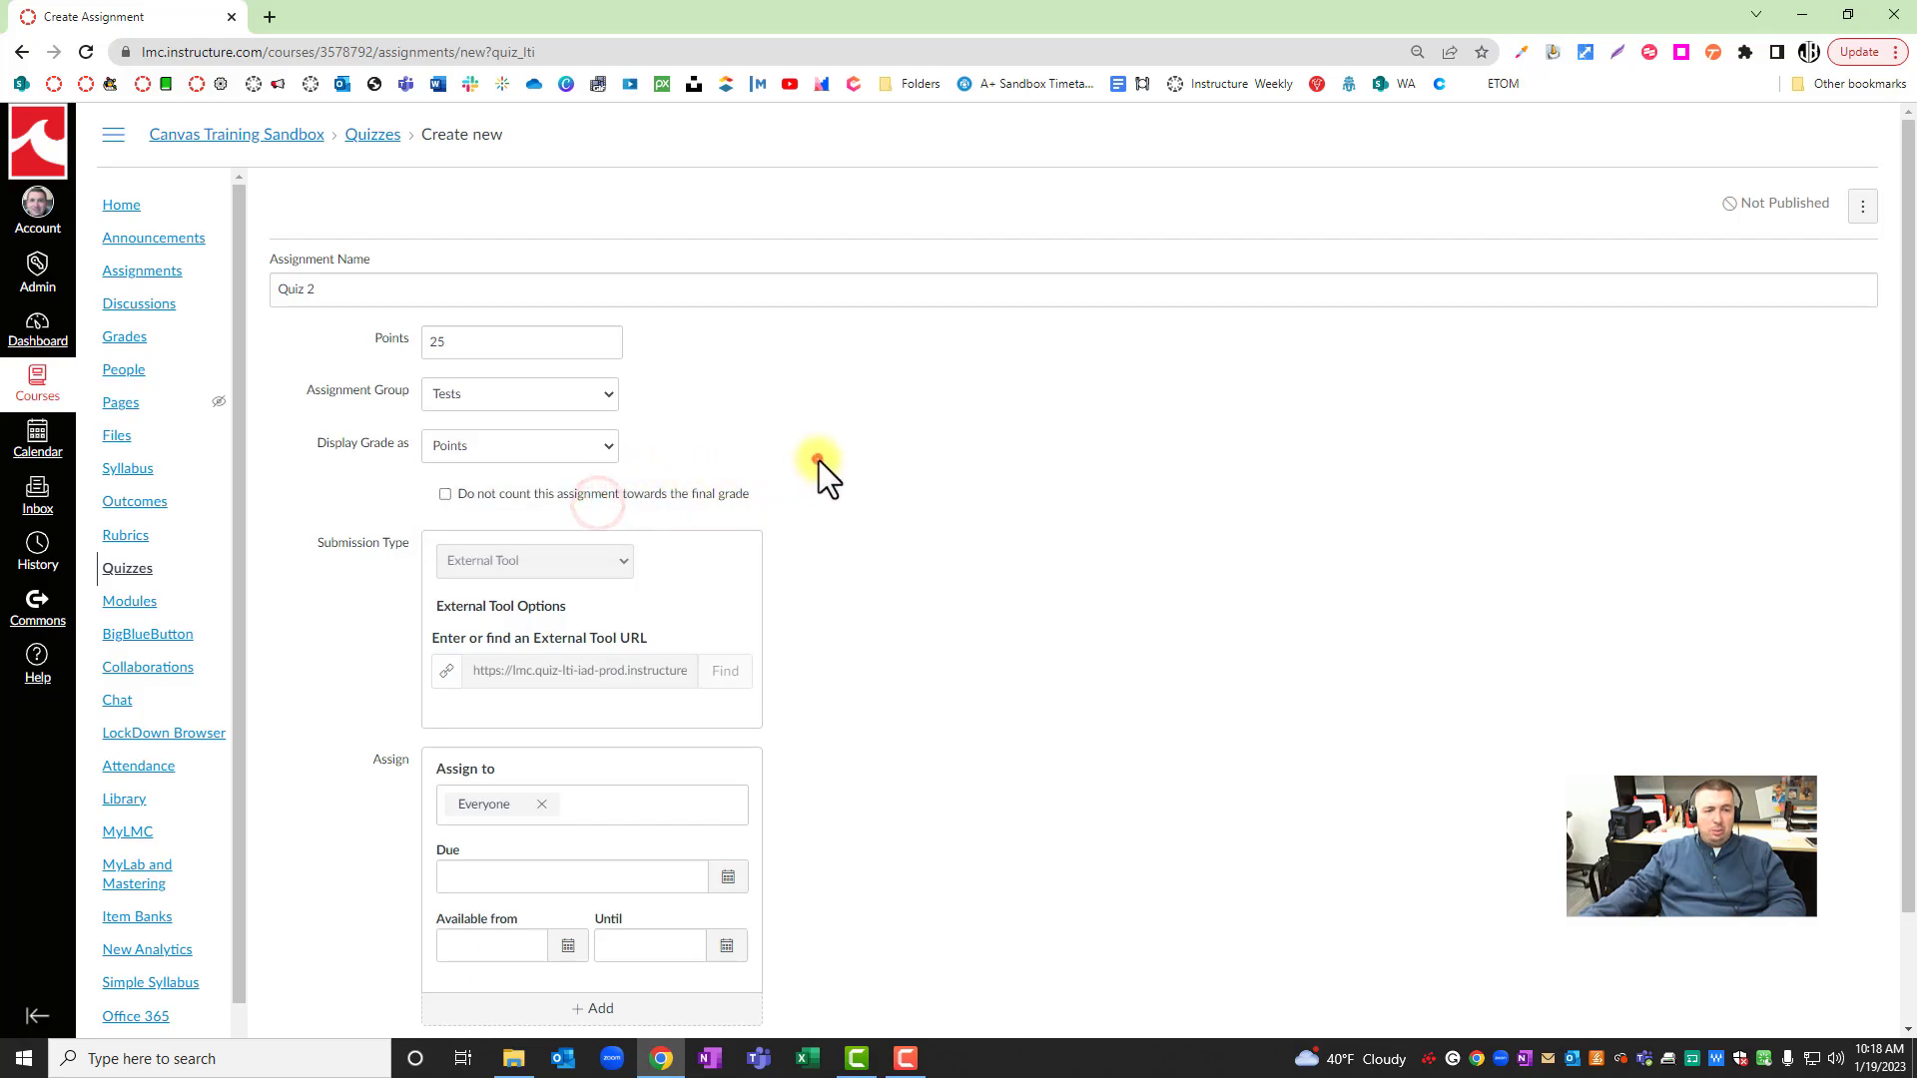
Step: Review the remaining assignment details, including the assign and date settings, and open the quiz for building
{"action": "scroll", "coordinate": [886, 478], "scroll_direction": "down", "scroll_amount": 2}
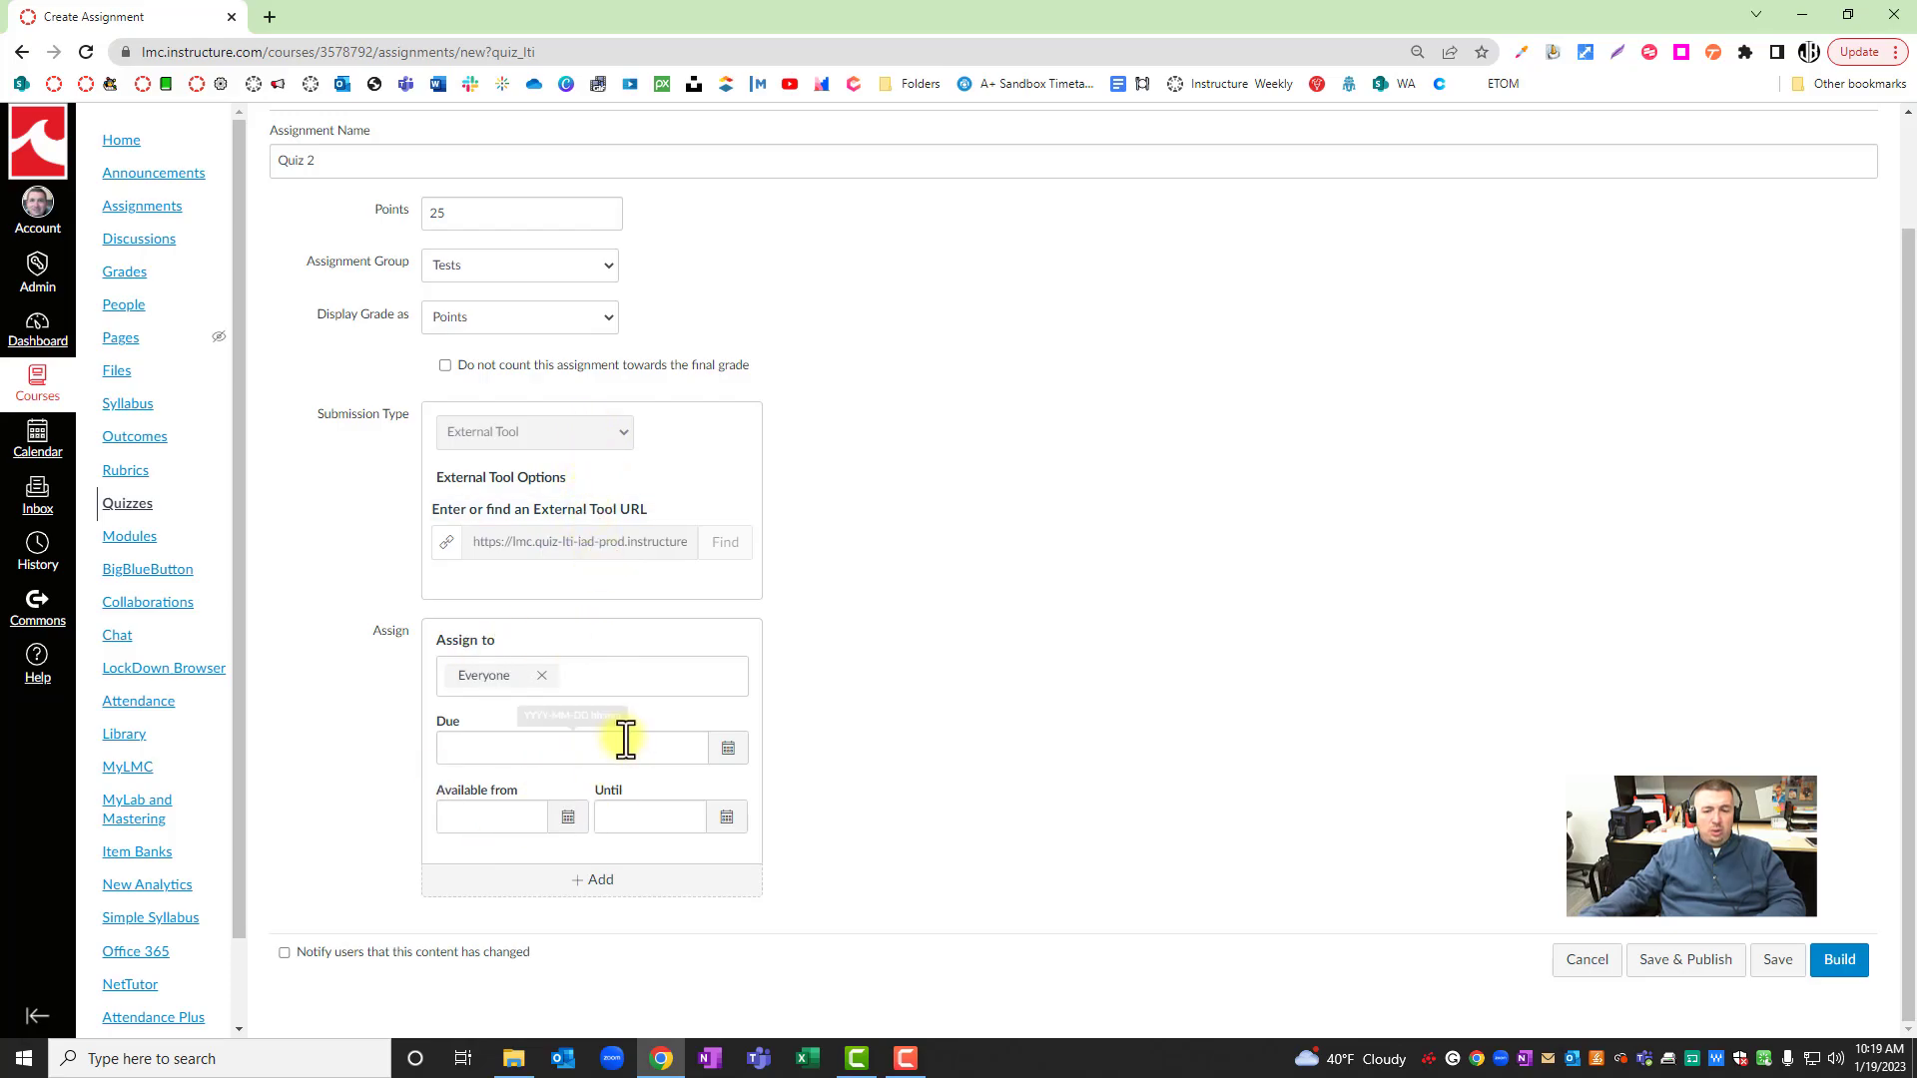
{"action": "scroll", "coordinate": [996, 688], "scroll_direction": "up", "scroll_amount": 2}
{"action": "scroll", "coordinate": [999, 689], "scroll_direction": "down", "scroll_amount": 2}
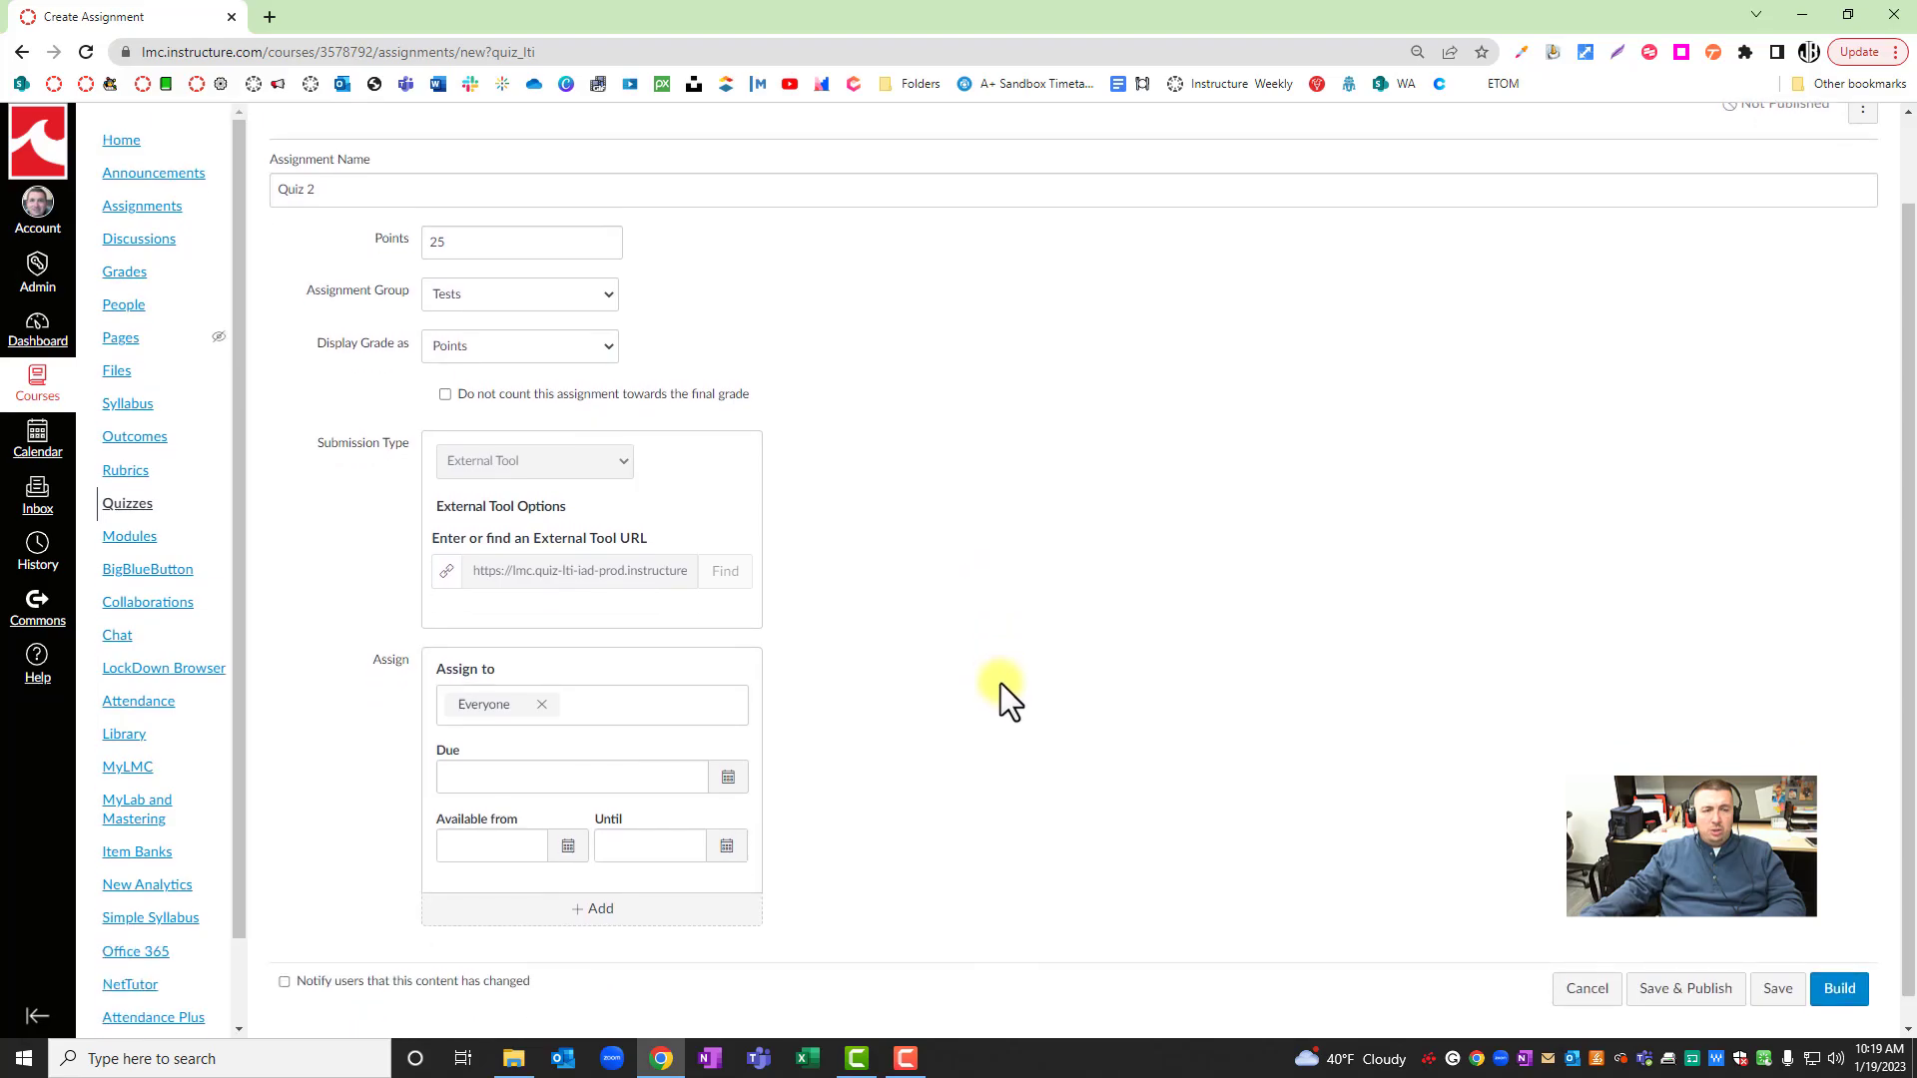
{"action": "scroll", "coordinate": [1003, 693], "scroll_direction": "up", "scroll_amount": 2}
{"action": "scroll", "coordinate": [1115, 675], "scroll_direction": "down", "scroll_amount": 2}
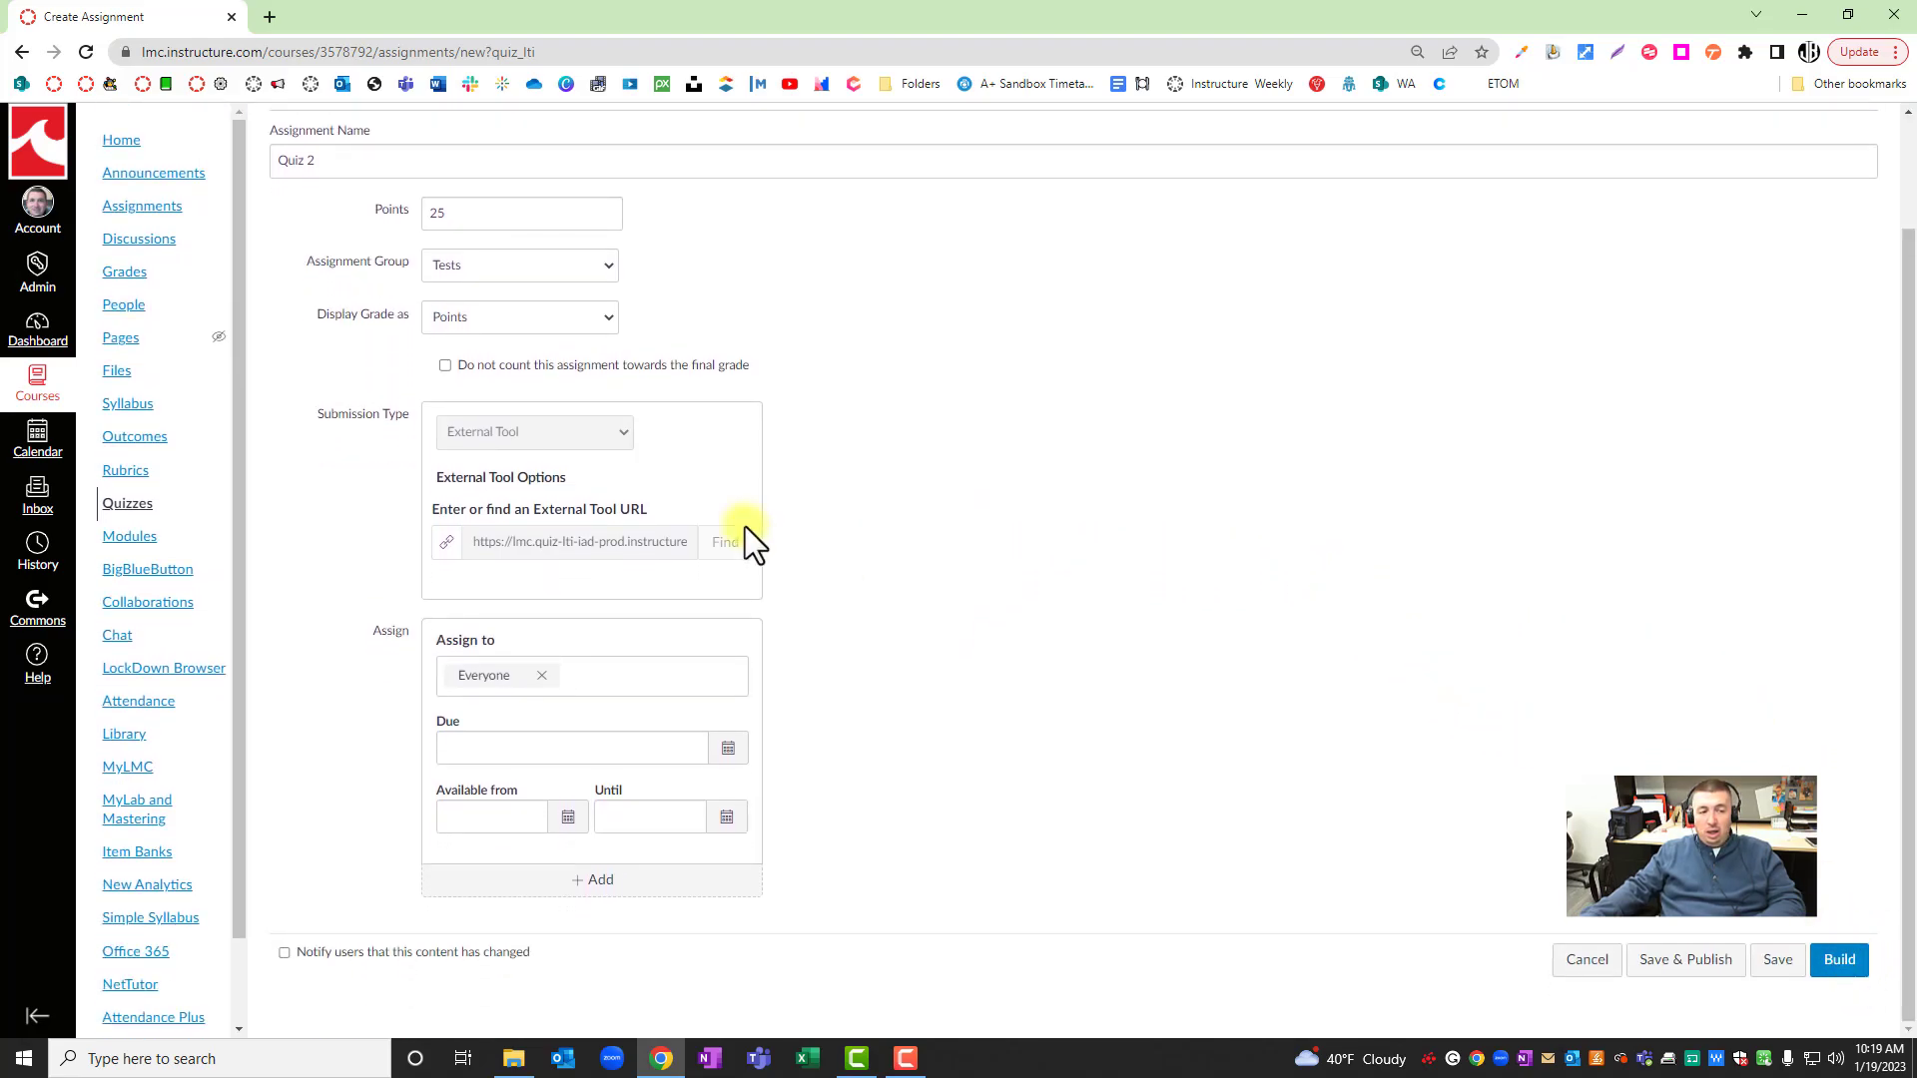
{"action": "left_click", "coordinate": [1838, 969]}
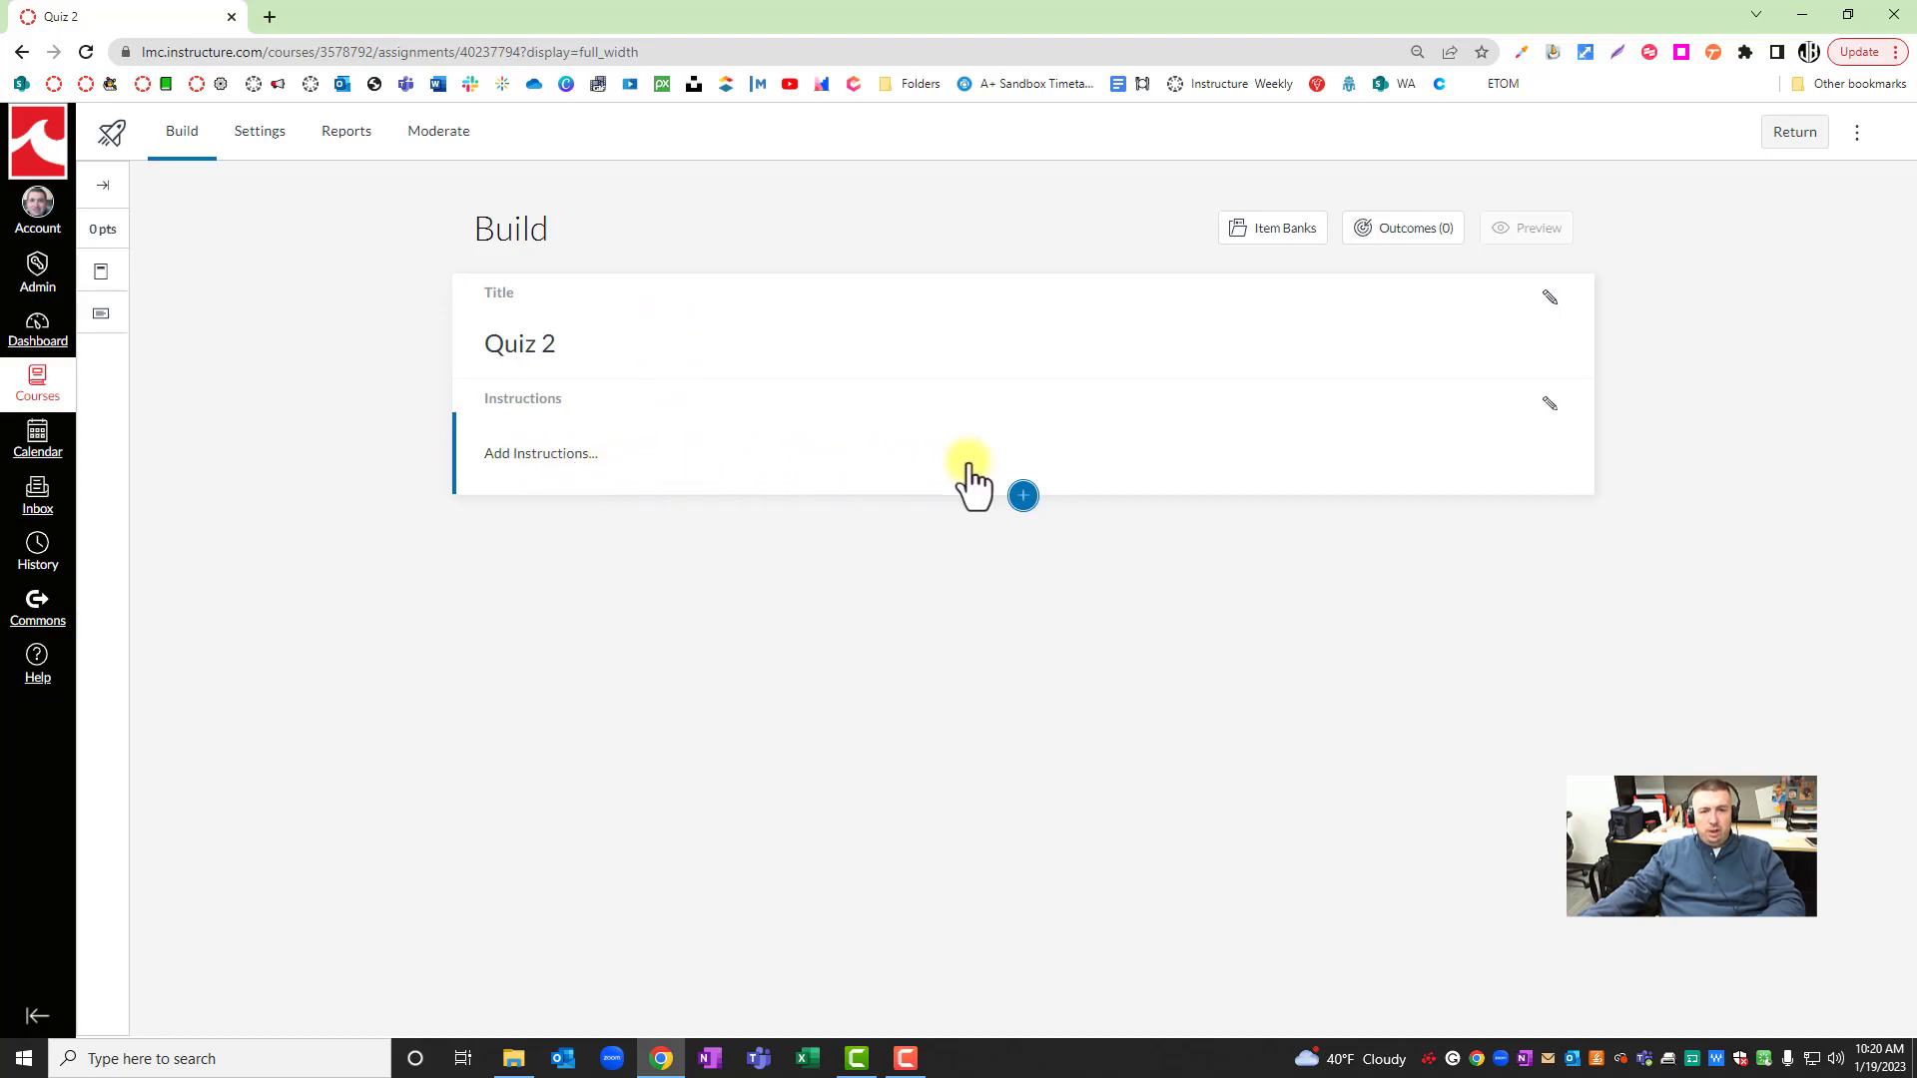
Step: Add a Matching question titled "Match1" with the question stem "Match..."
{"action": "left_click", "coordinate": [1022, 496]}
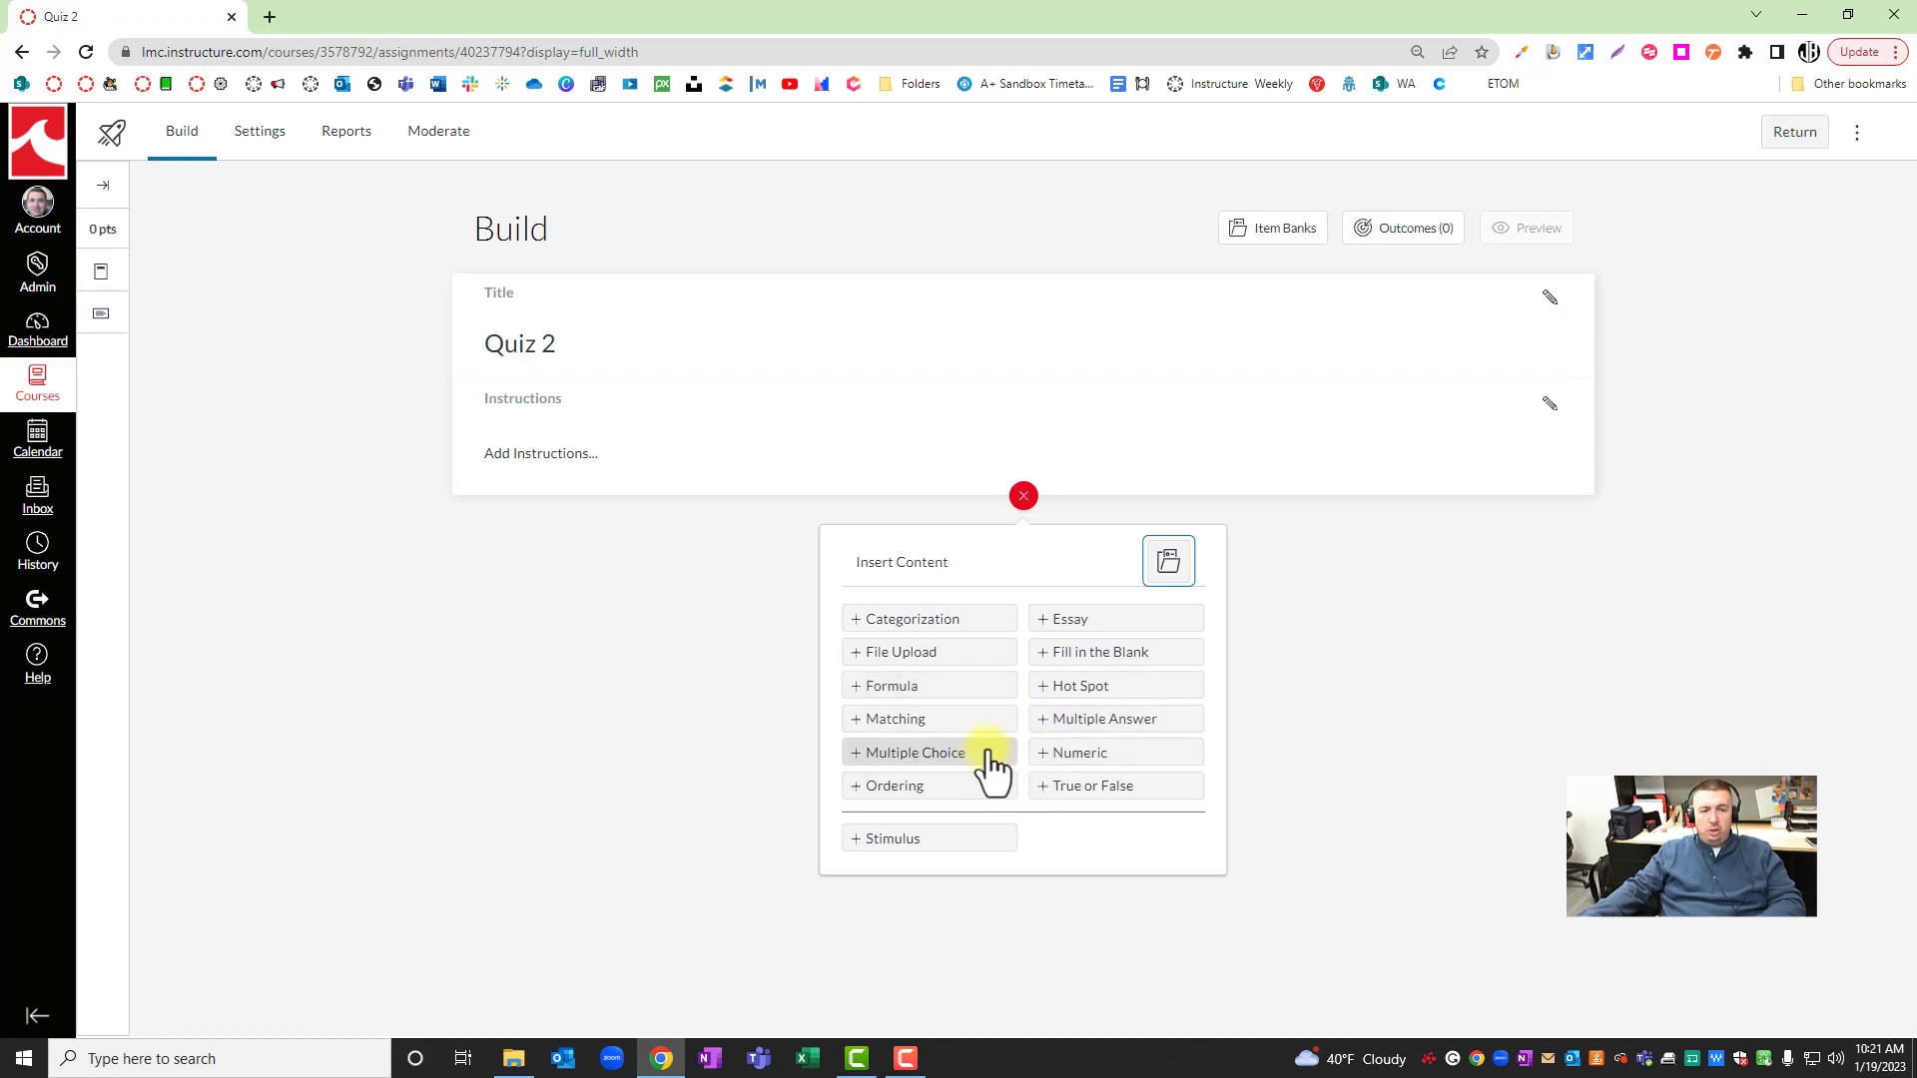
{"action": "left_click", "coordinate": [975, 721]}
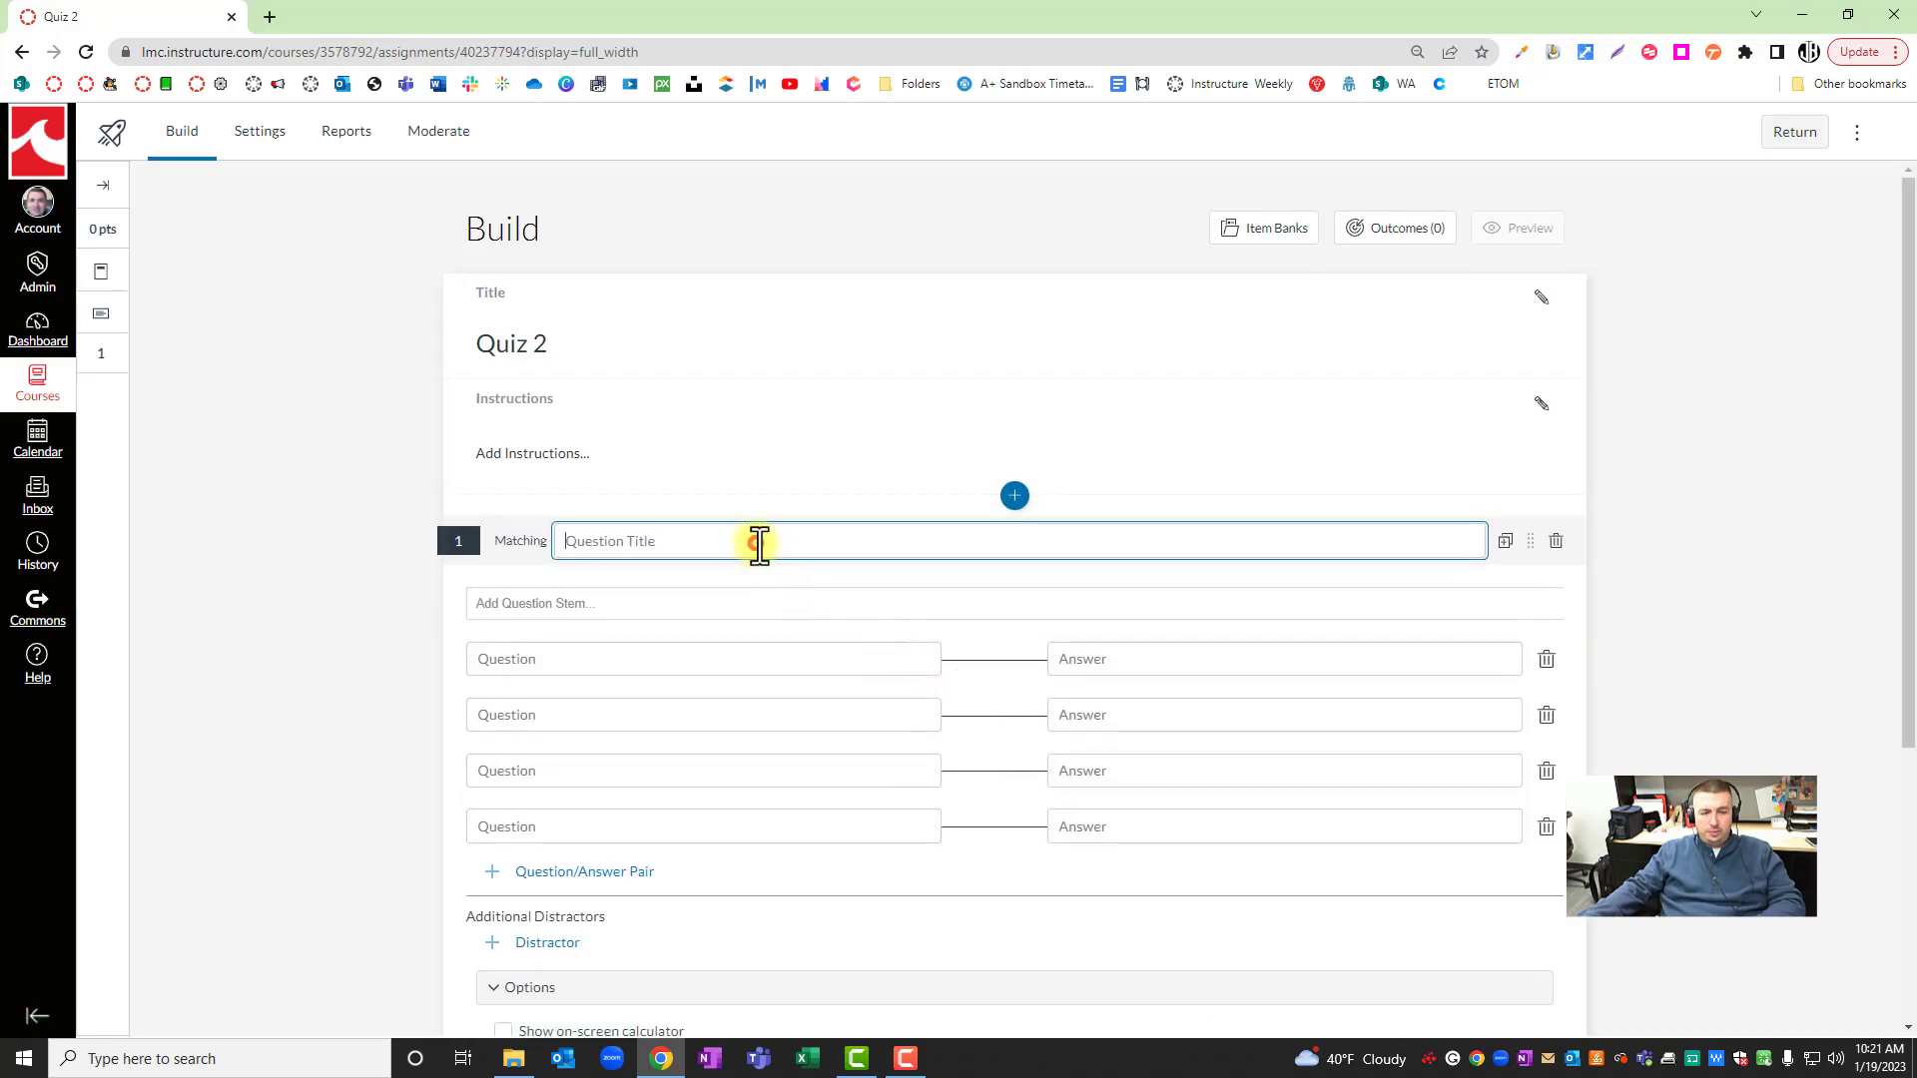
{"action": "type", "text": "Match1"}
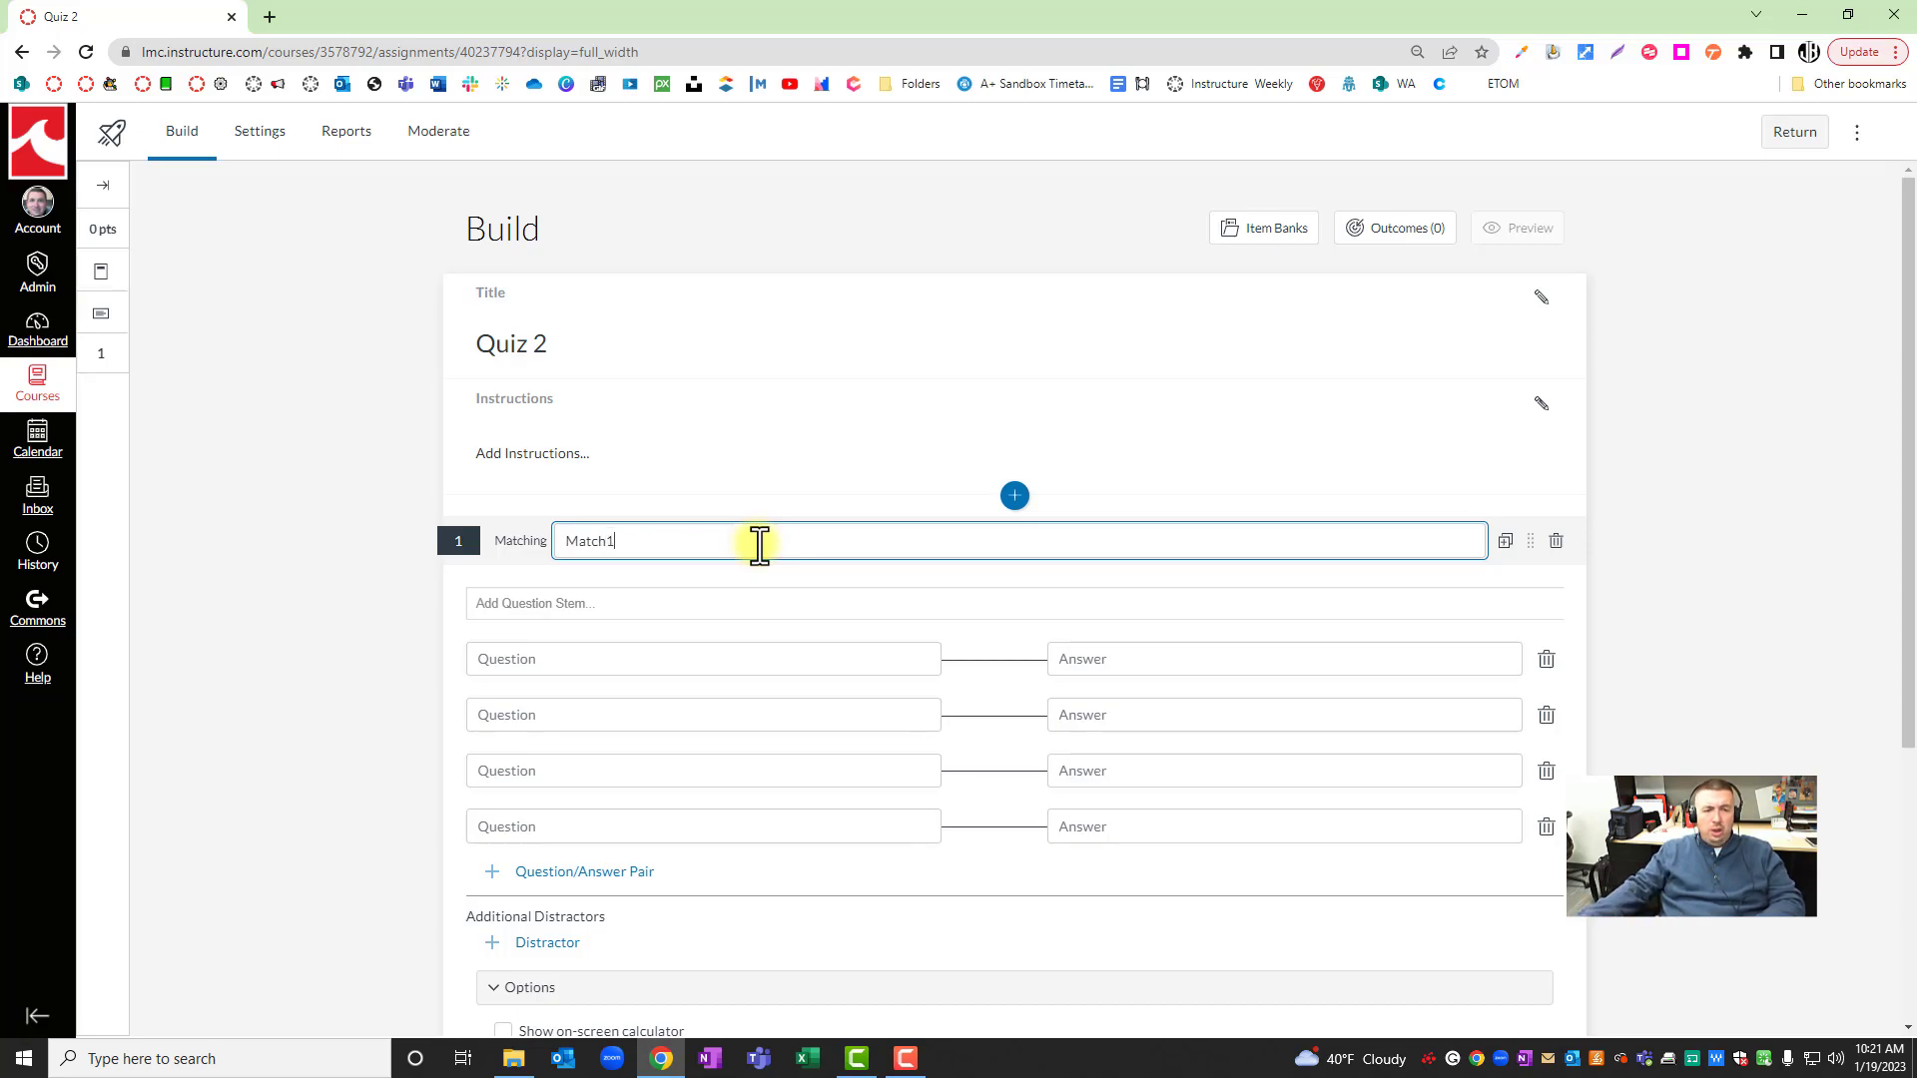
{"action": "left_click", "coordinate": [741, 607]}
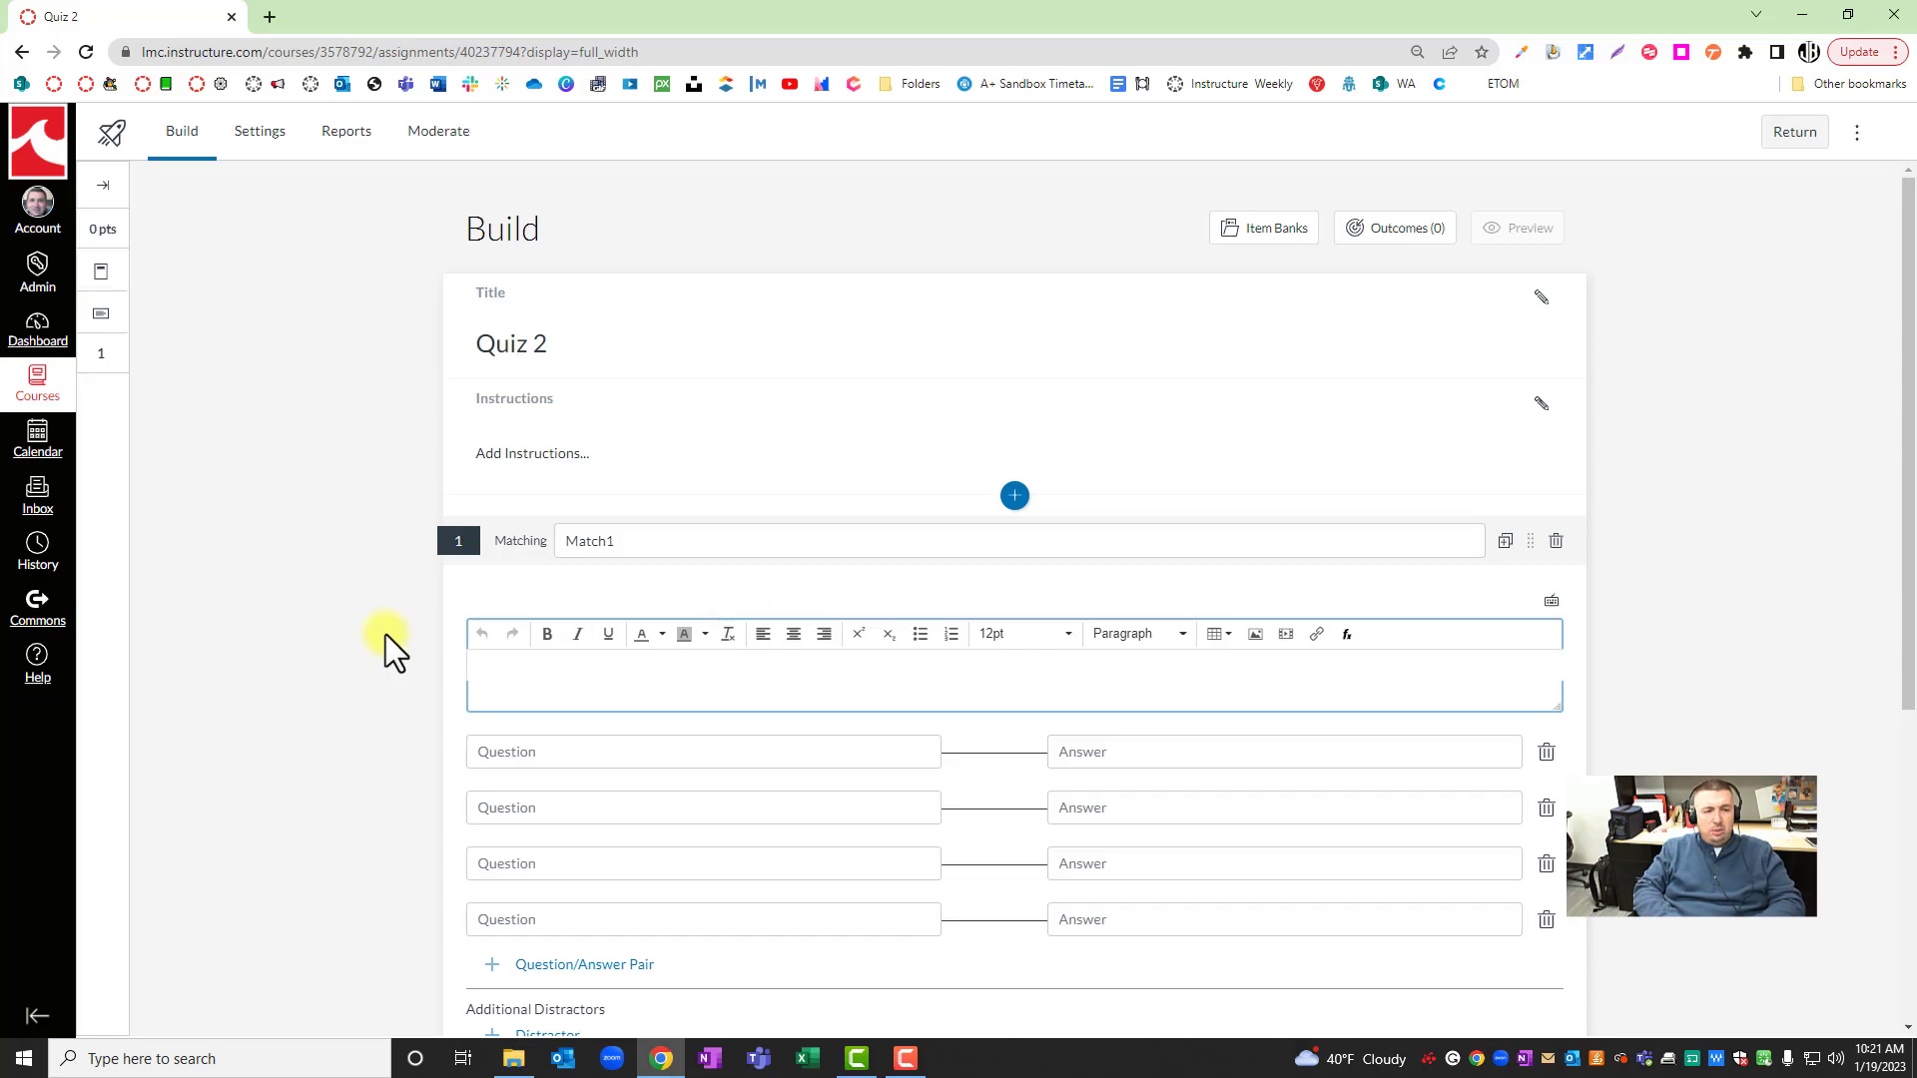
{"action": "type", "text": "Match..."}
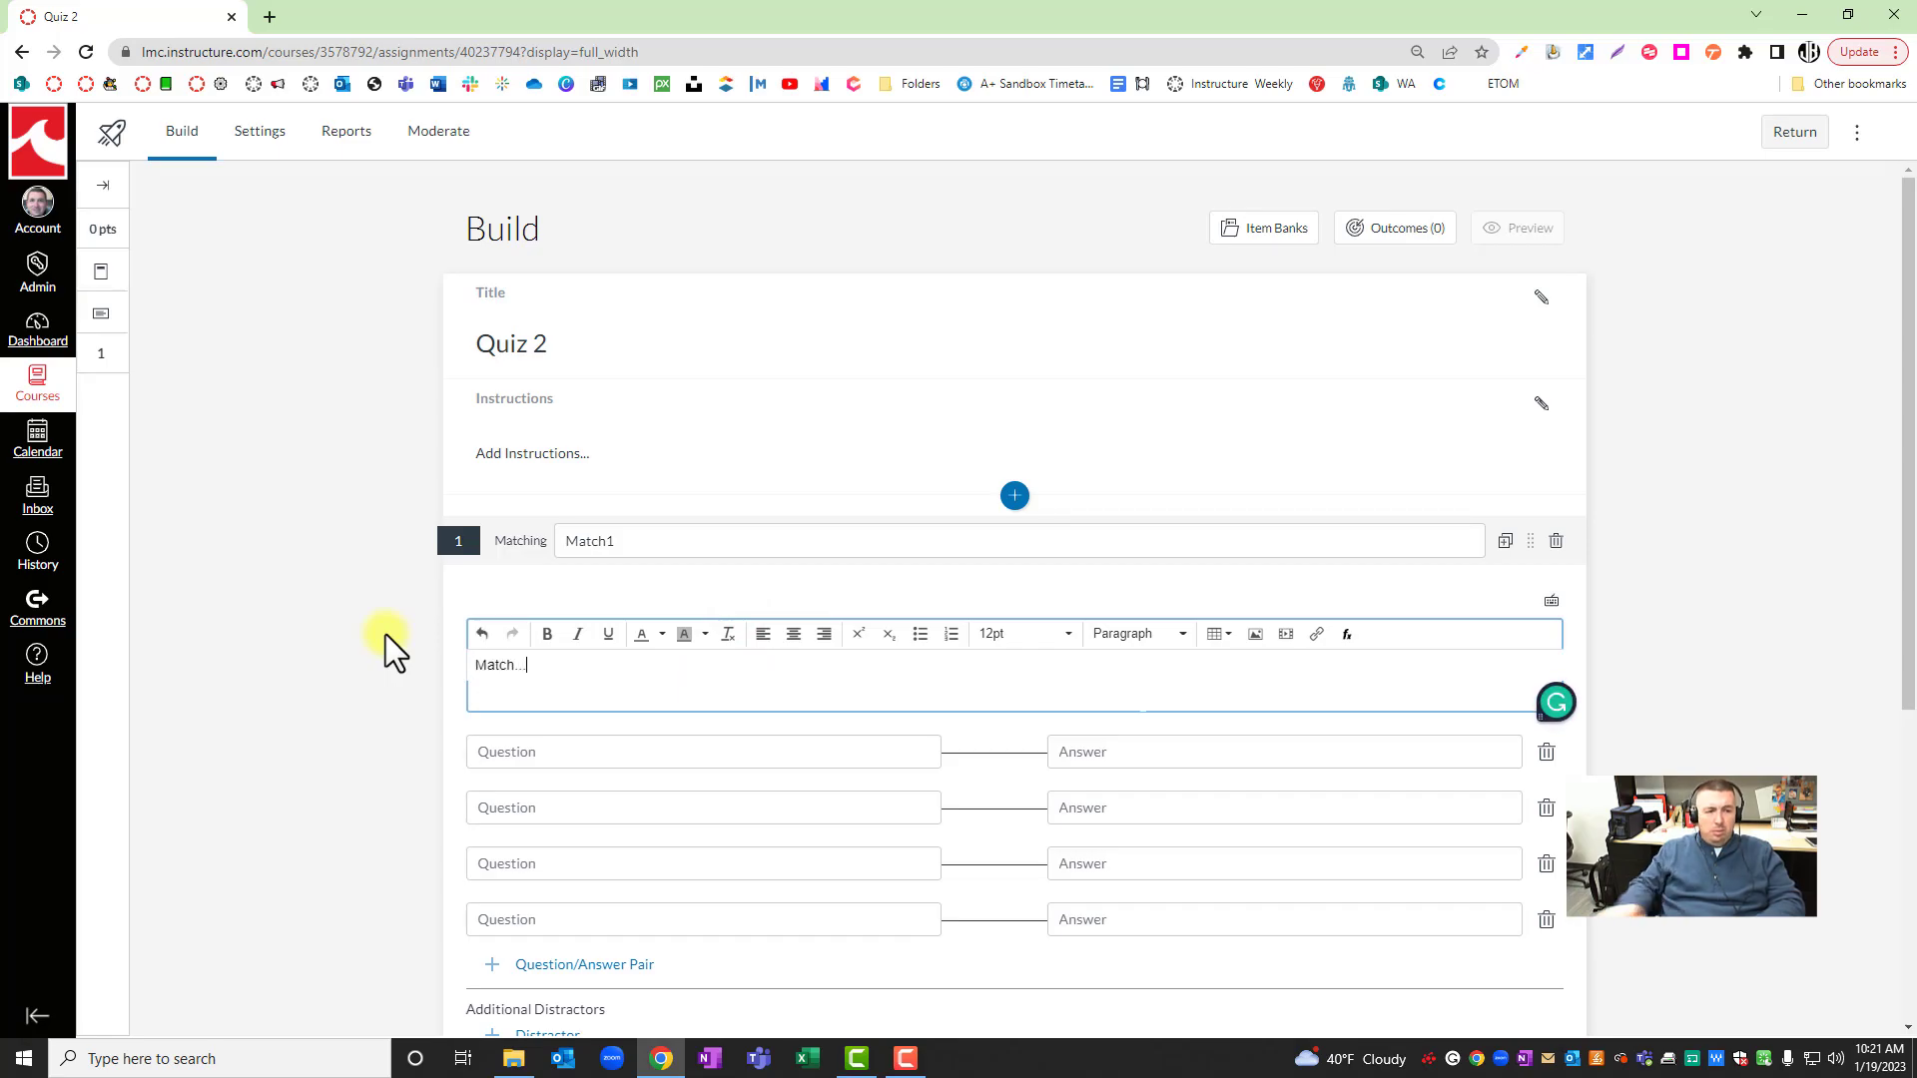
Step: Fill in the first two question/answer pairs of the matching question as A–a and B–b
{"action": "left_click", "coordinate": [630, 753]}
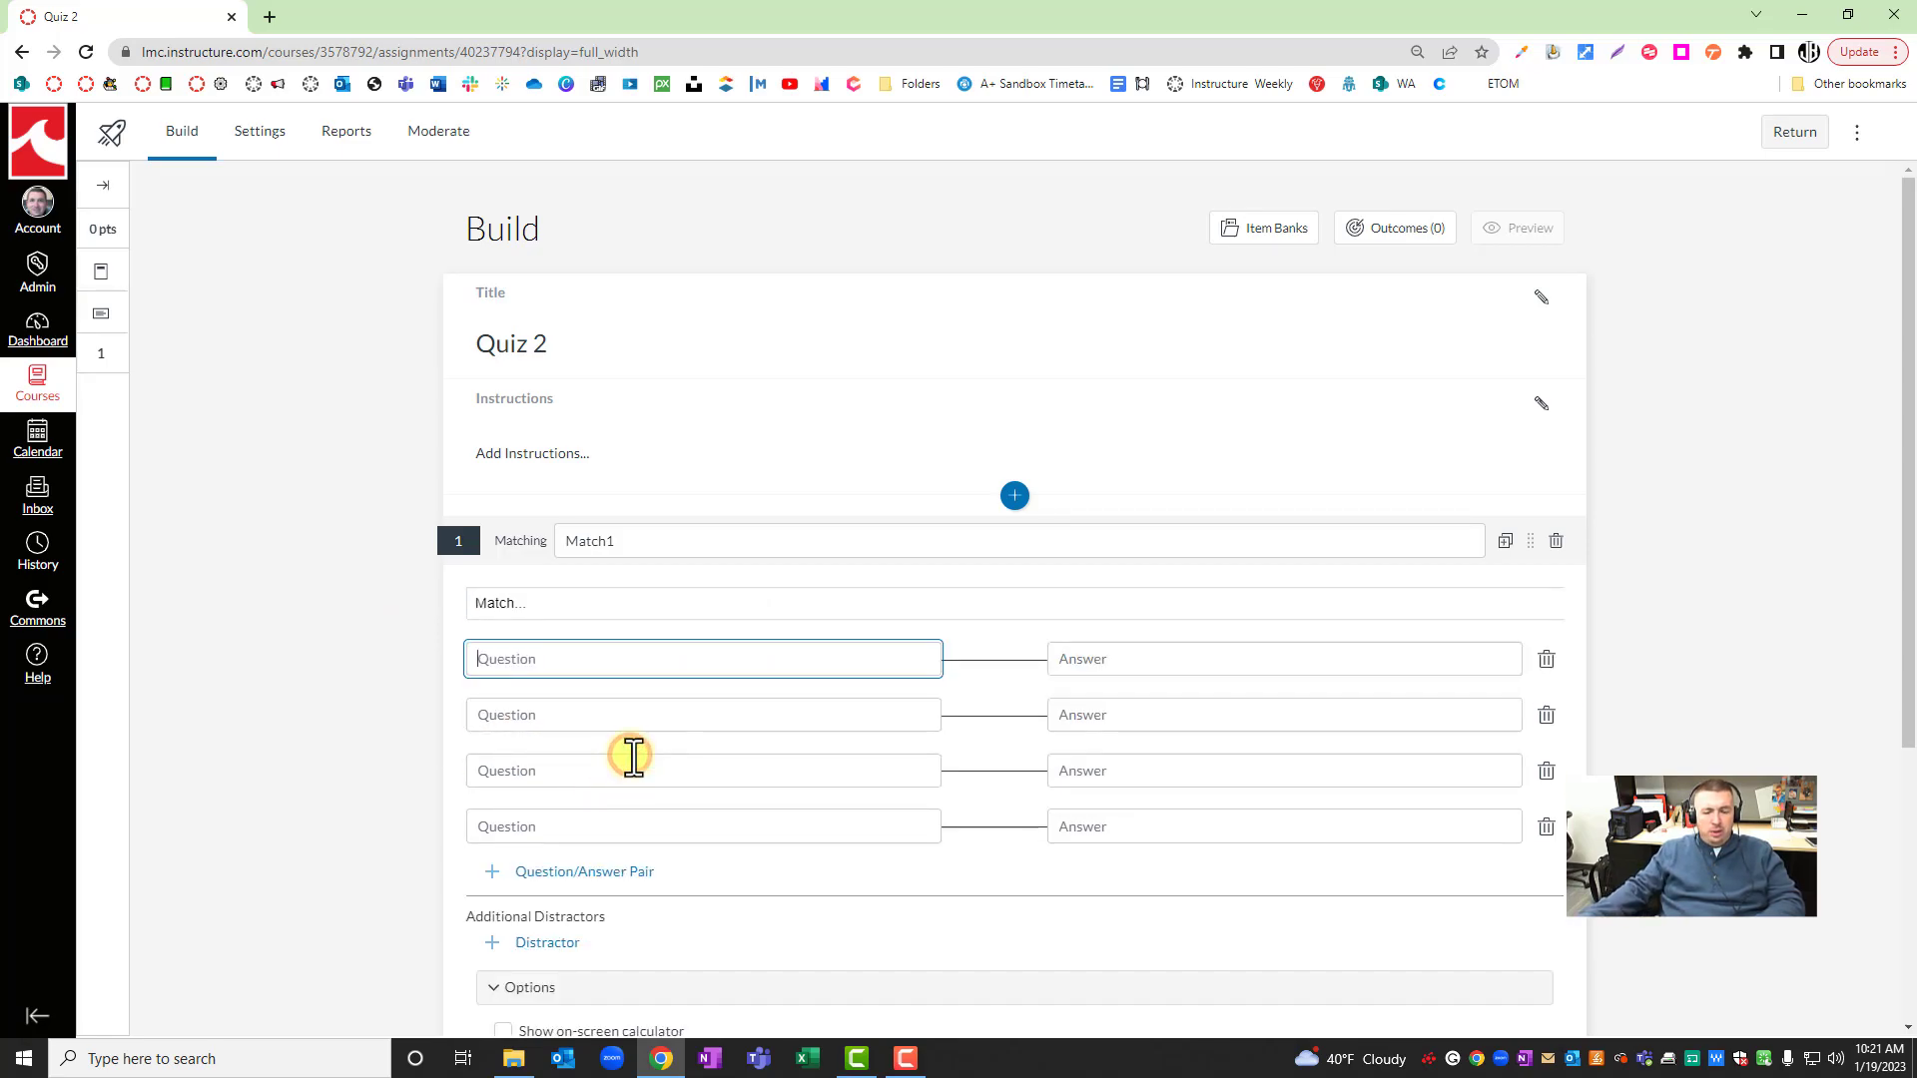
{"action": "type", "text": "A"}
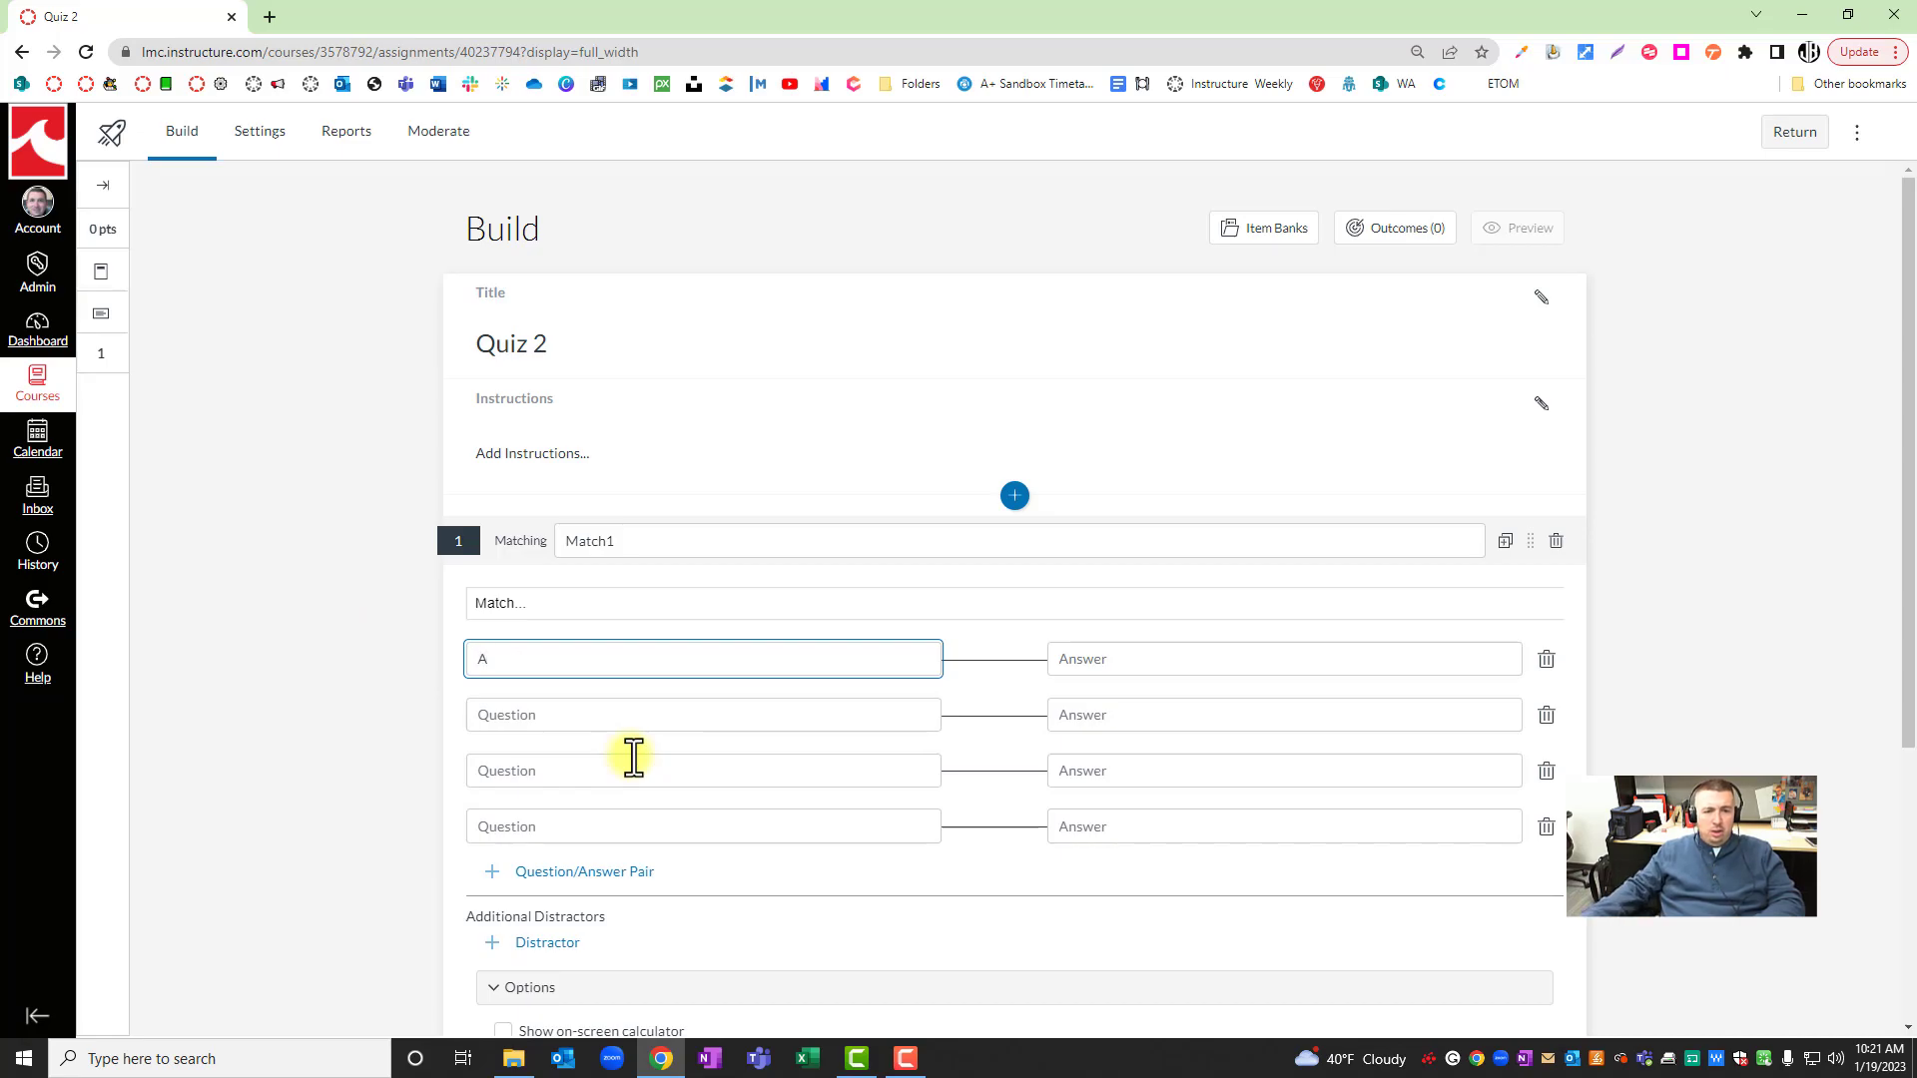
{"action": "left_click", "coordinate": [1108, 647]}
{"action": "type", "text": "a"}
{"action": "left_click", "coordinate": [846, 715]}
{"action": "type", "text": "B"}
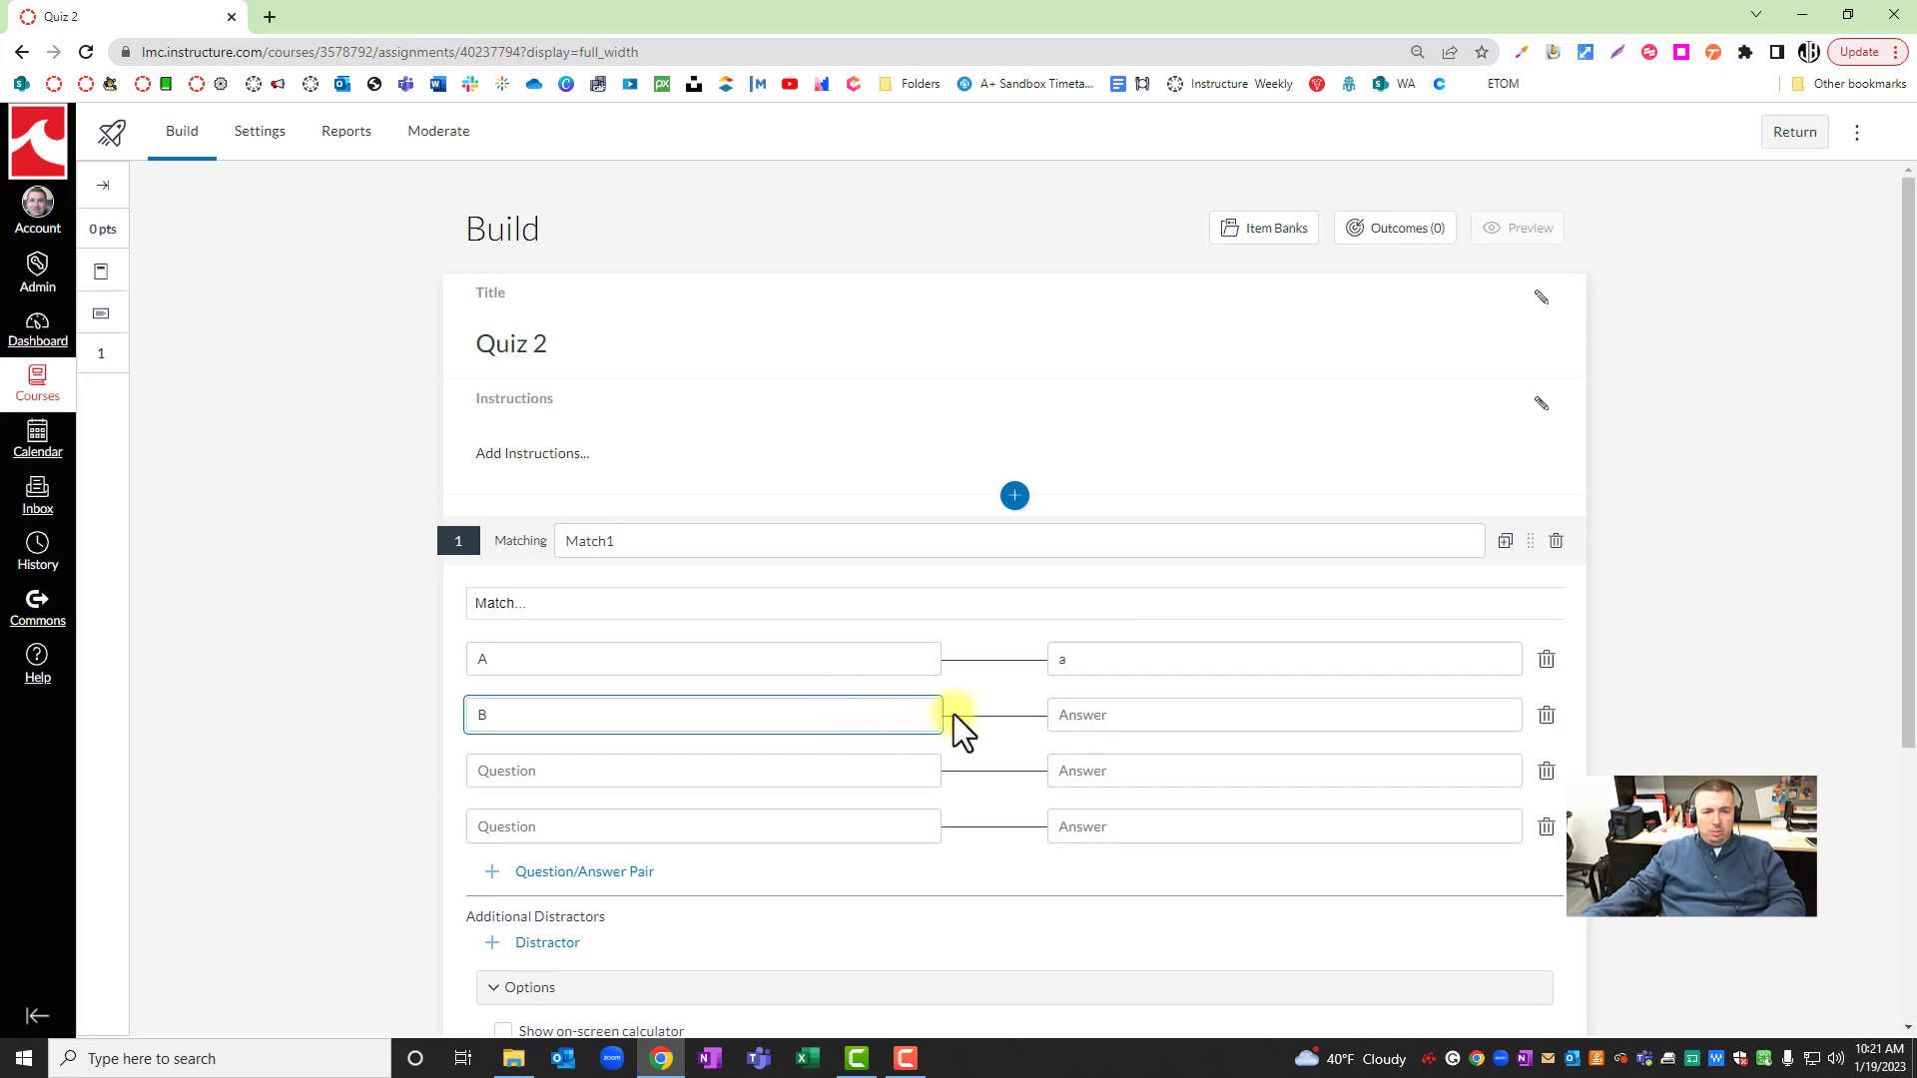
{"action": "left_click", "coordinate": [1078, 715]}
{"action": "type", "text": "b"}
Step: Fill in the third matching pair as C–c and remove the empty fourth pair
{"action": "left_click", "coordinate": [888, 775]}
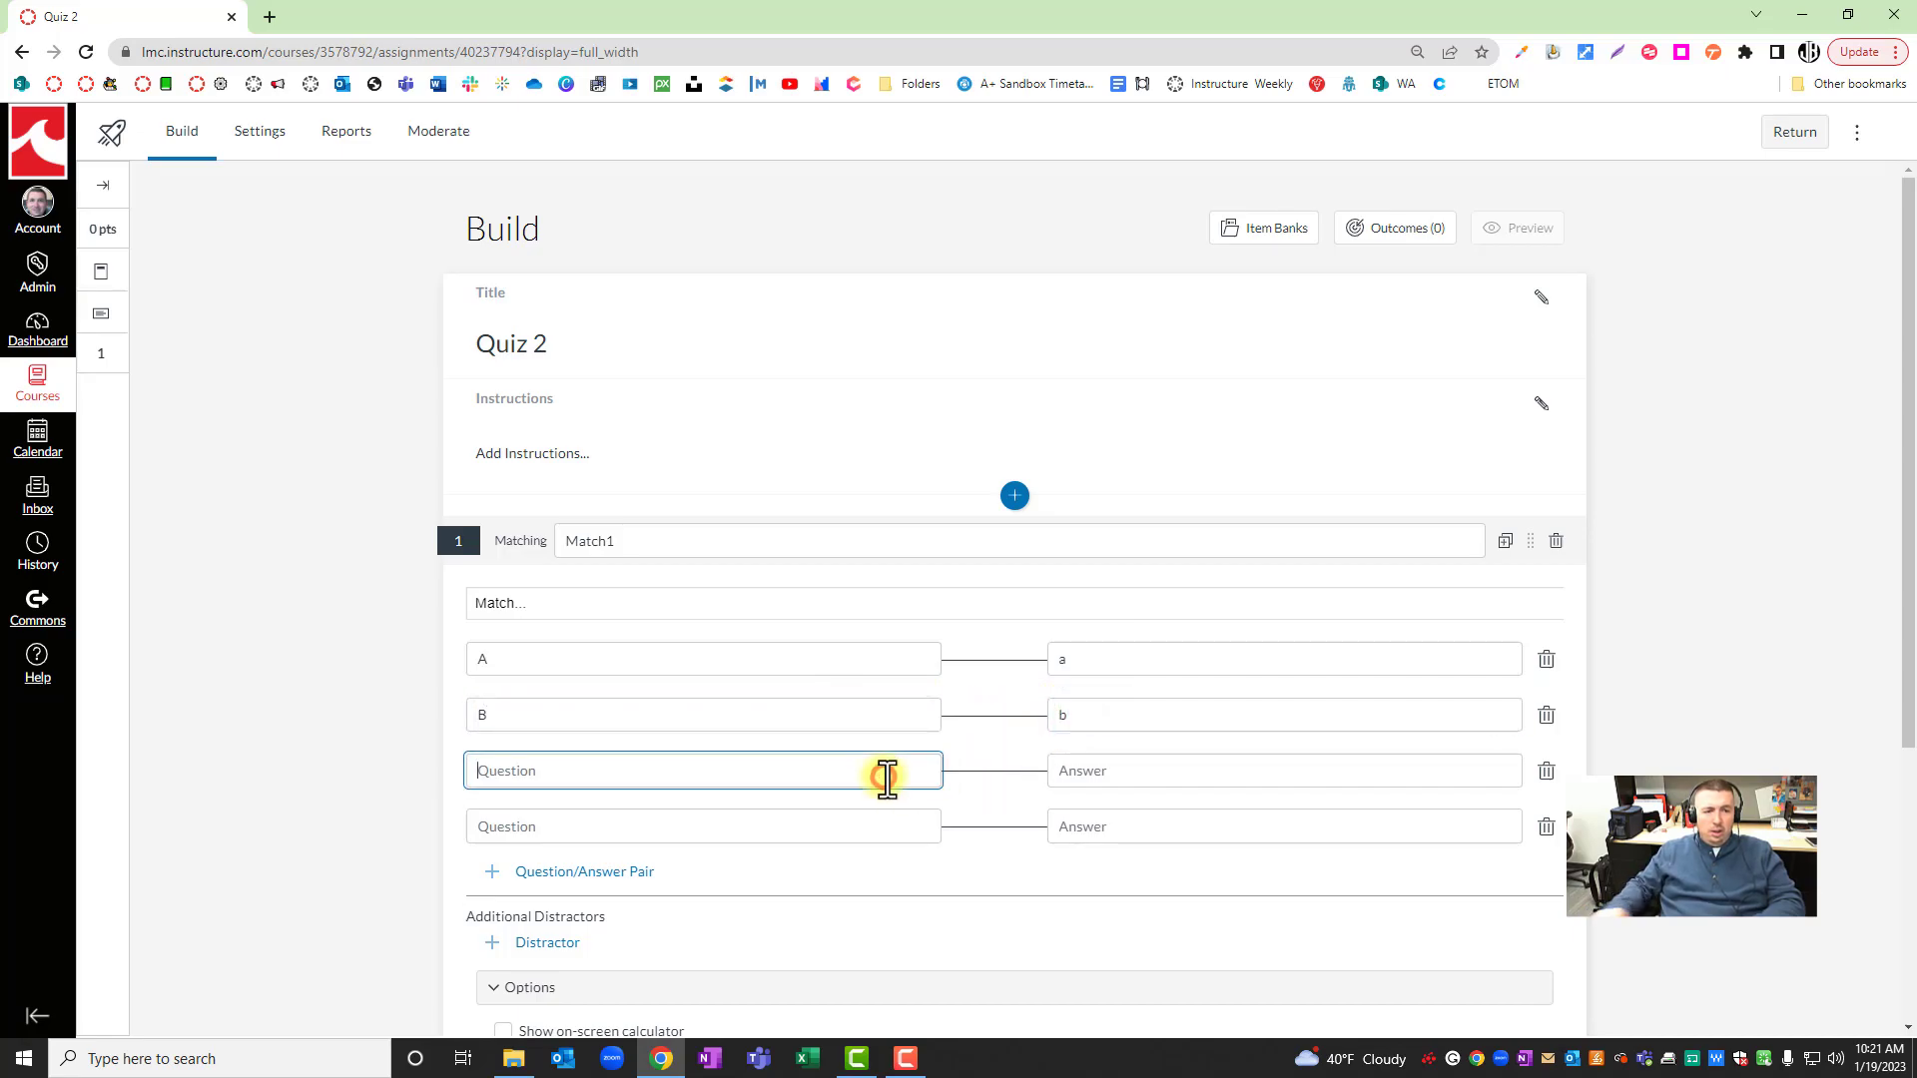
{"action": "type", "text": "C"}
{"action": "left_click", "coordinate": [1125, 774]}
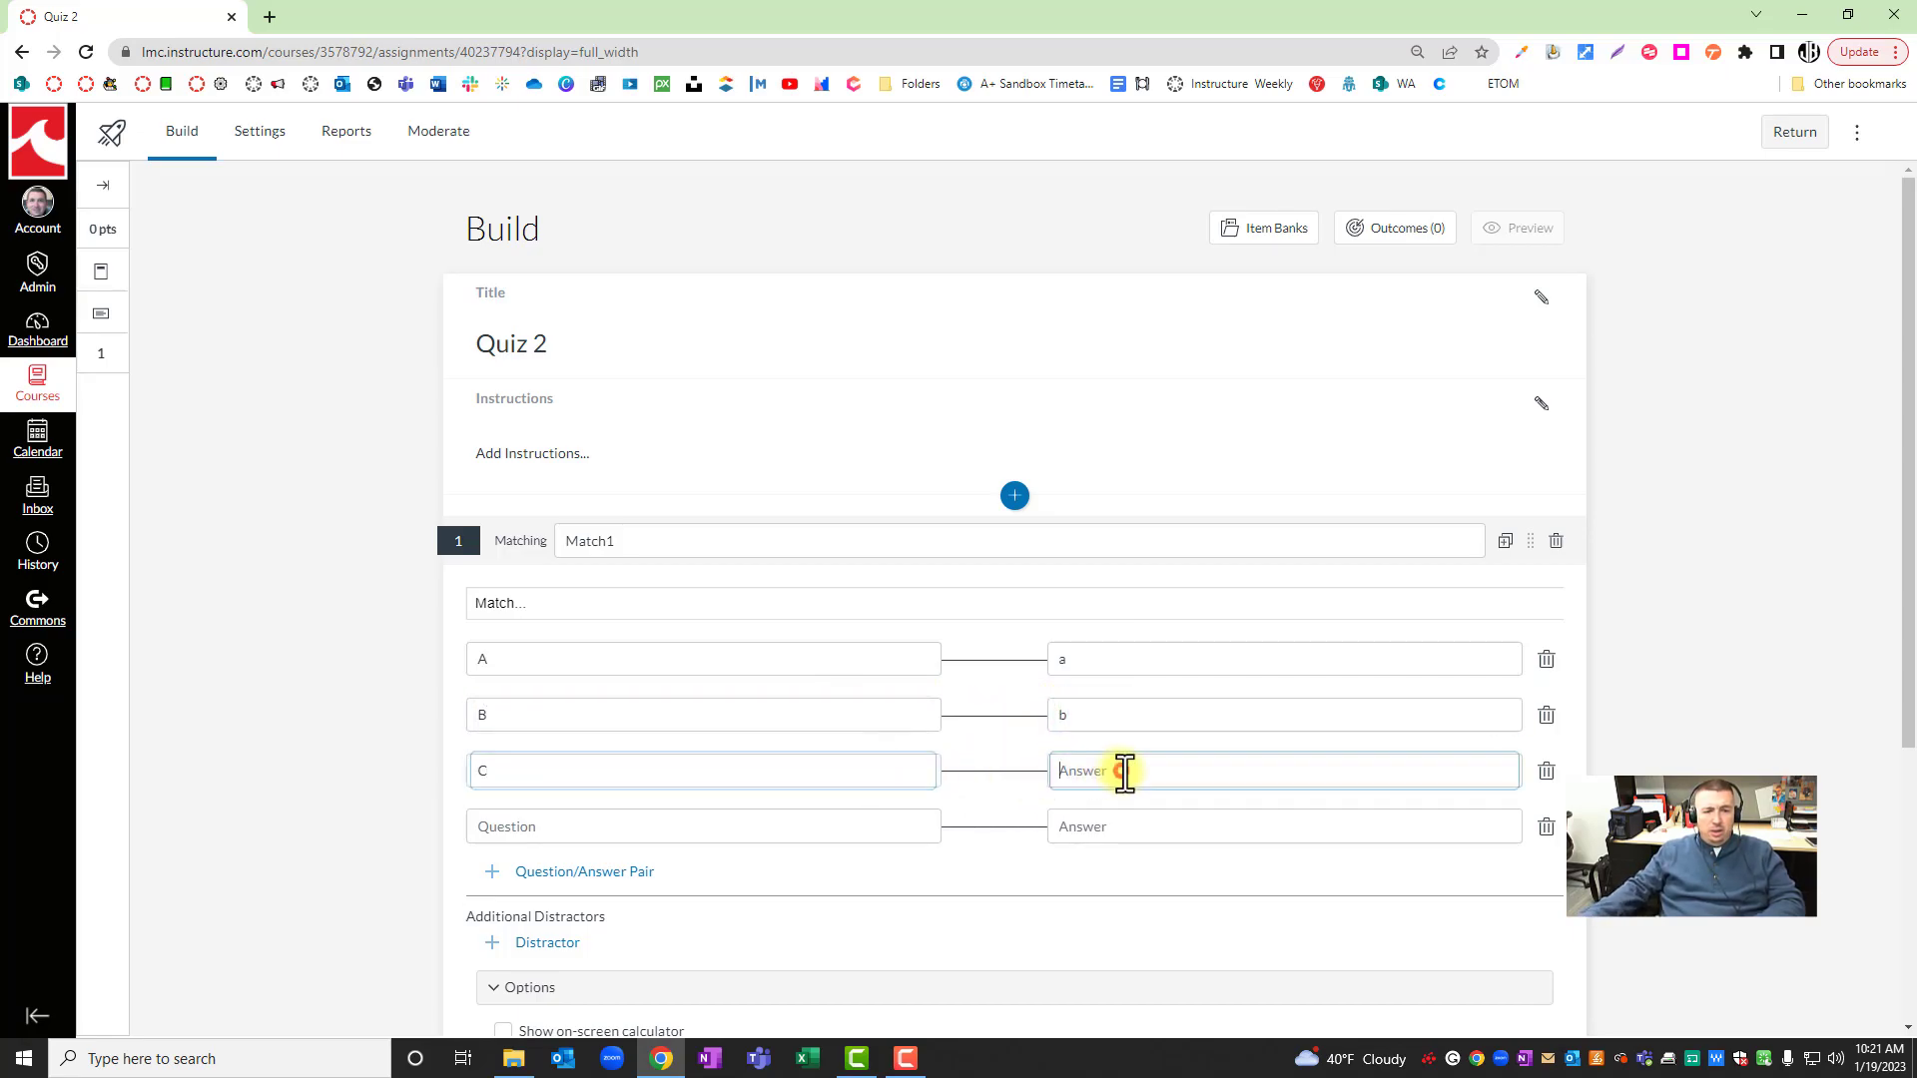
{"action": "type", "text": "c"}
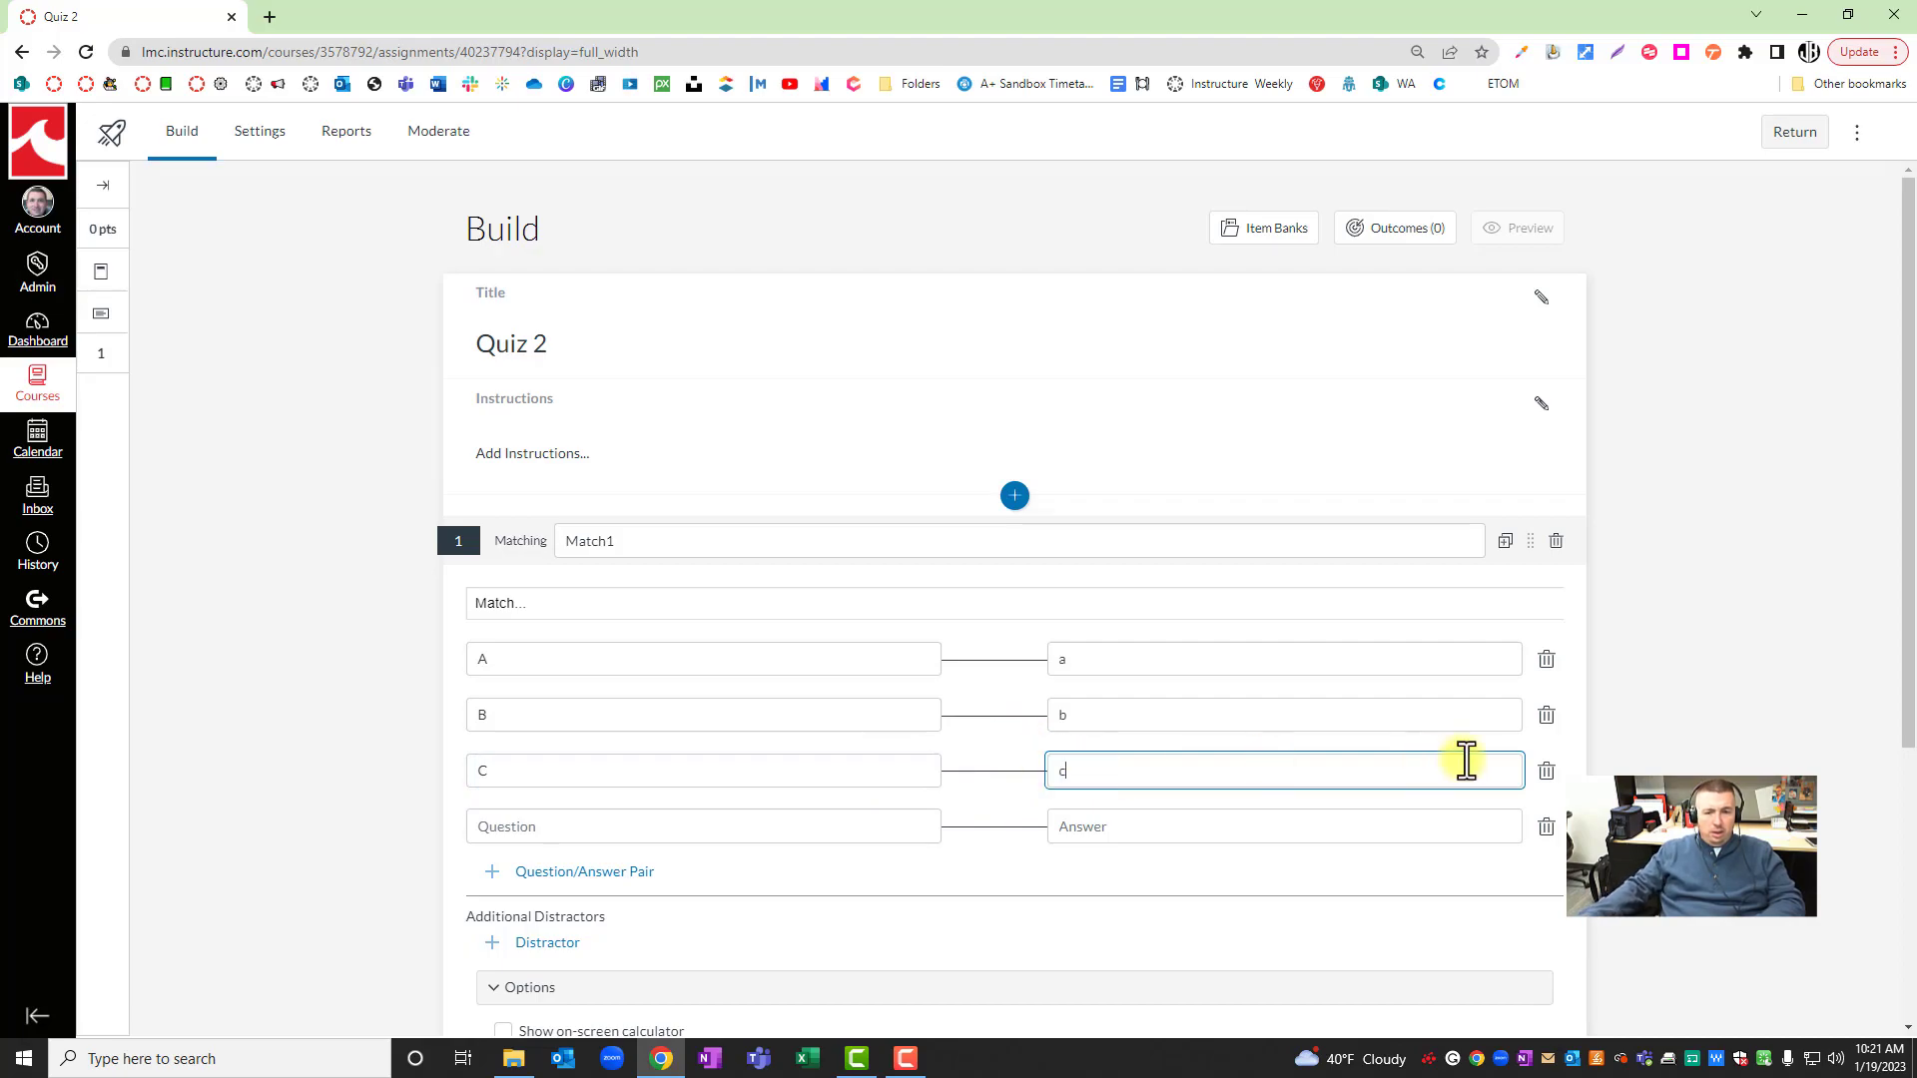
{"action": "left_click", "coordinate": [1545, 828]}
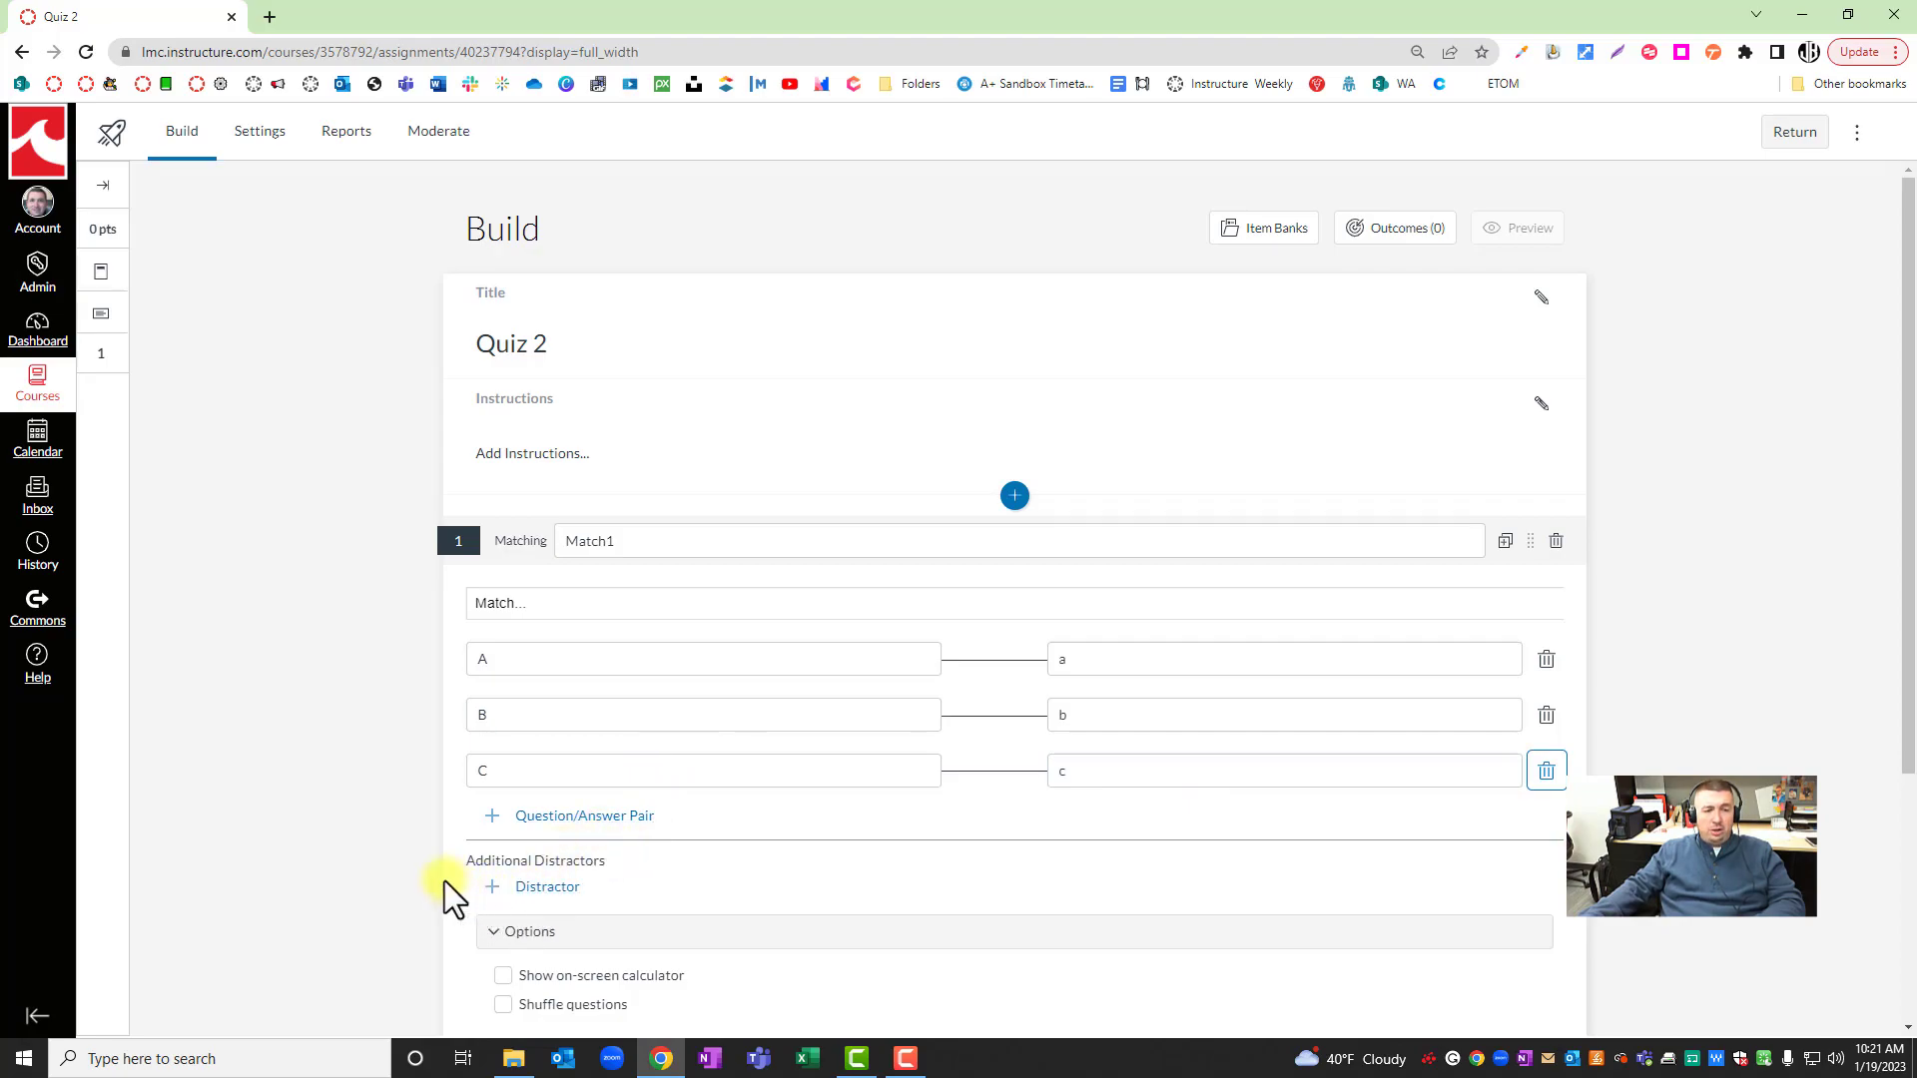
Step: Set the matching question's value to 3 points and save the question
{"action": "scroll", "coordinate": [410, 855], "scroll_direction": "down", "scroll_amount": 3}
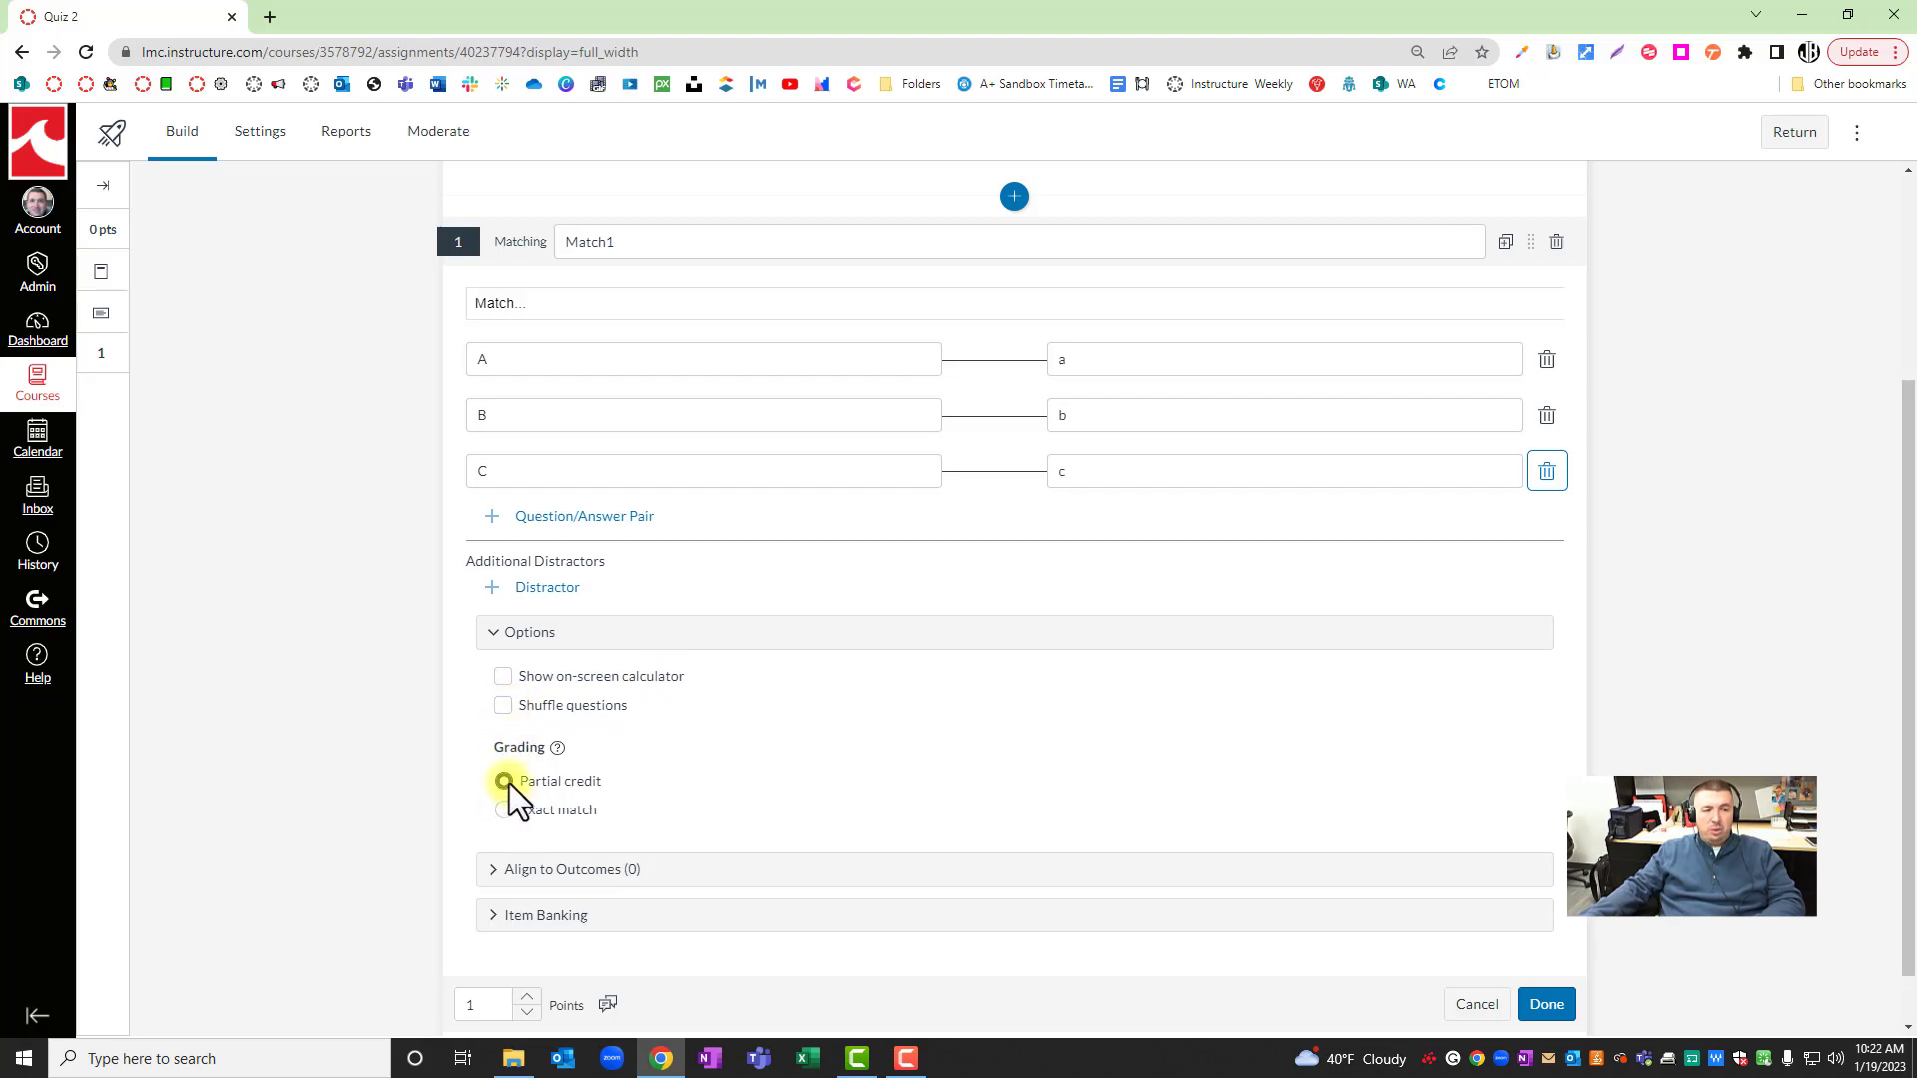
{"action": "scroll", "coordinate": [429, 794], "scroll_direction": "down", "scroll_amount": 1}
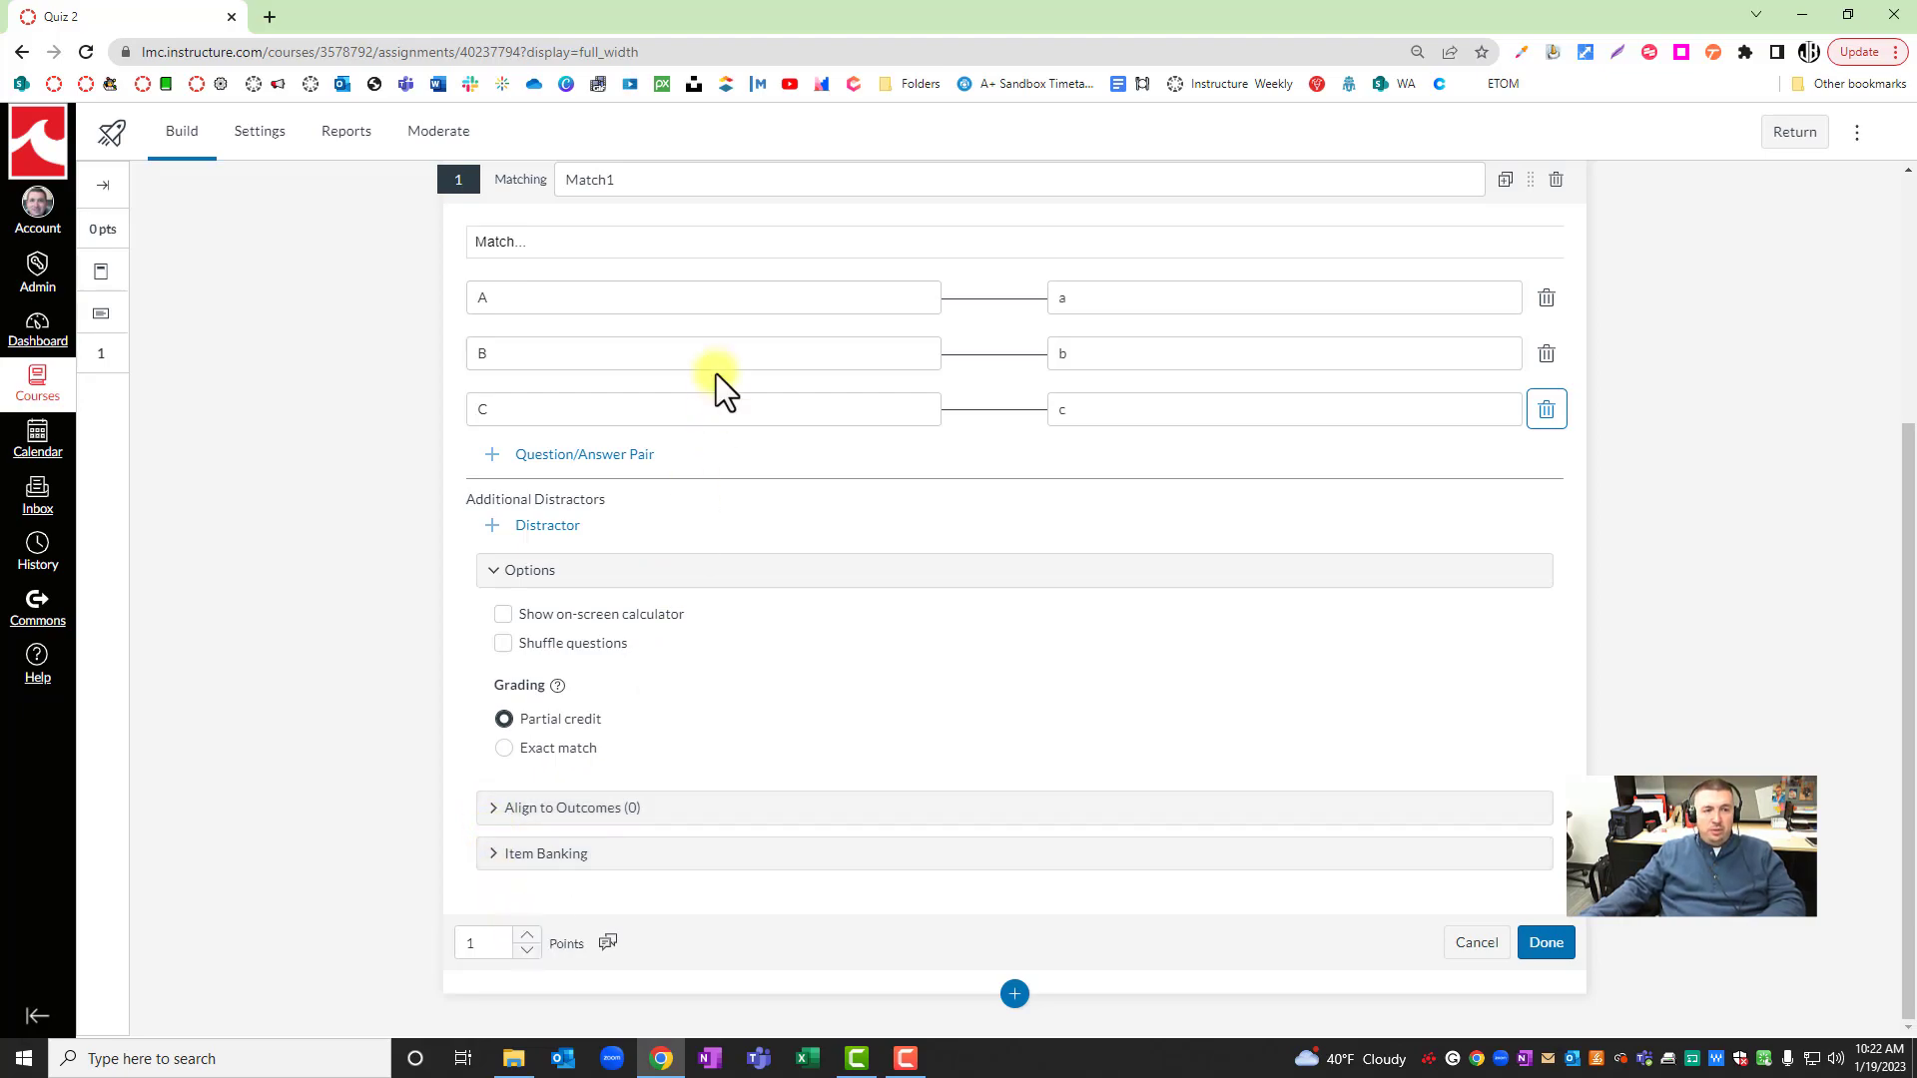
{"action": "left_click", "coordinate": [527, 936]}
{"action": "left_click", "coordinate": [527, 936]}
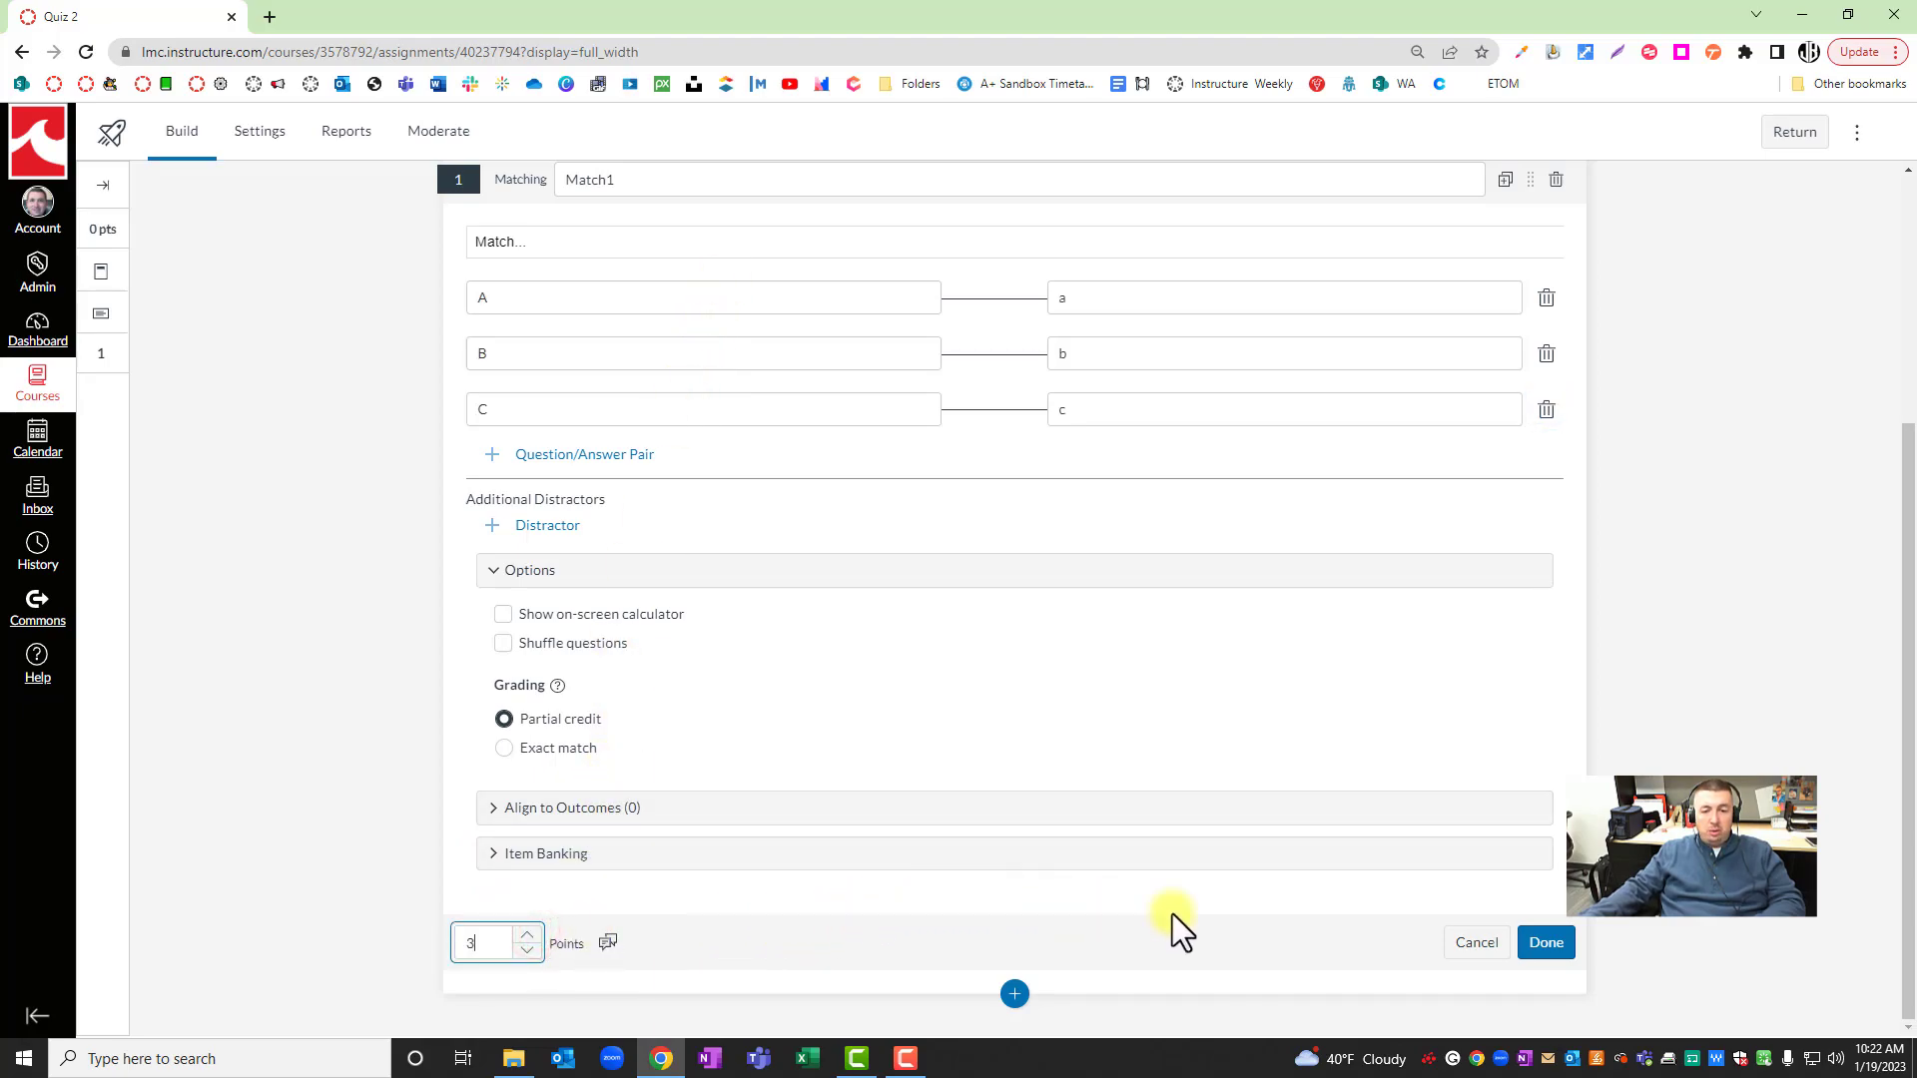
{"action": "left_click", "coordinate": [1543, 943]}
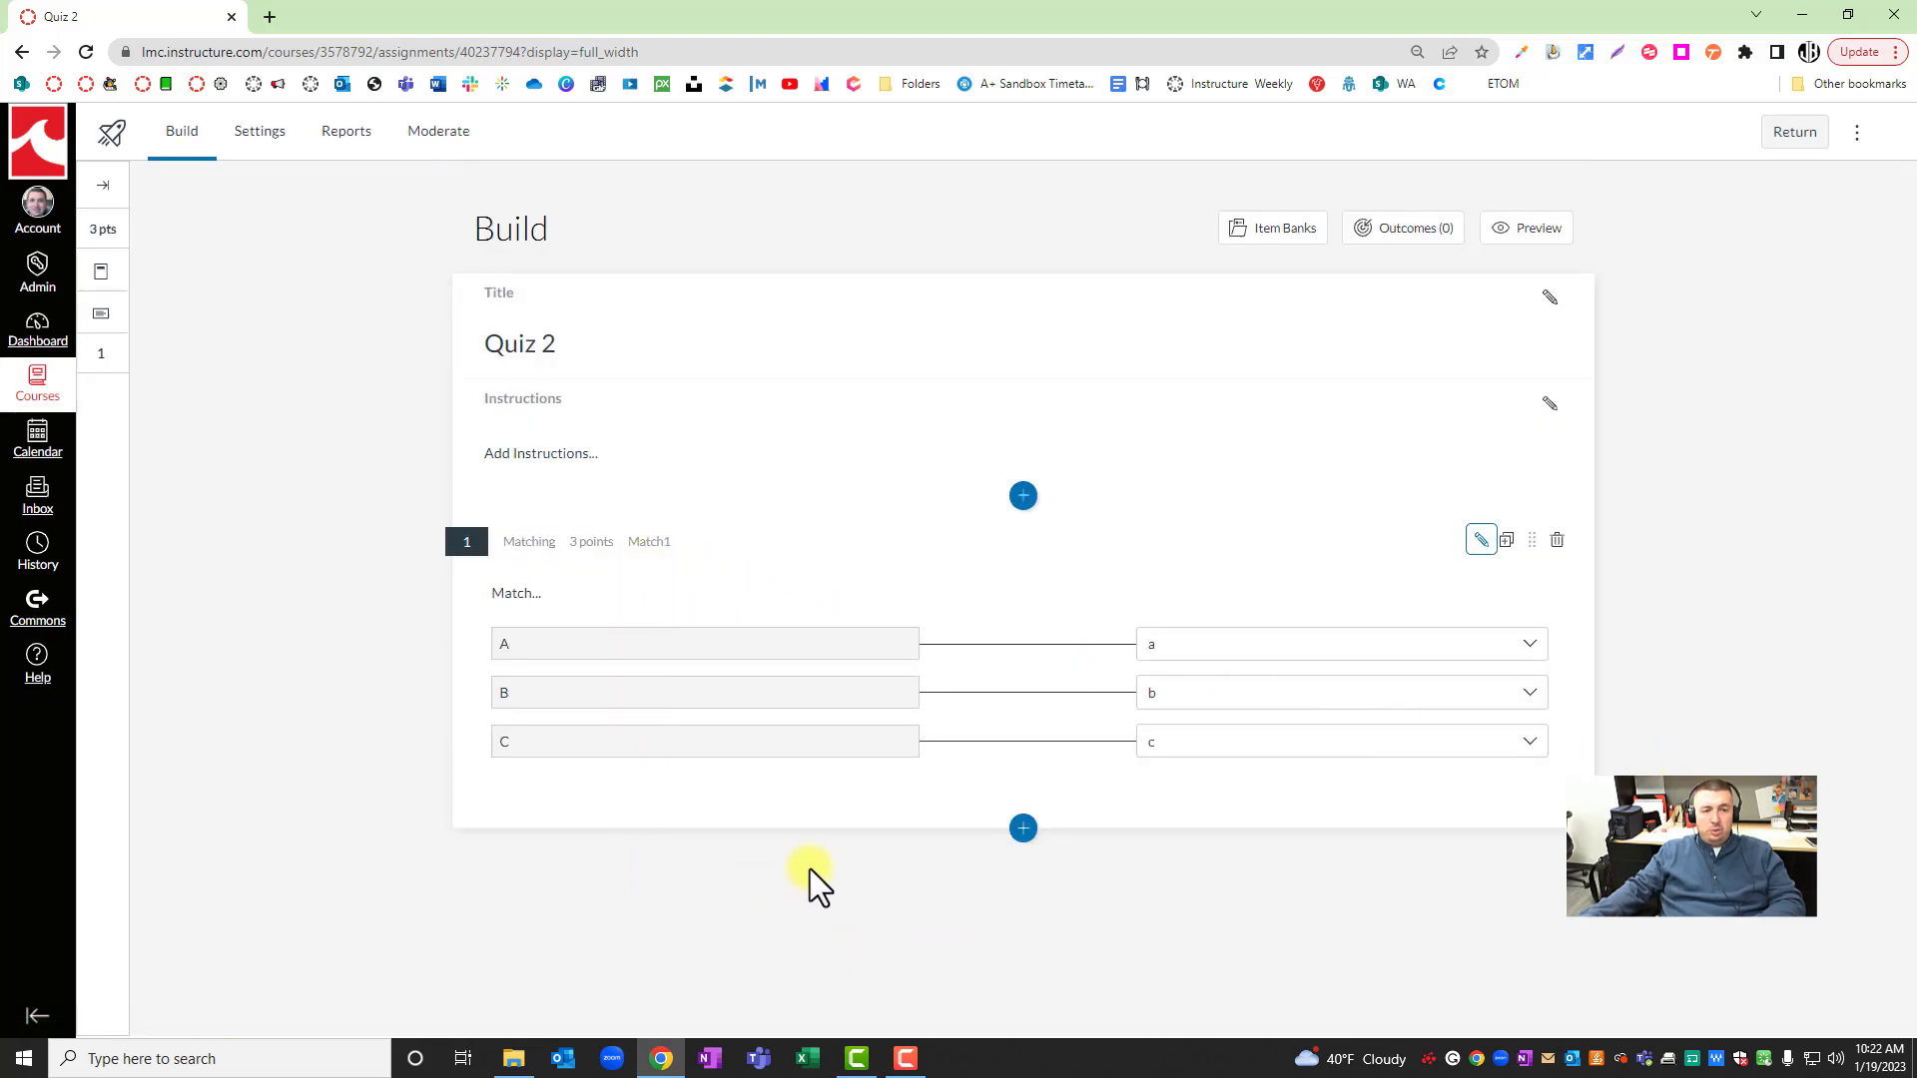
Step: Add a Hot Spot question below the matching question, titled "Hotspot1", with the question stem "Select the area..."
{"action": "left_click", "coordinate": [1022, 828]}
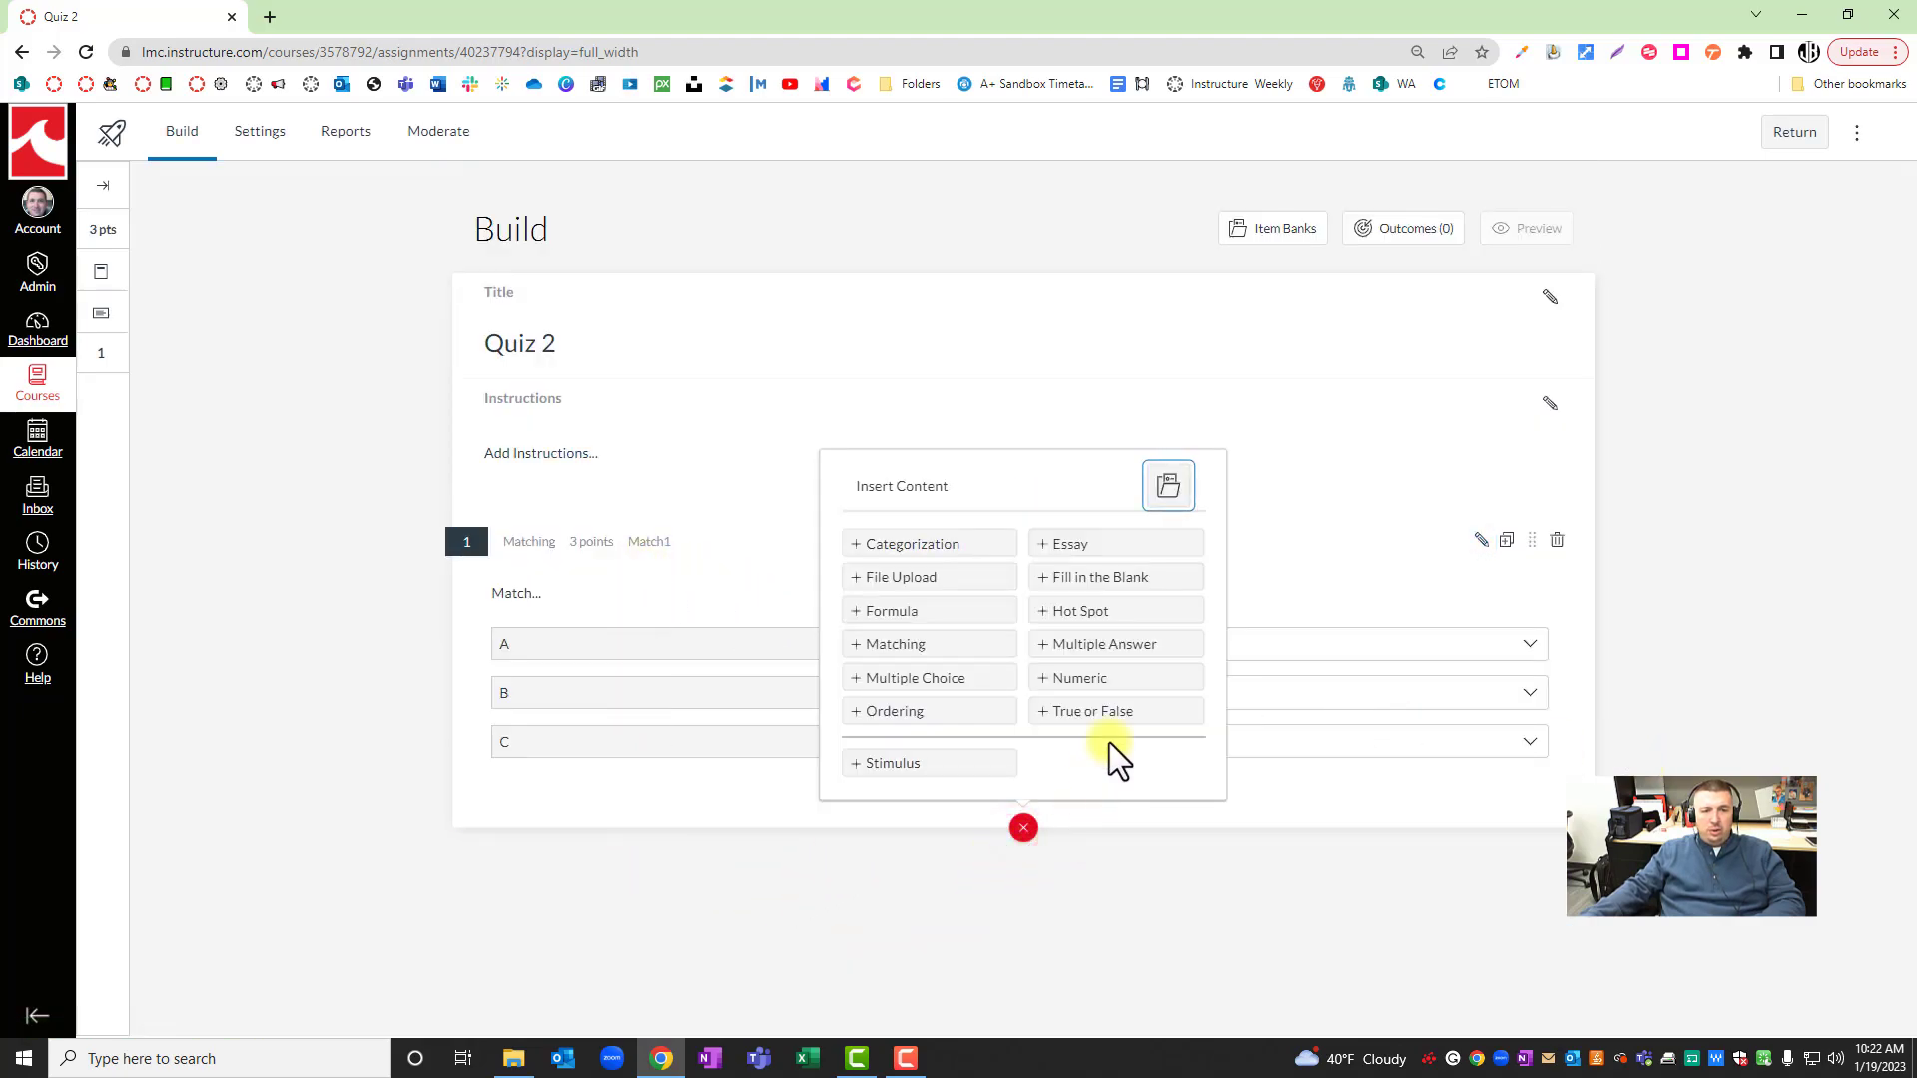
{"action": "left_click", "coordinate": [1132, 614]}
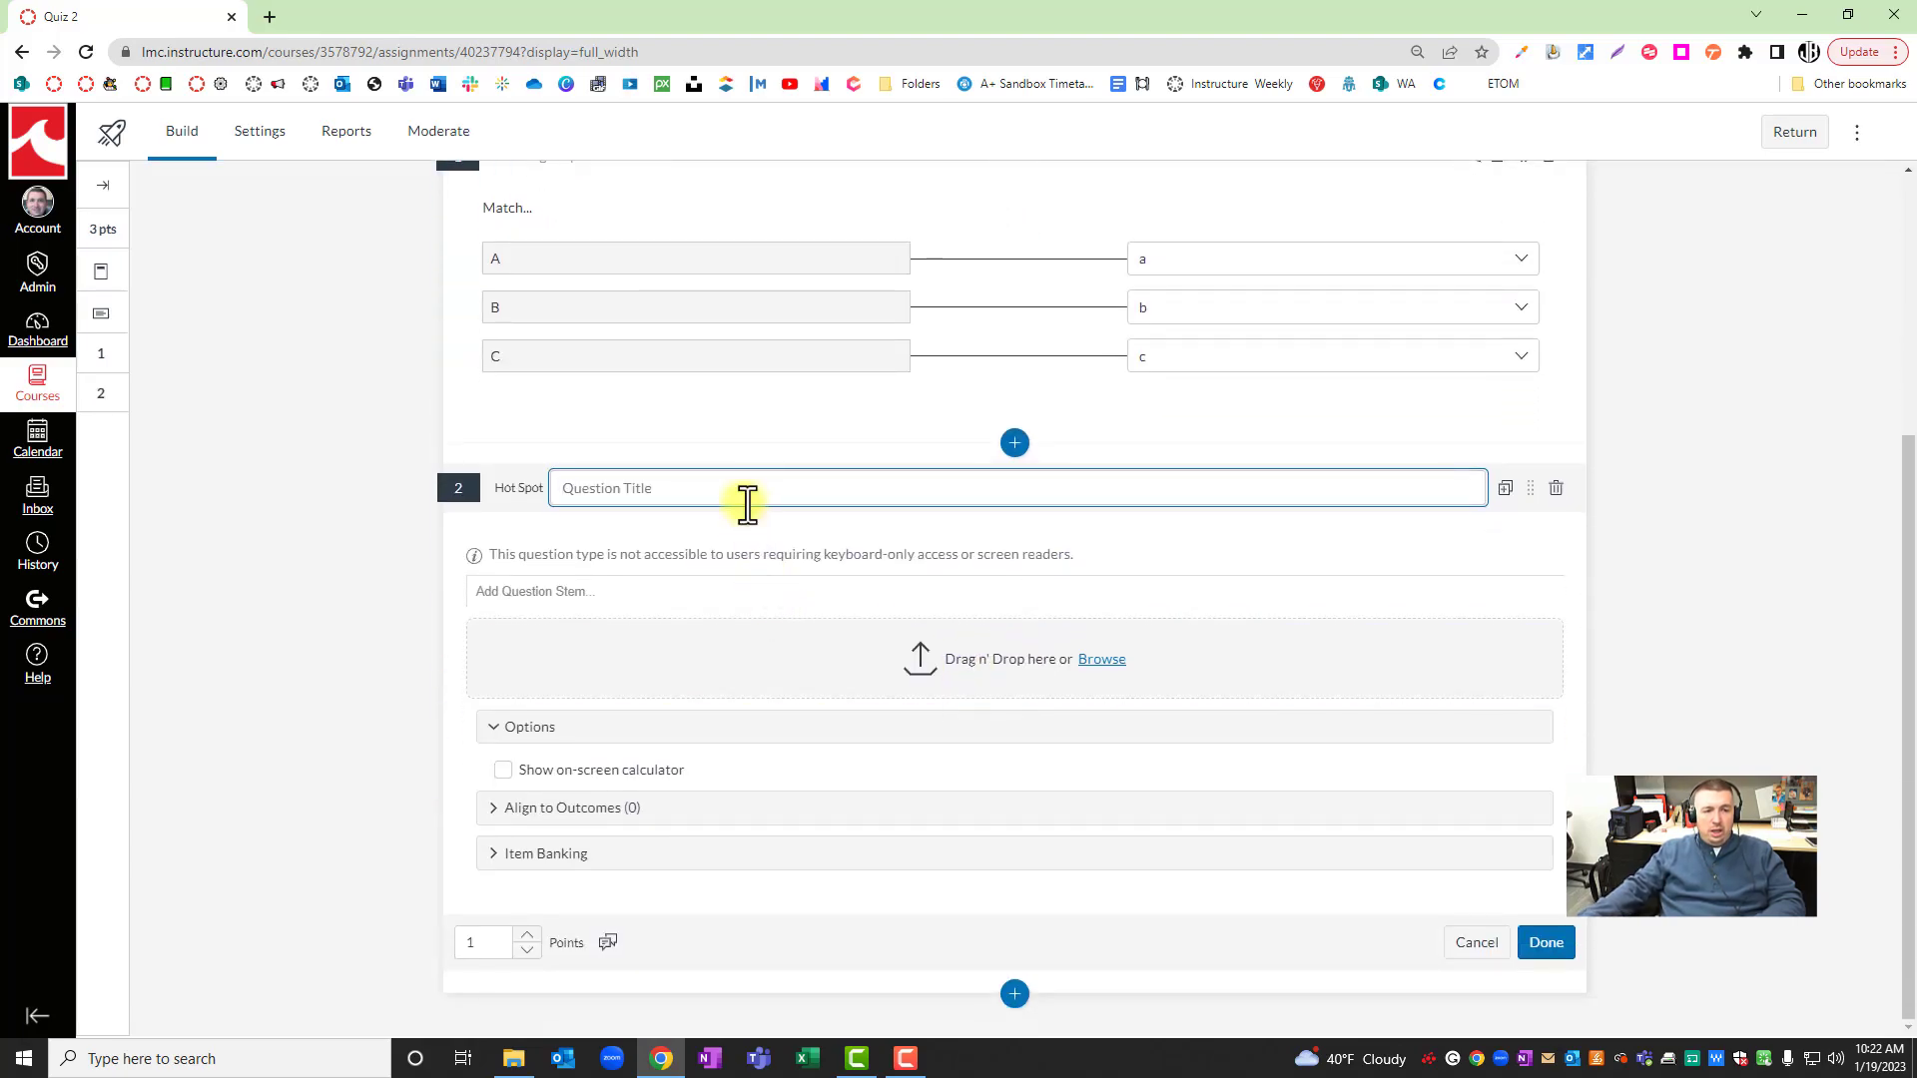
{"action": "type", "text": "Hotspot1"}
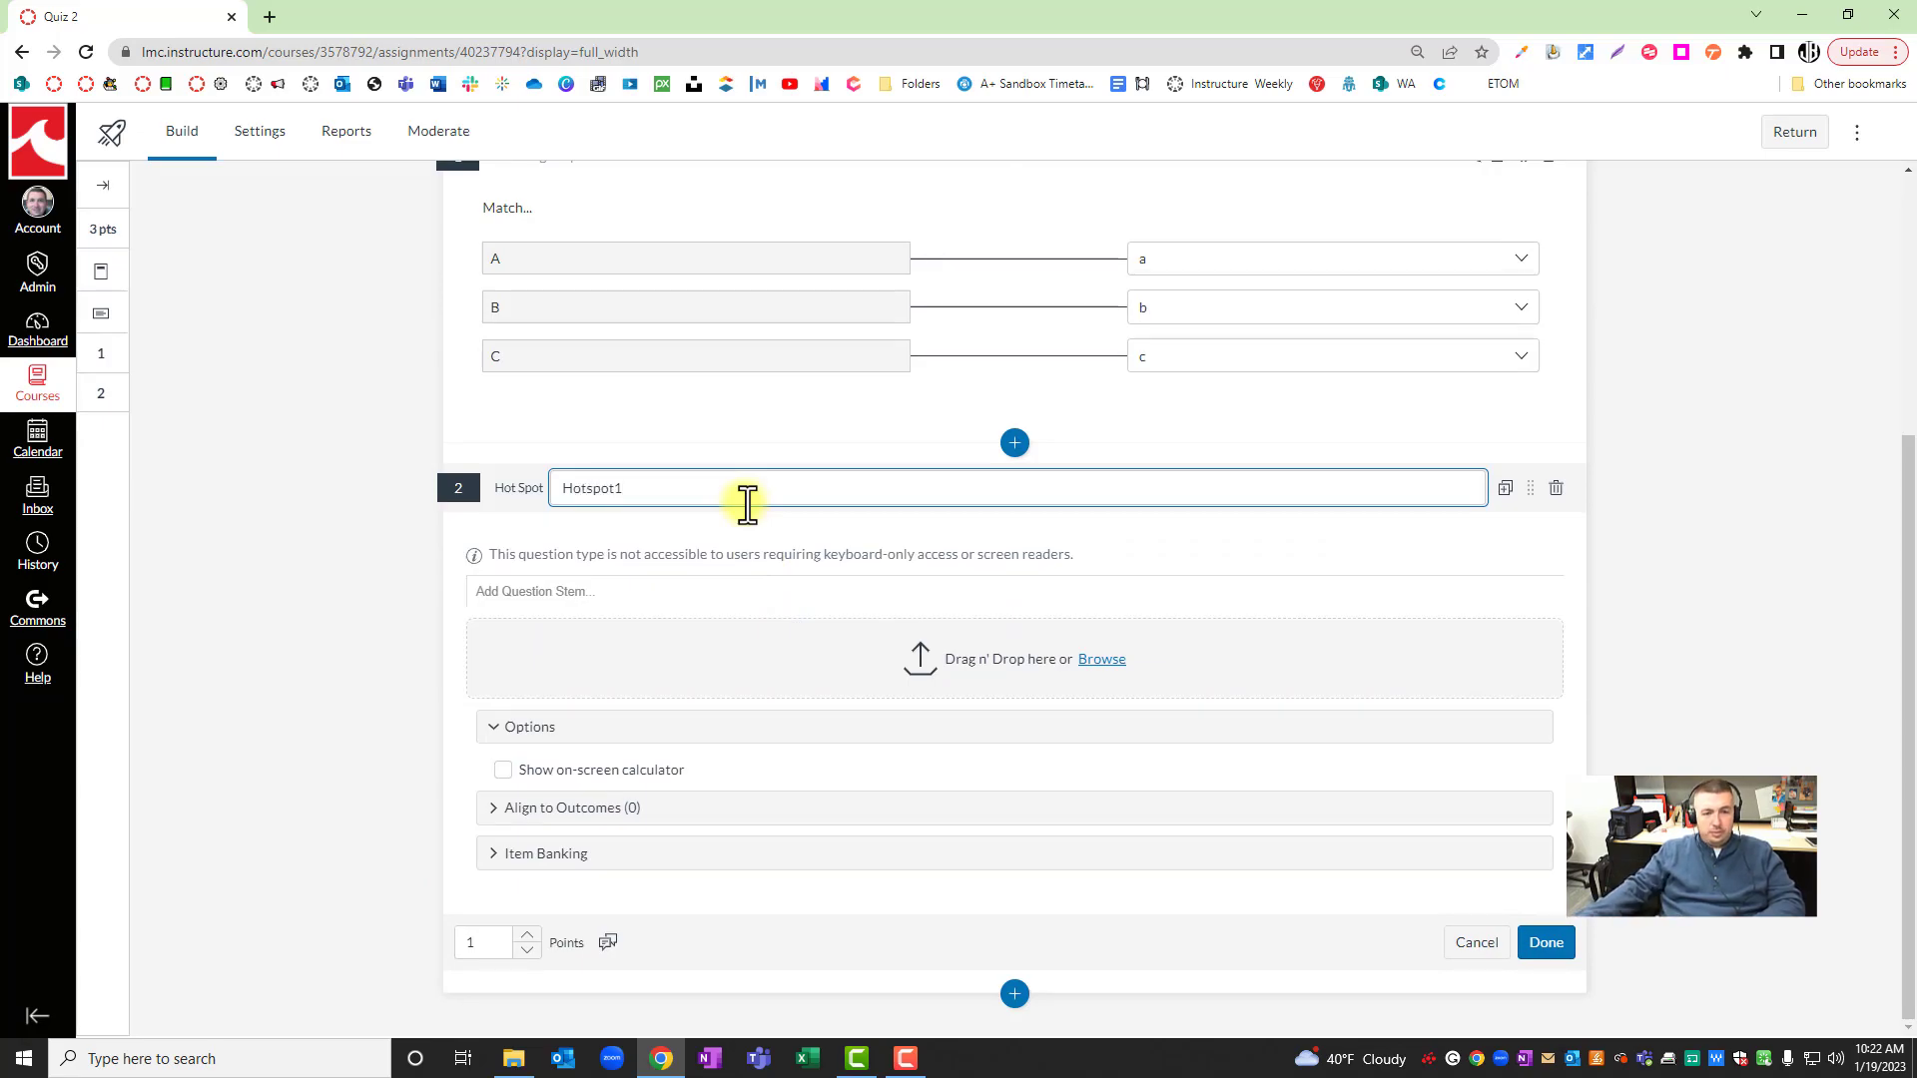
{"action": "left_click", "coordinate": [789, 592]}
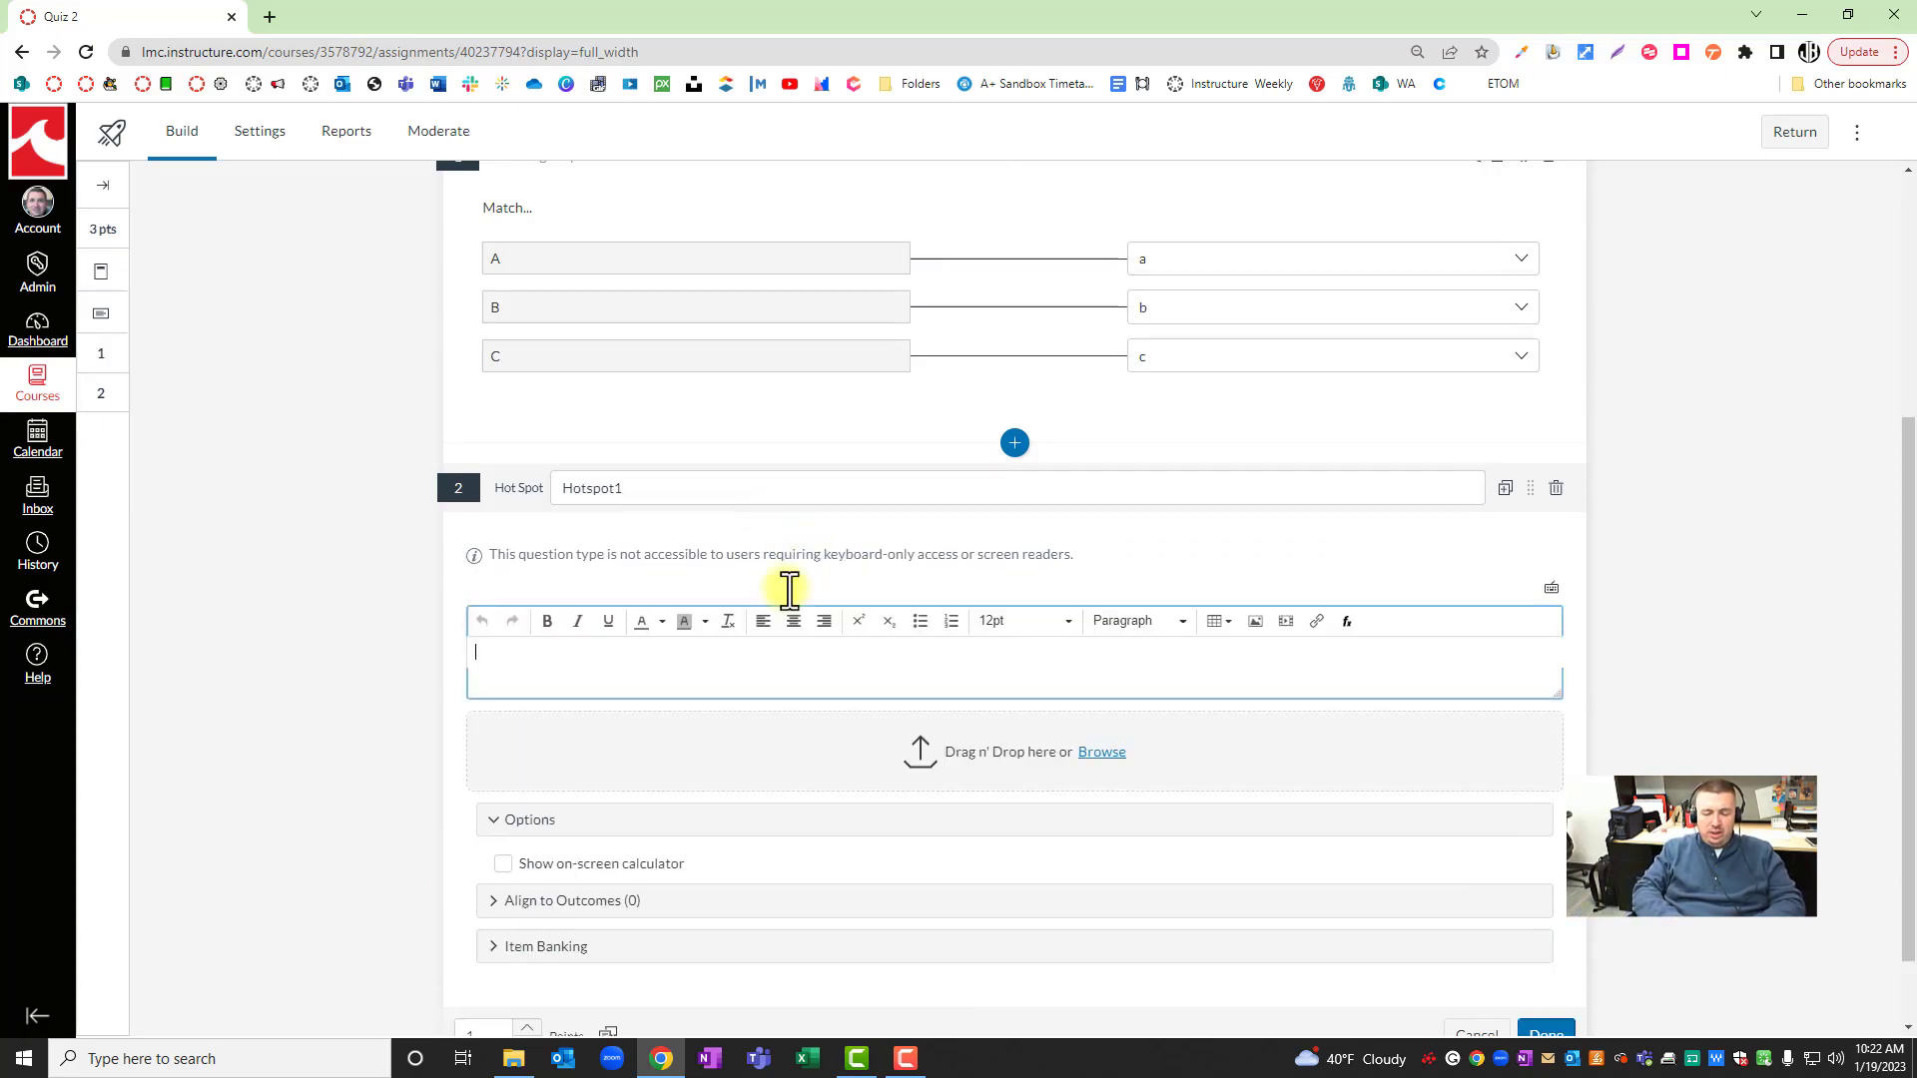
{"action": "type", "text": "Select t"}
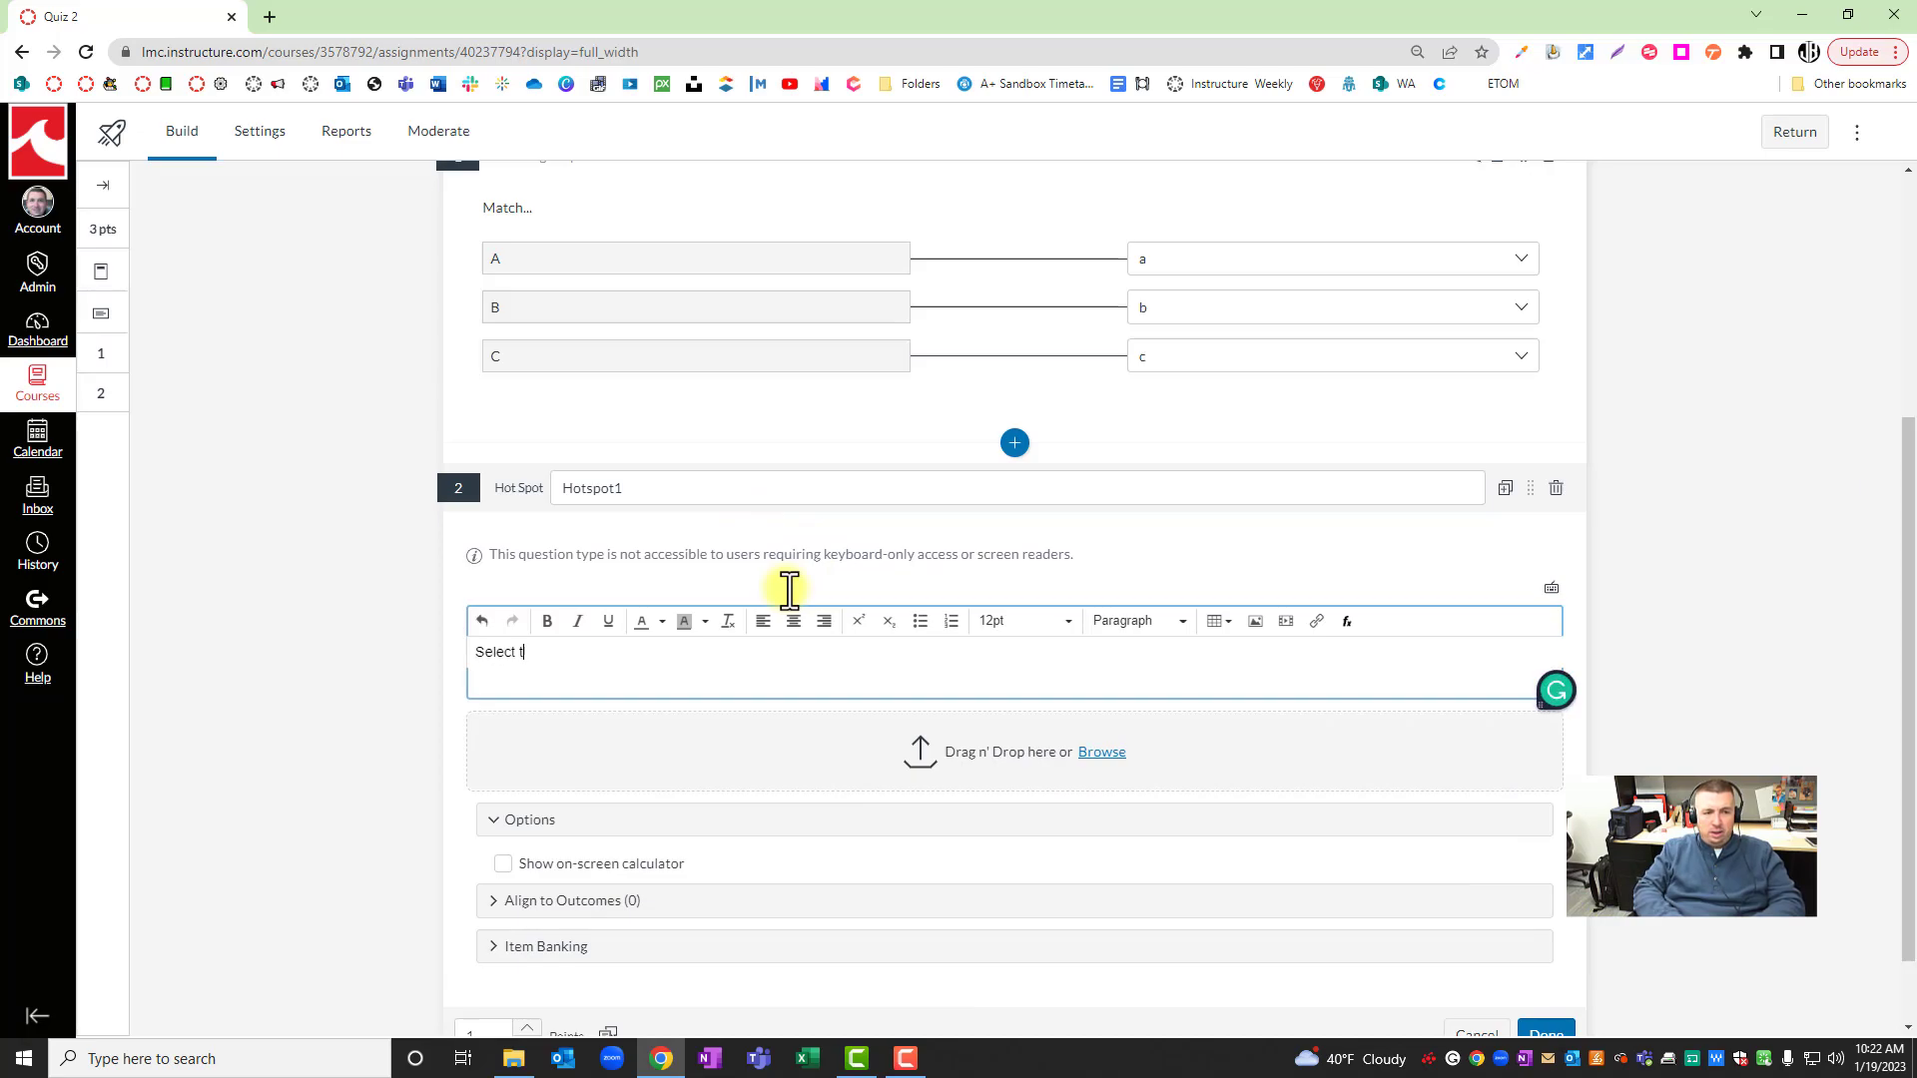
{"action": "type", "text": "he area..."}
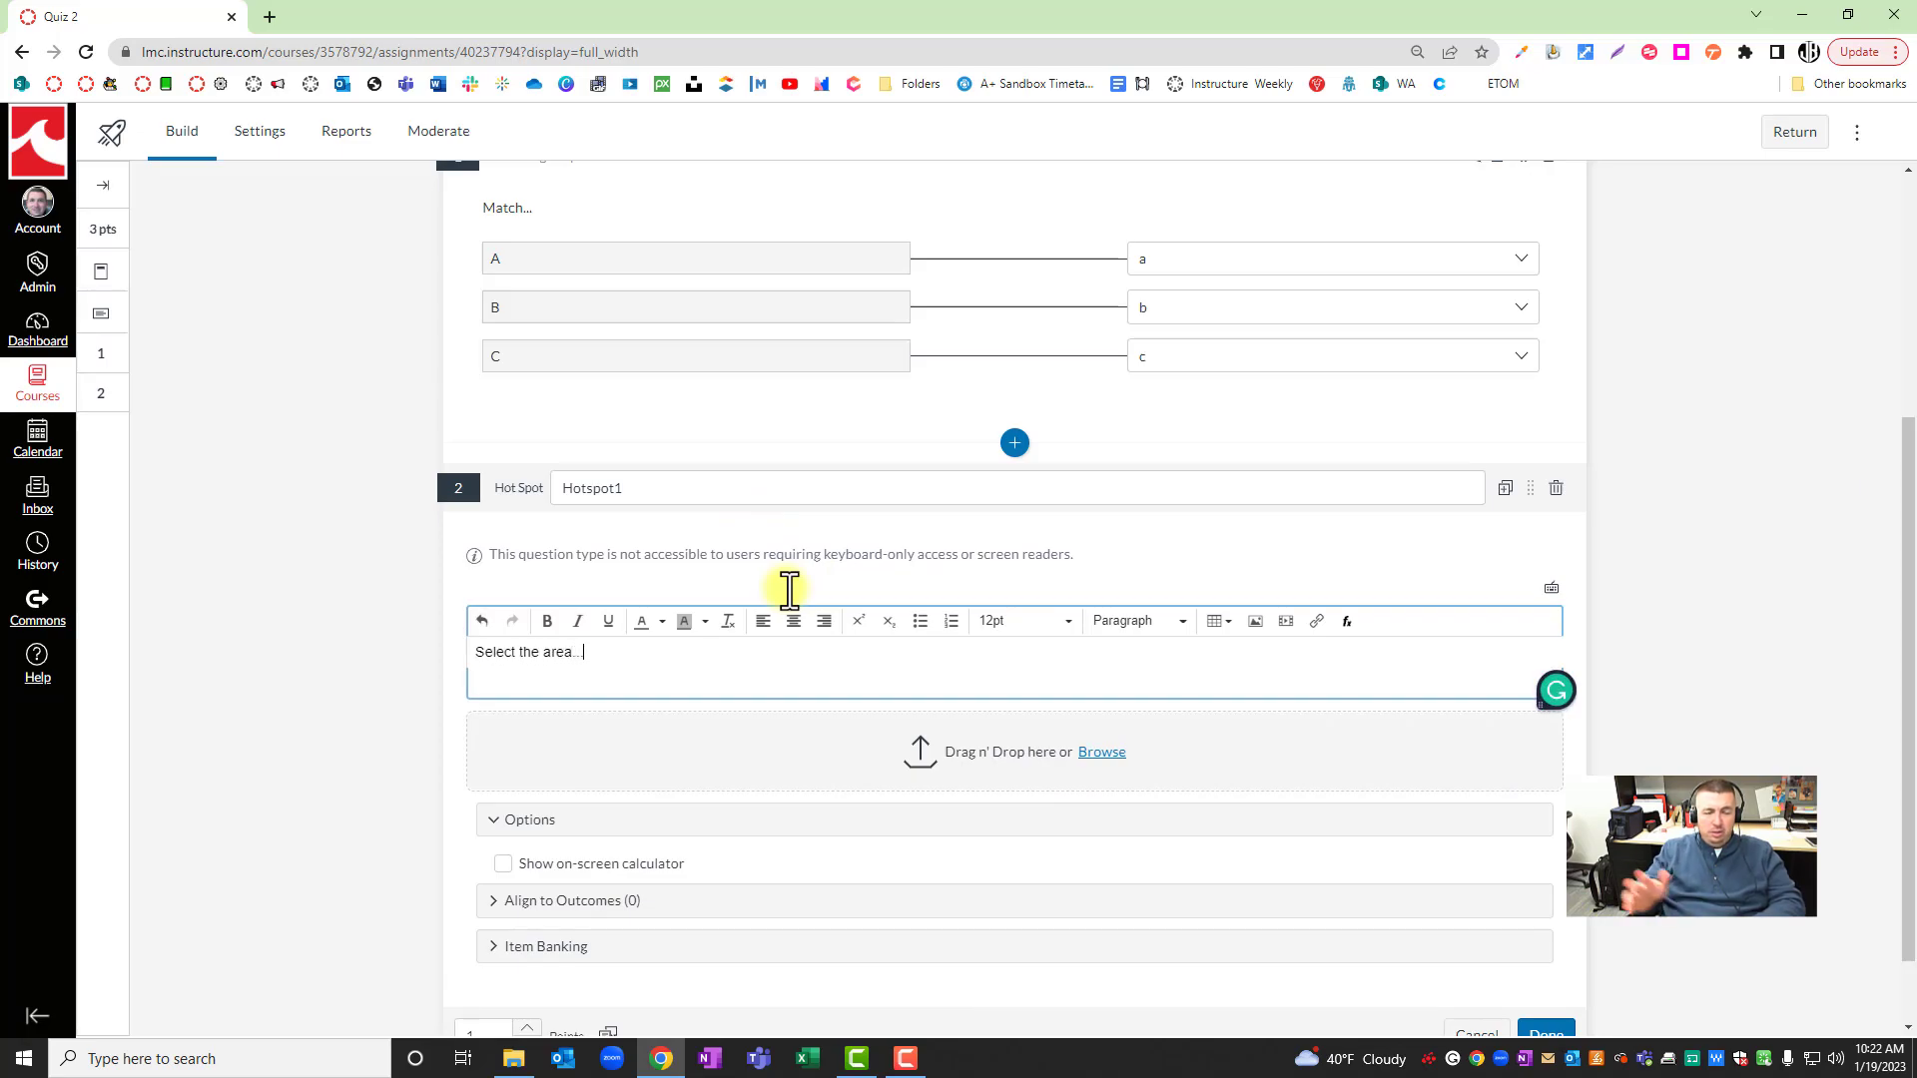
Step: Upload the image lmc-logo-vertical from the Graphics folder as the hot spot question's picture
{"action": "left_click", "coordinate": [1092, 756]}
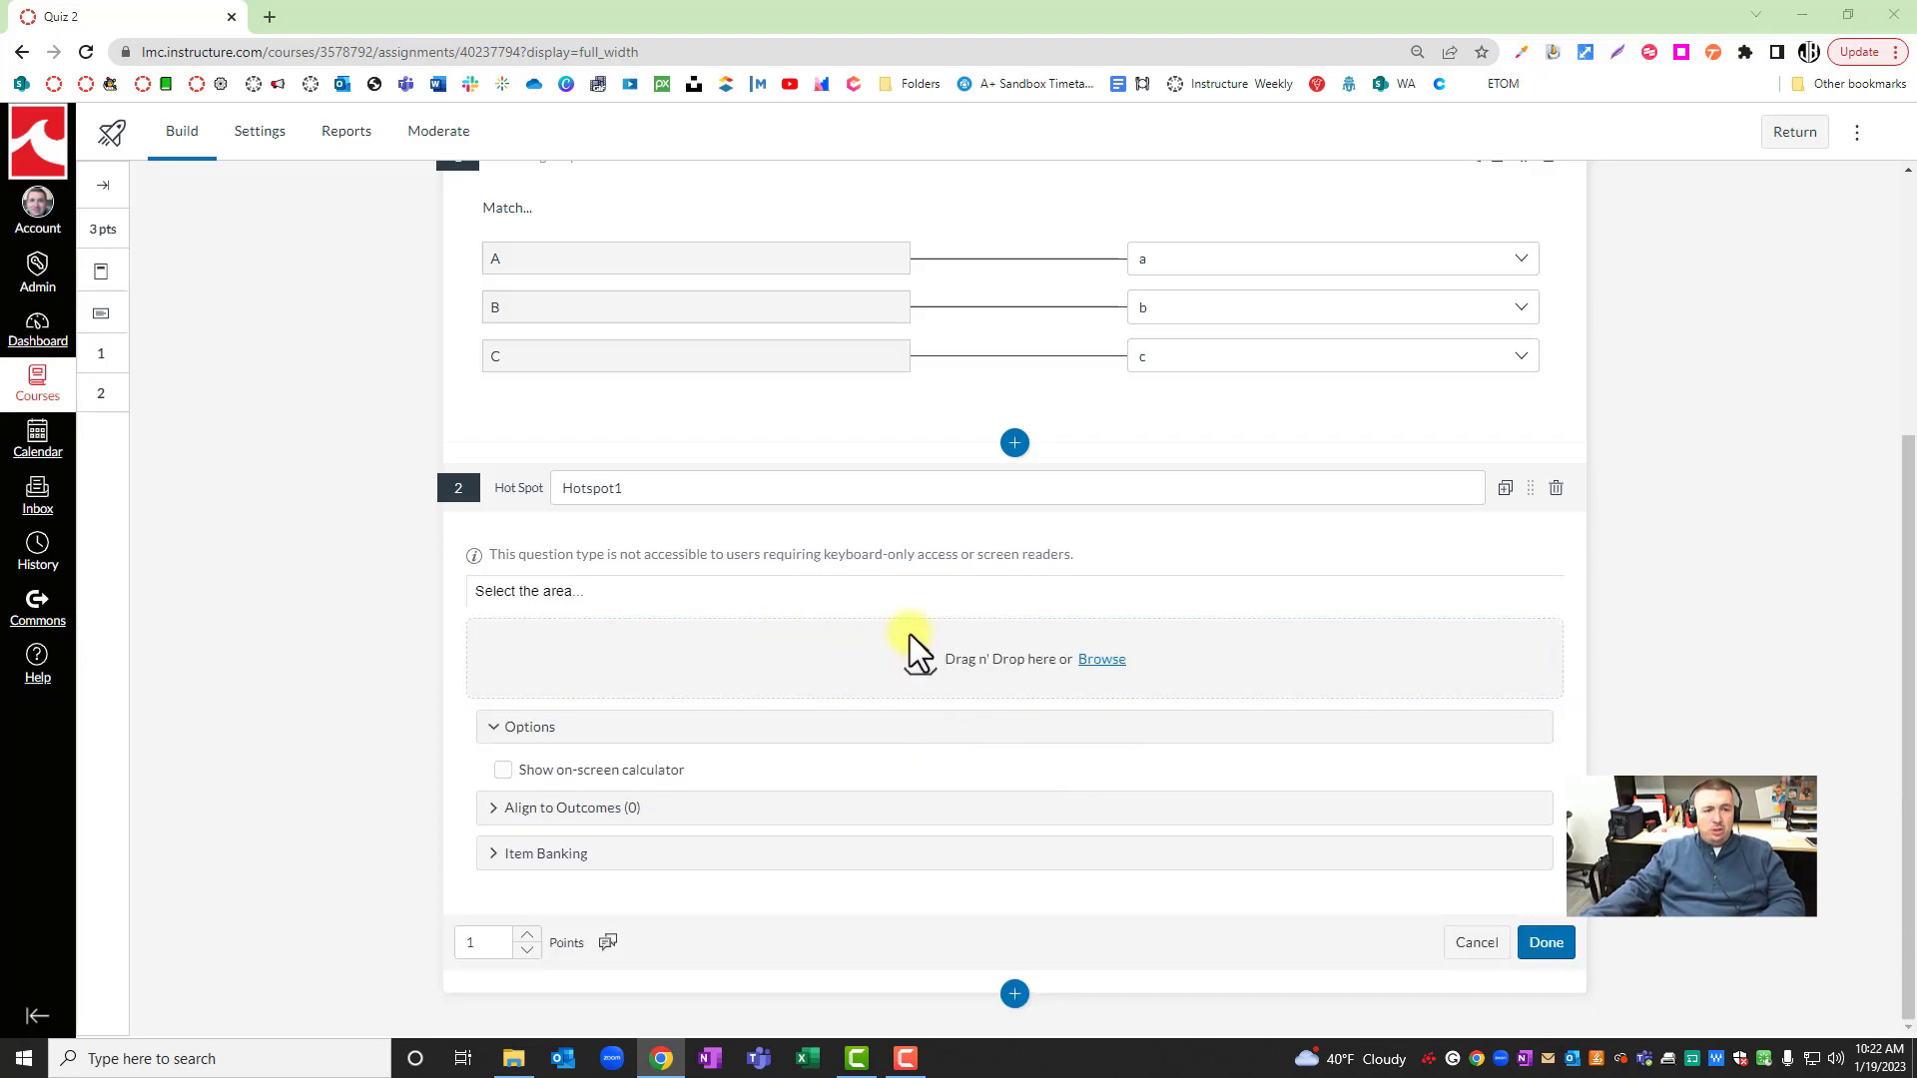
{"action": "left_click", "coordinate": [535, 195]}
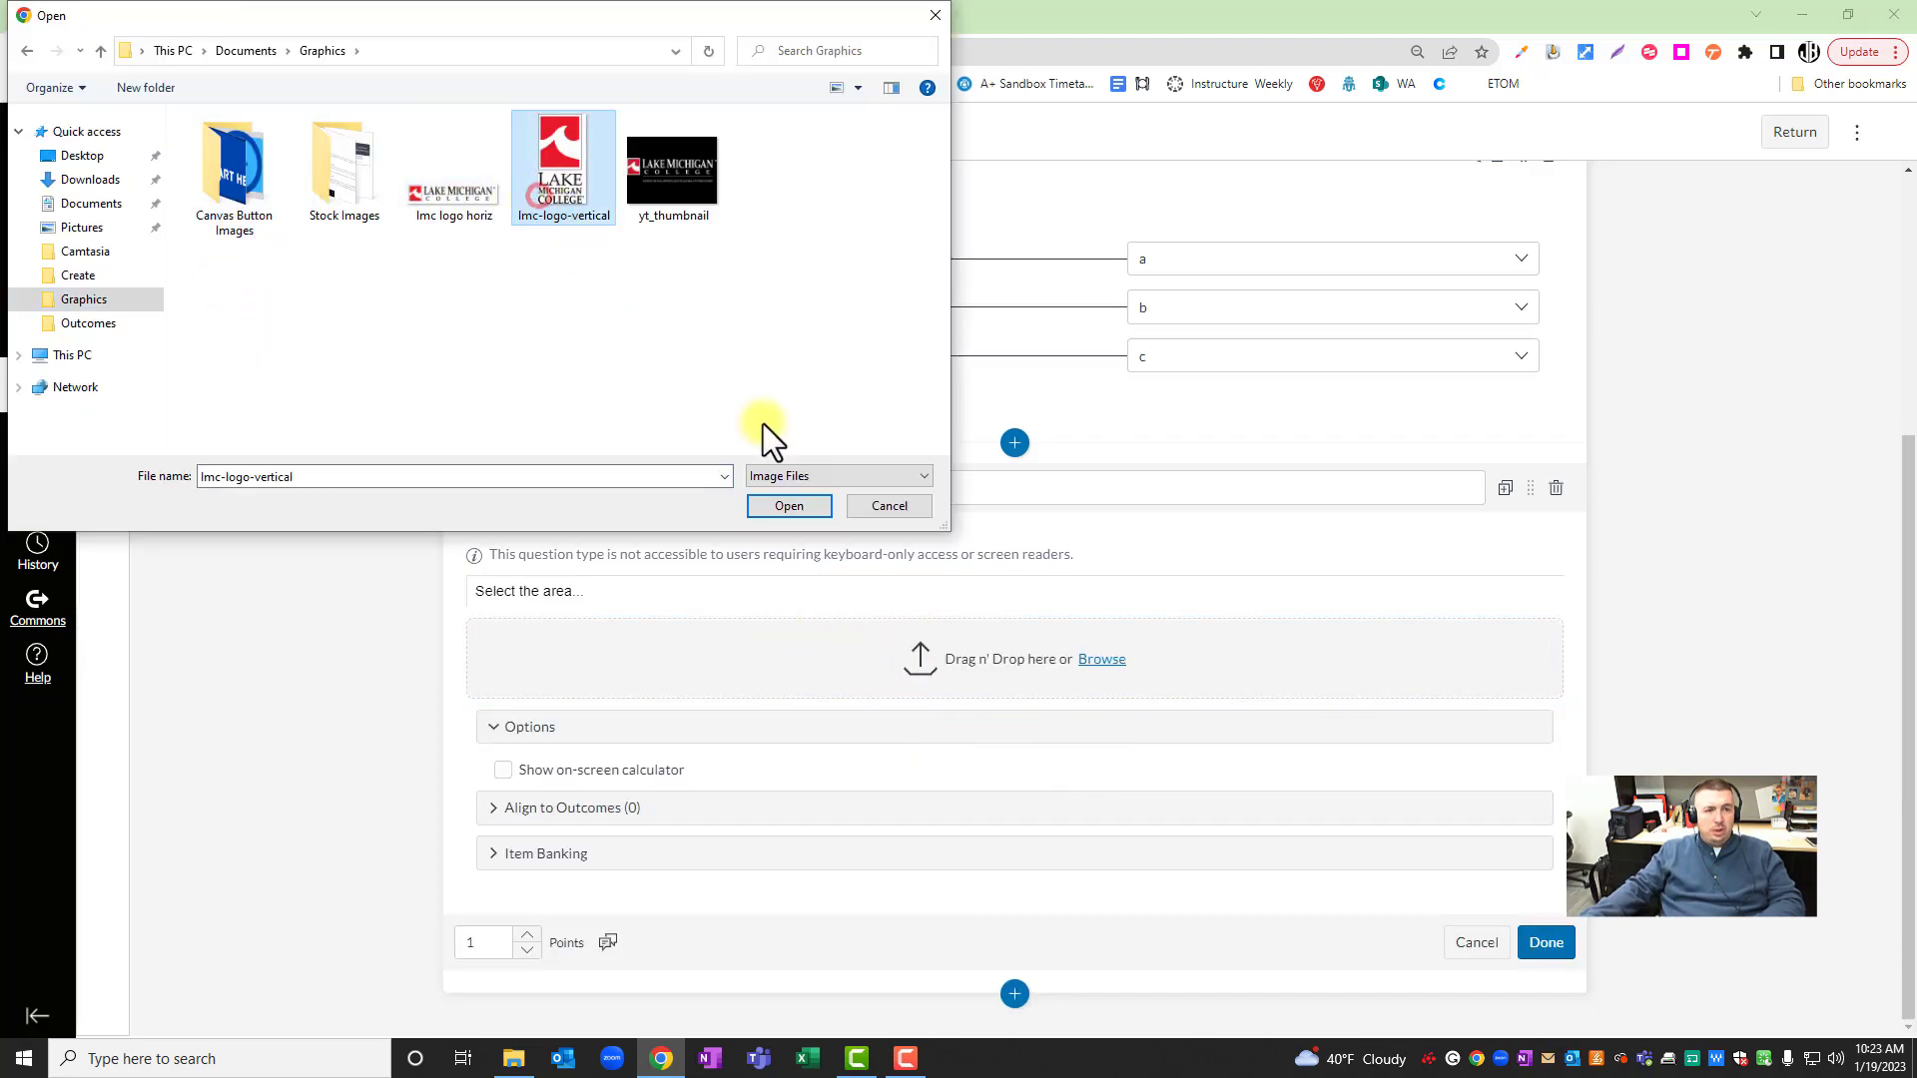
{"action": "left_click", "coordinate": [785, 509]}
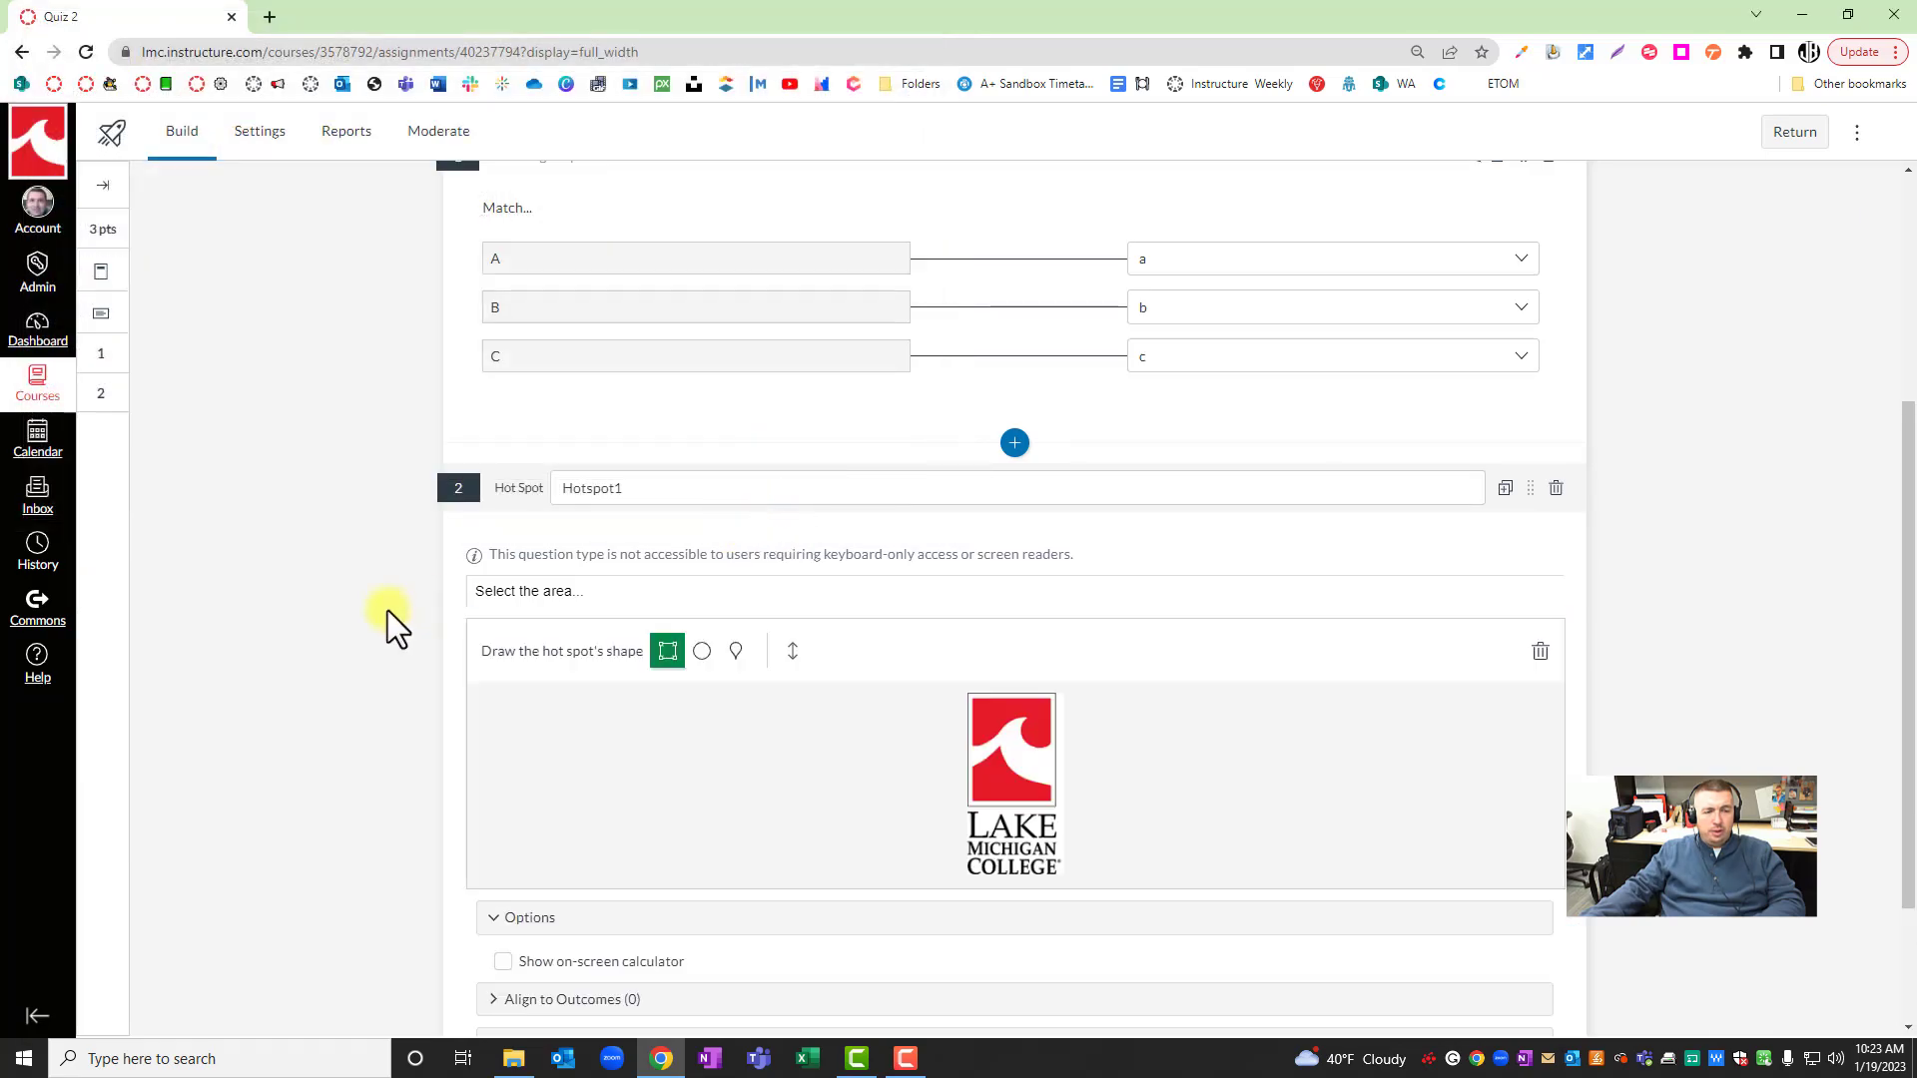
Step: Draw a polygon hot spot on the logo image, roughly tracing the white wave in the red square
{"action": "scroll", "coordinate": [387, 609], "scroll_direction": "down", "scroll_amount": 2}
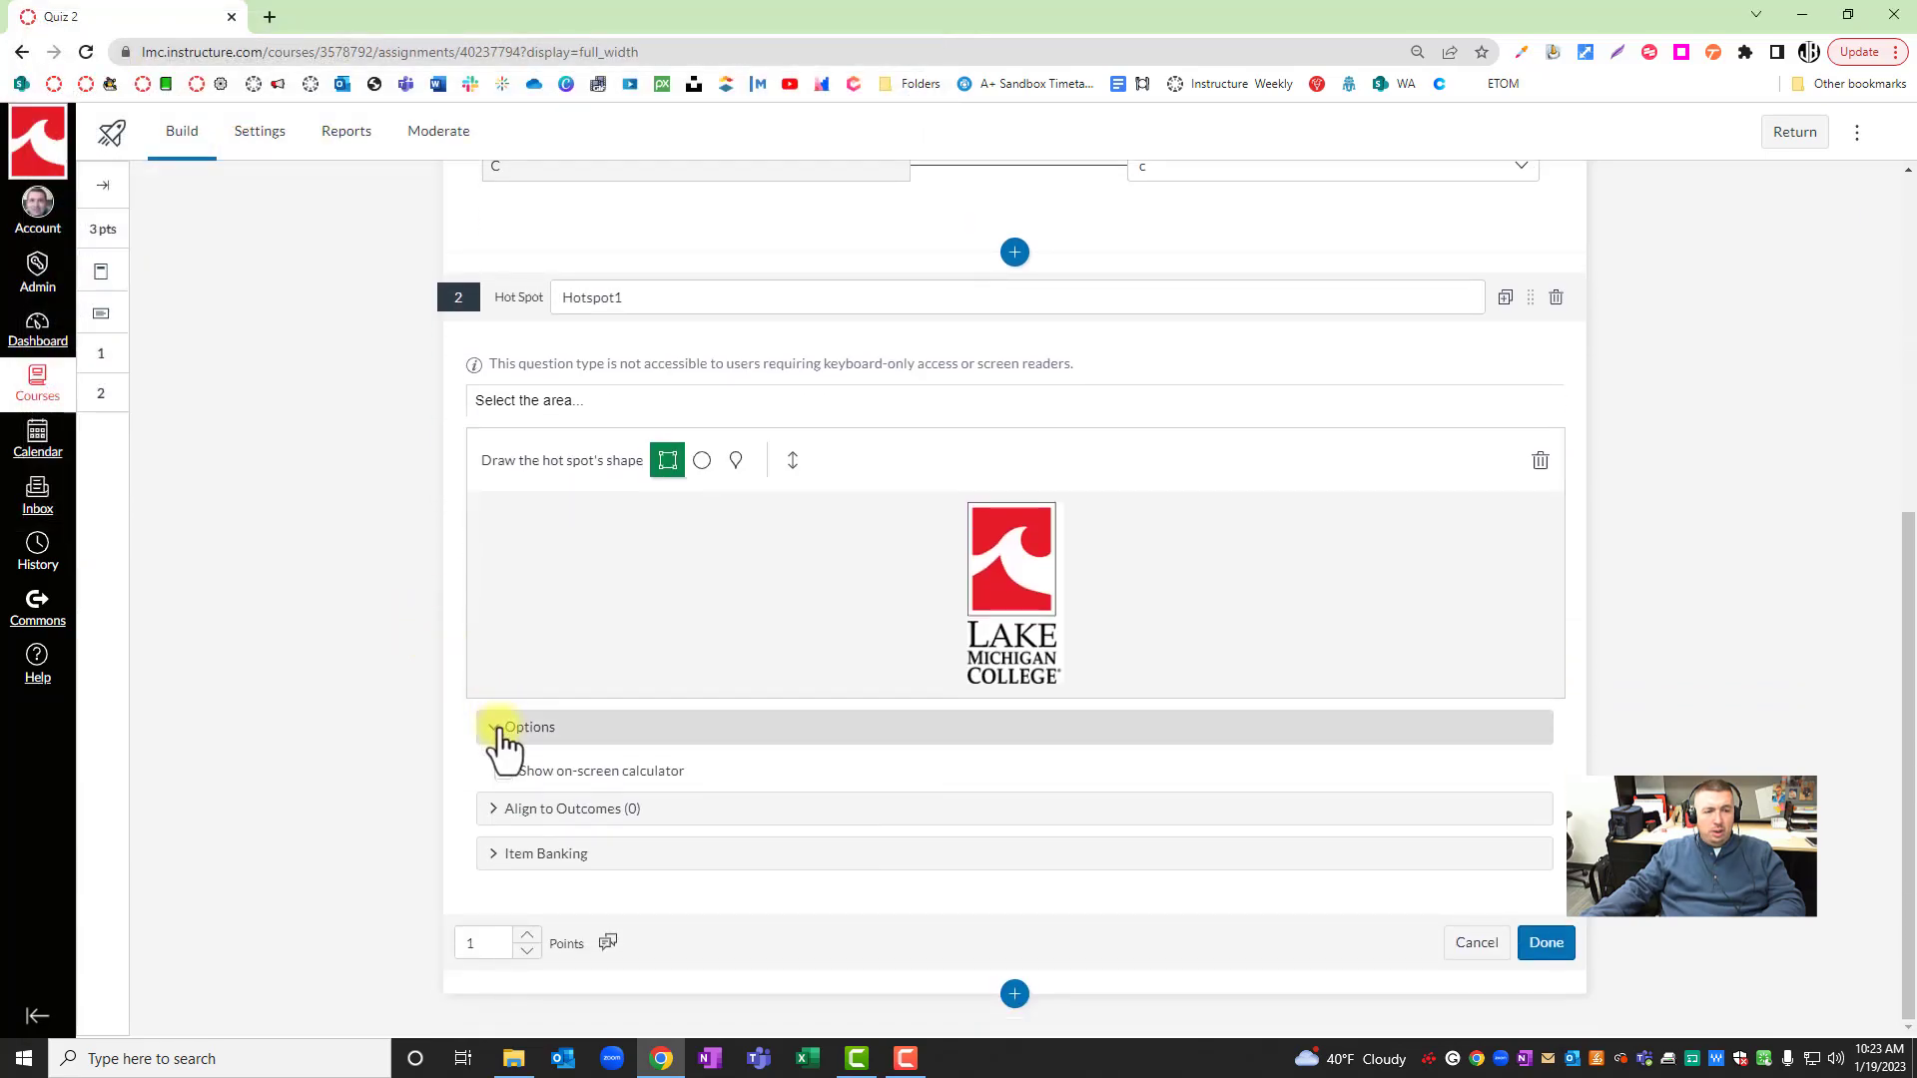
{"action": "left_click", "coordinate": [499, 728]}
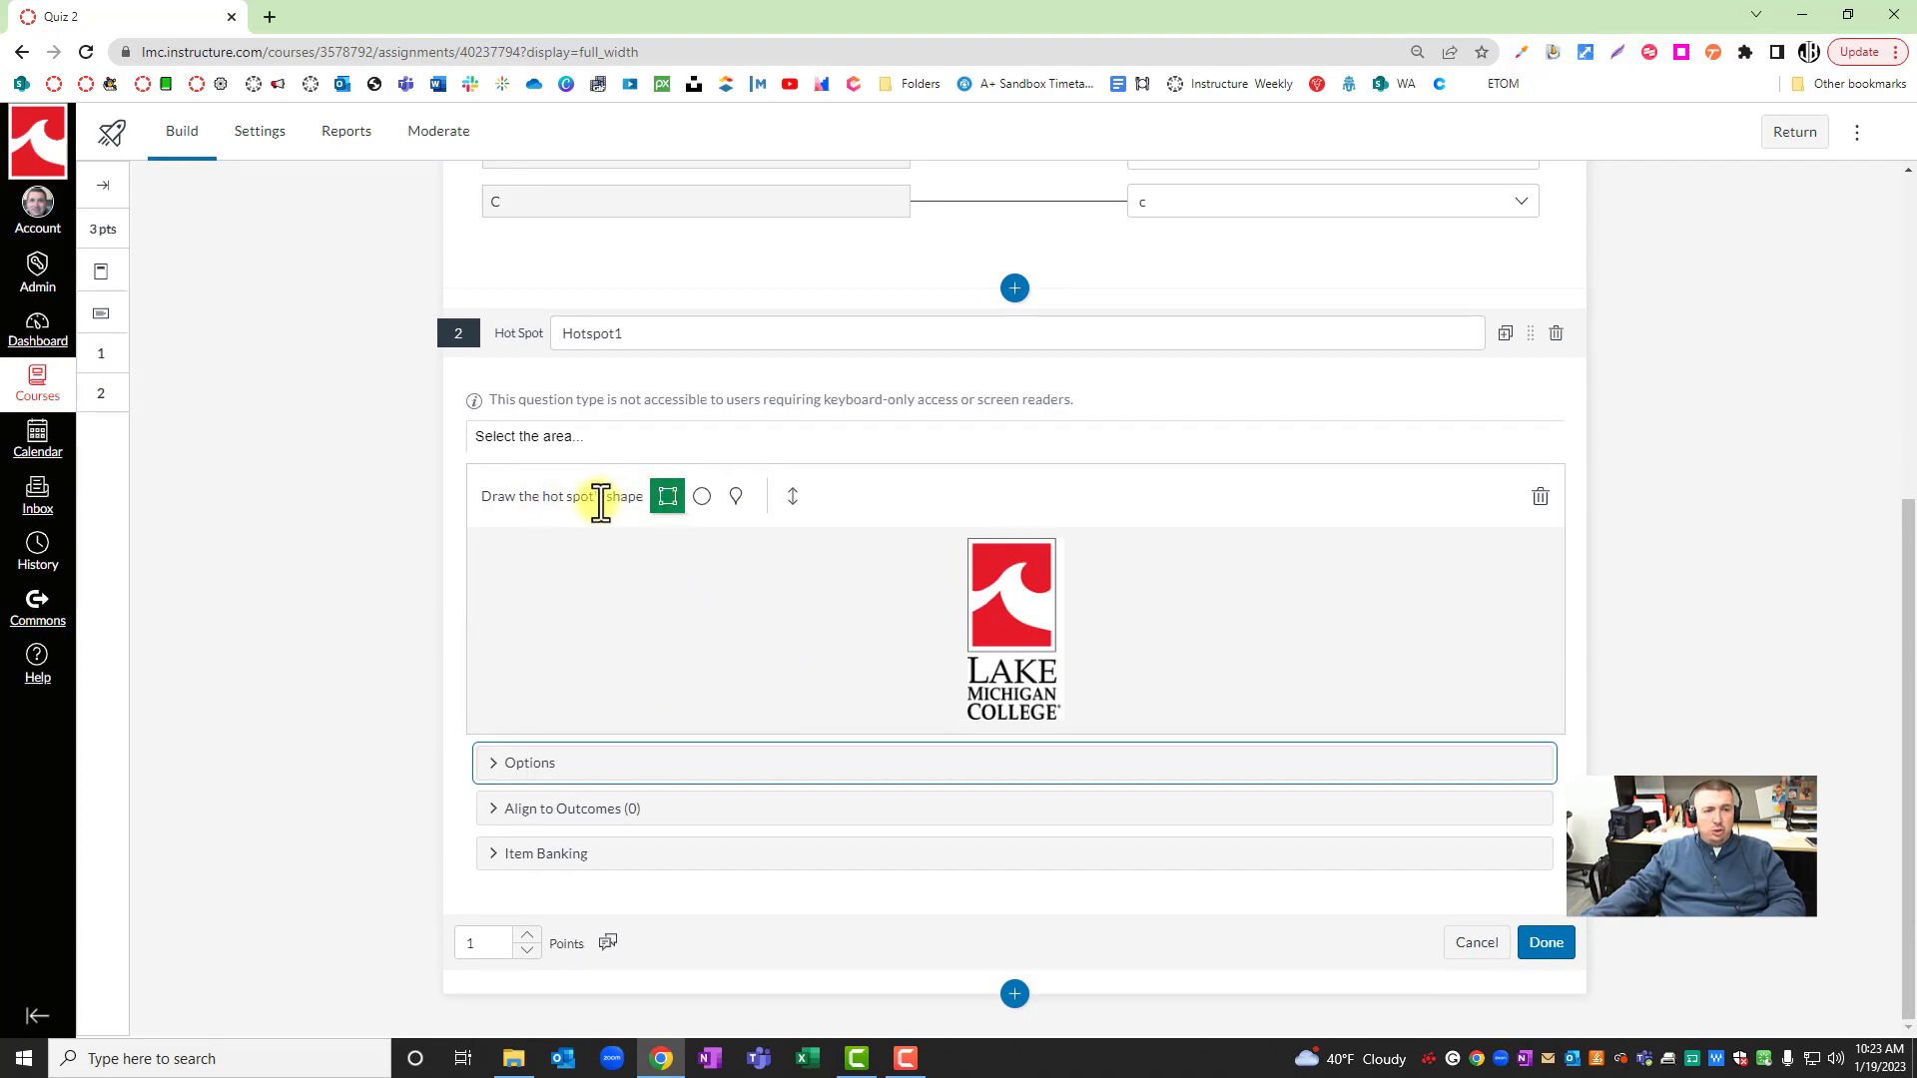
{"action": "left_click", "coordinate": [735, 496]}
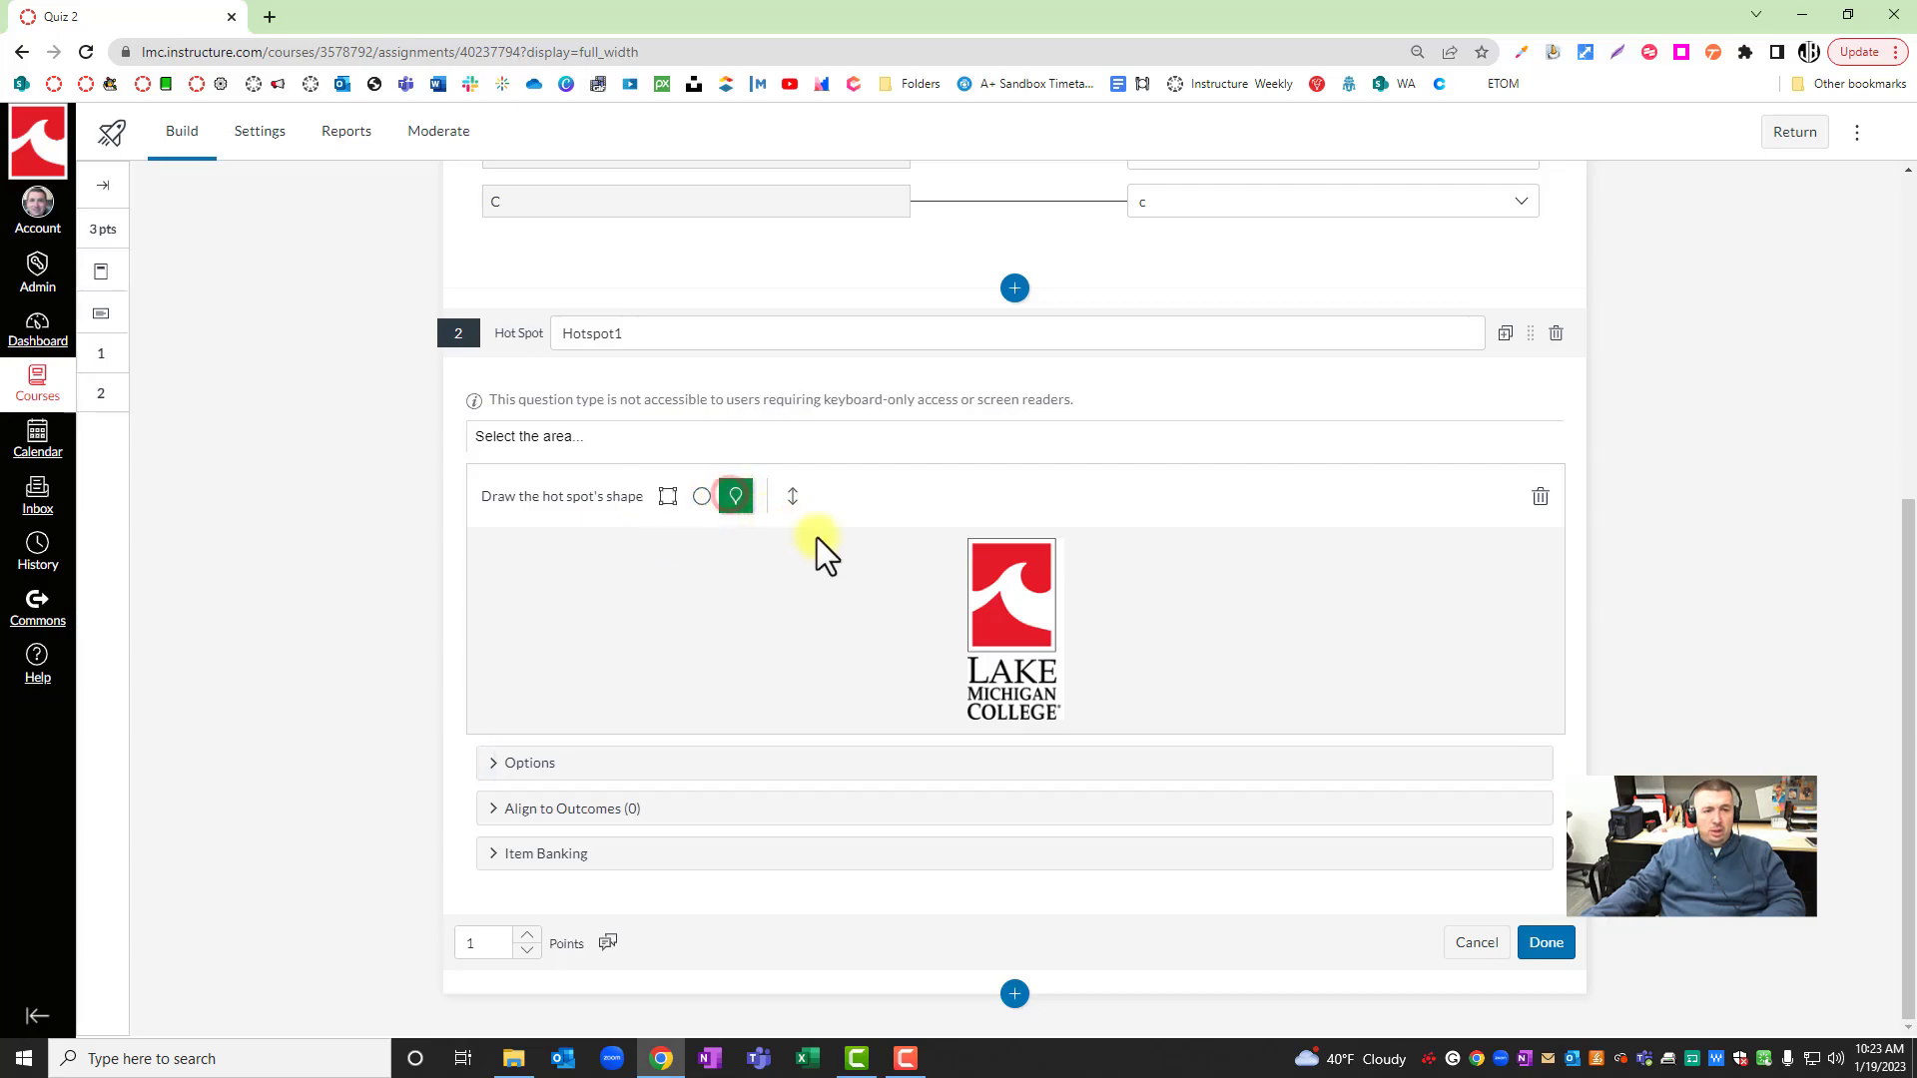
{"action": "left_click", "coordinate": [973, 593]}
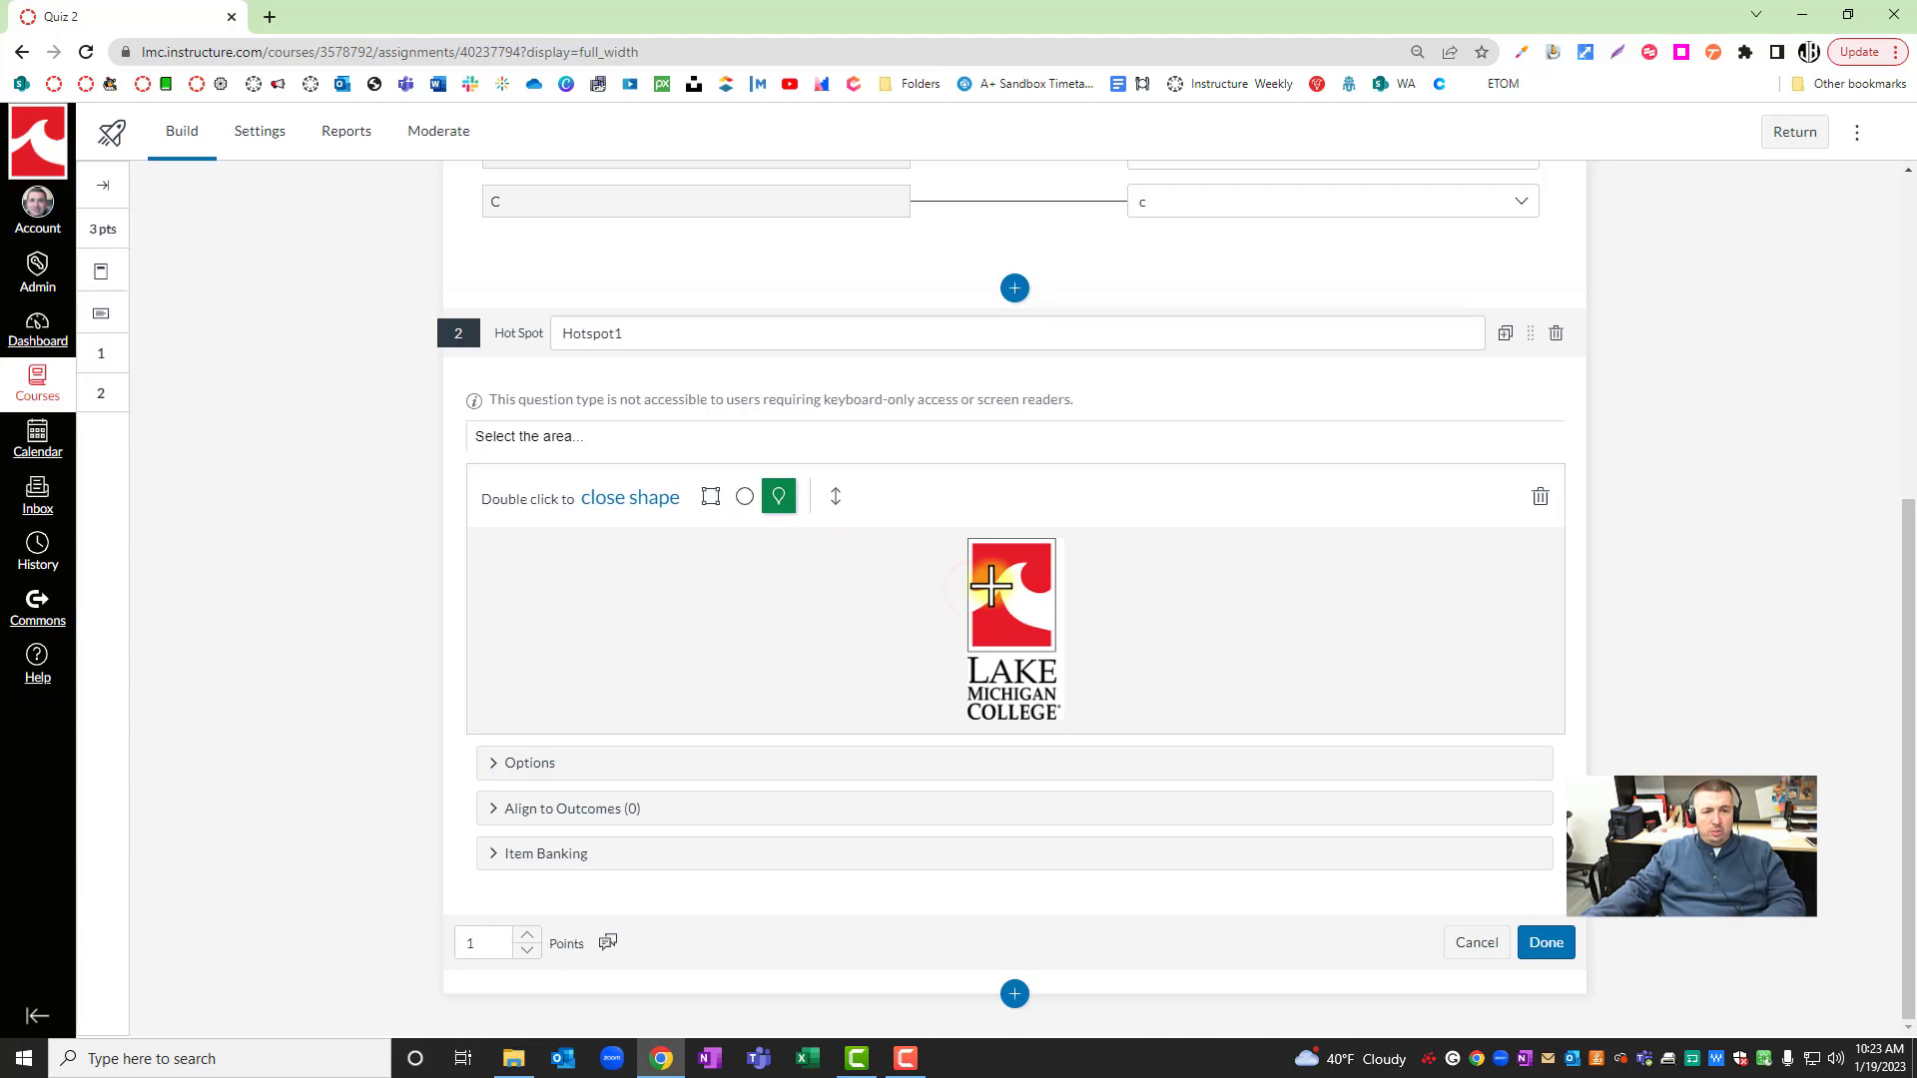
{"action": "left_click", "coordinate": [1010, 571]}
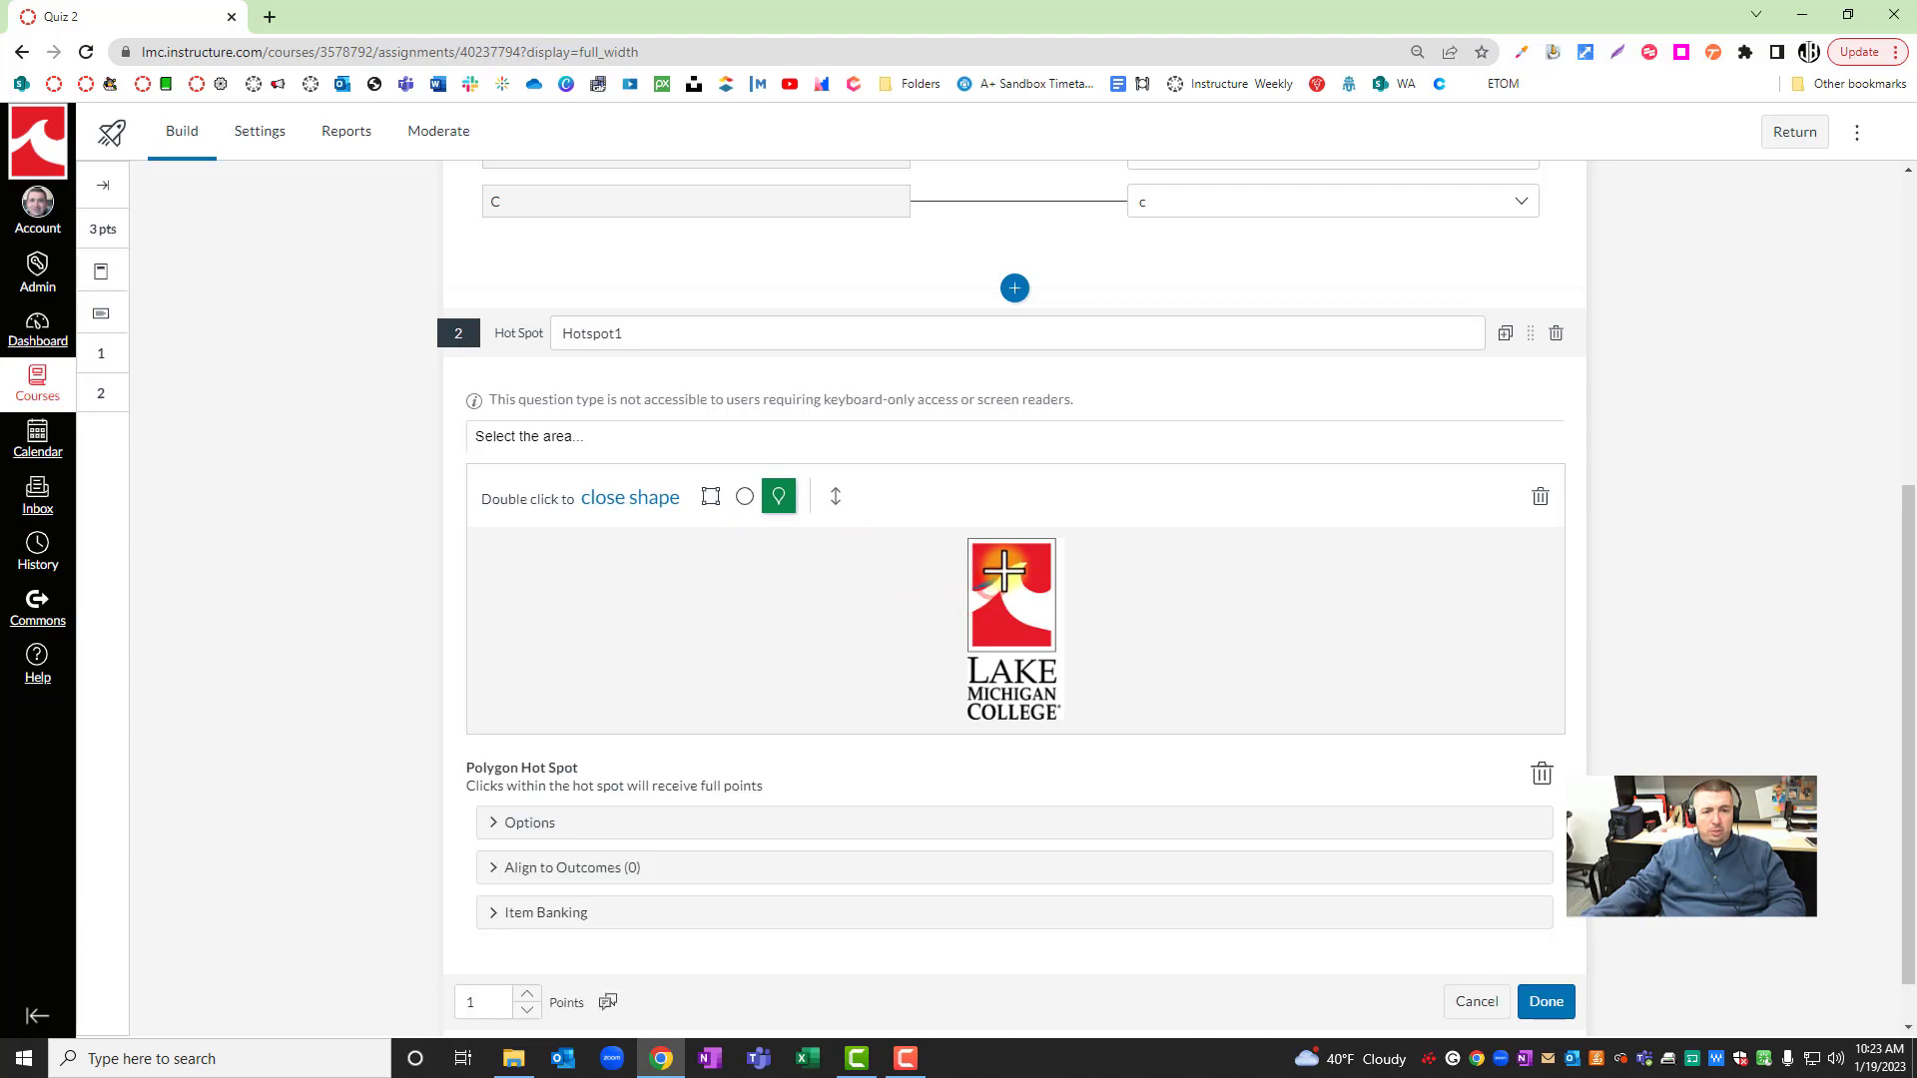
{"action": "left_click", "coordinate": [1029, 558]}
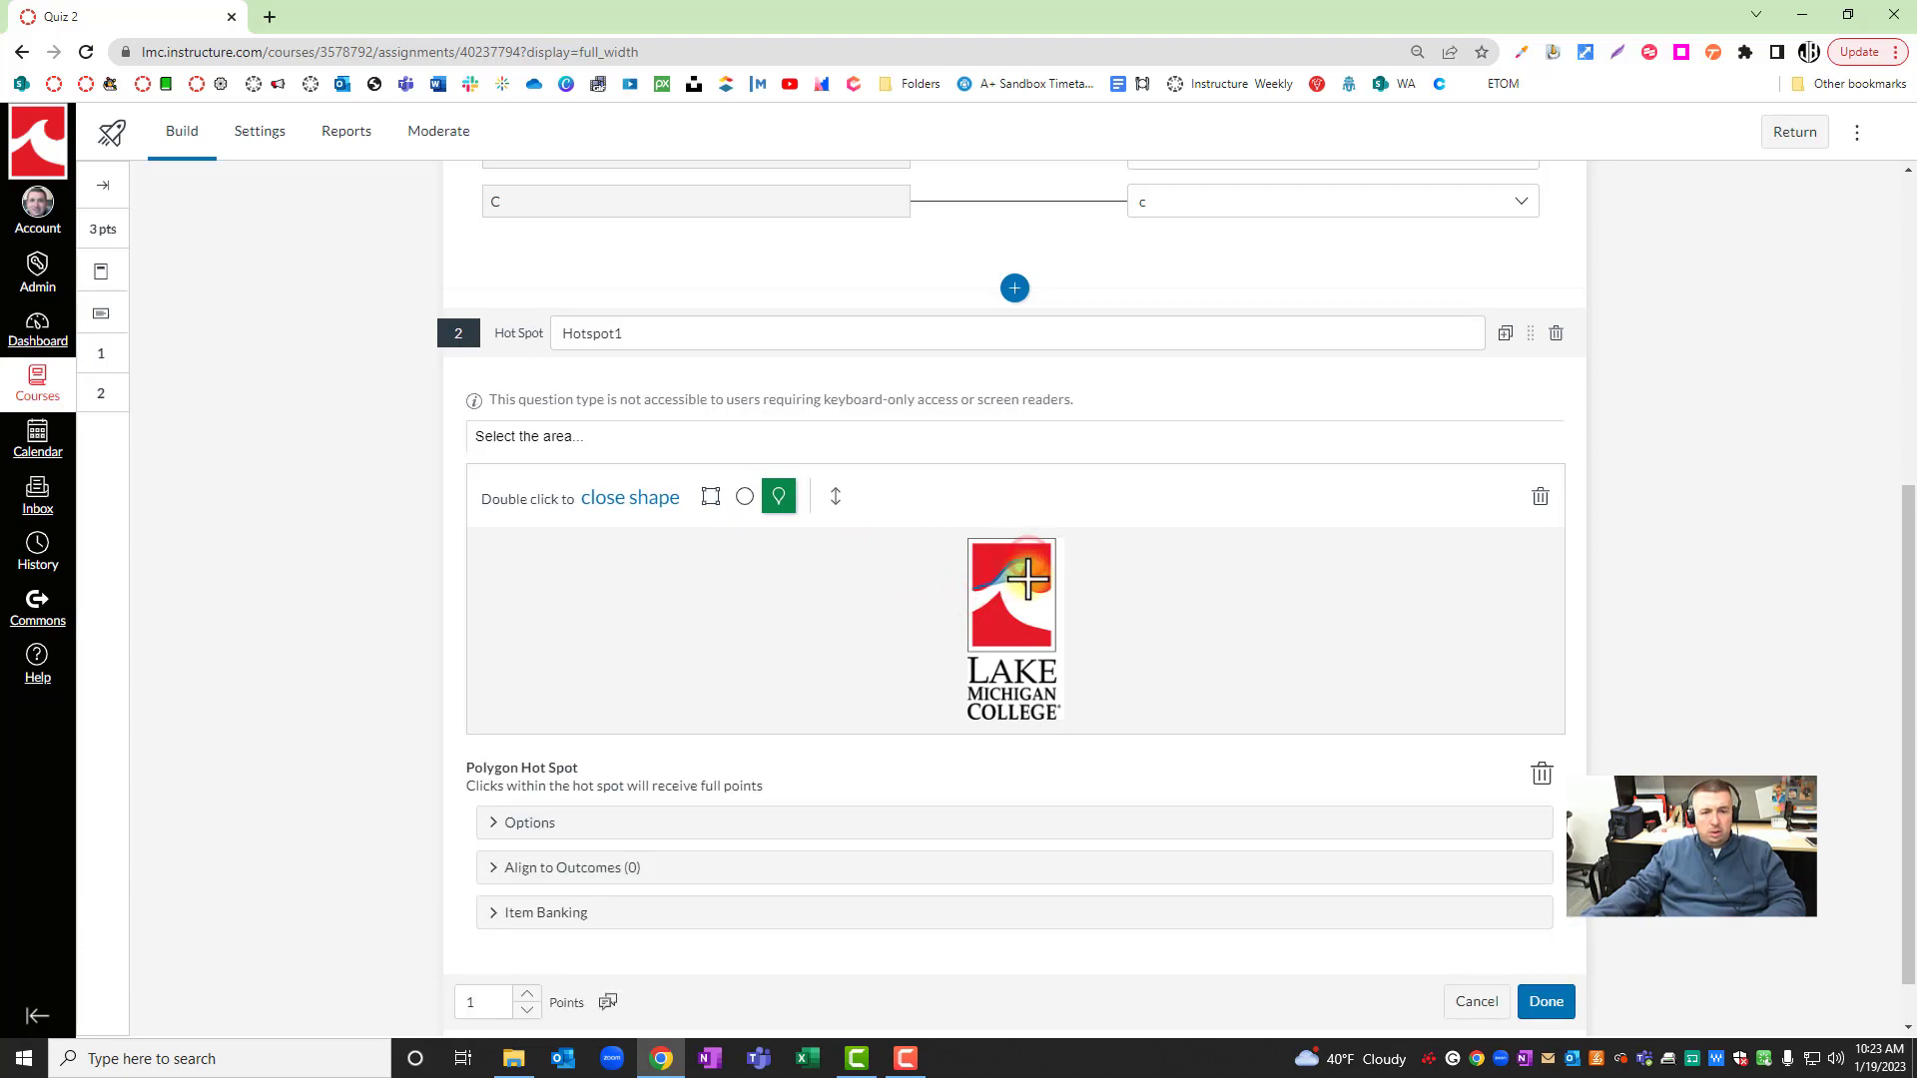
{"action": "left_click", "coordinate": [1051, 586]}
{"action": "left_click", "coordinate": [1050, 633]}
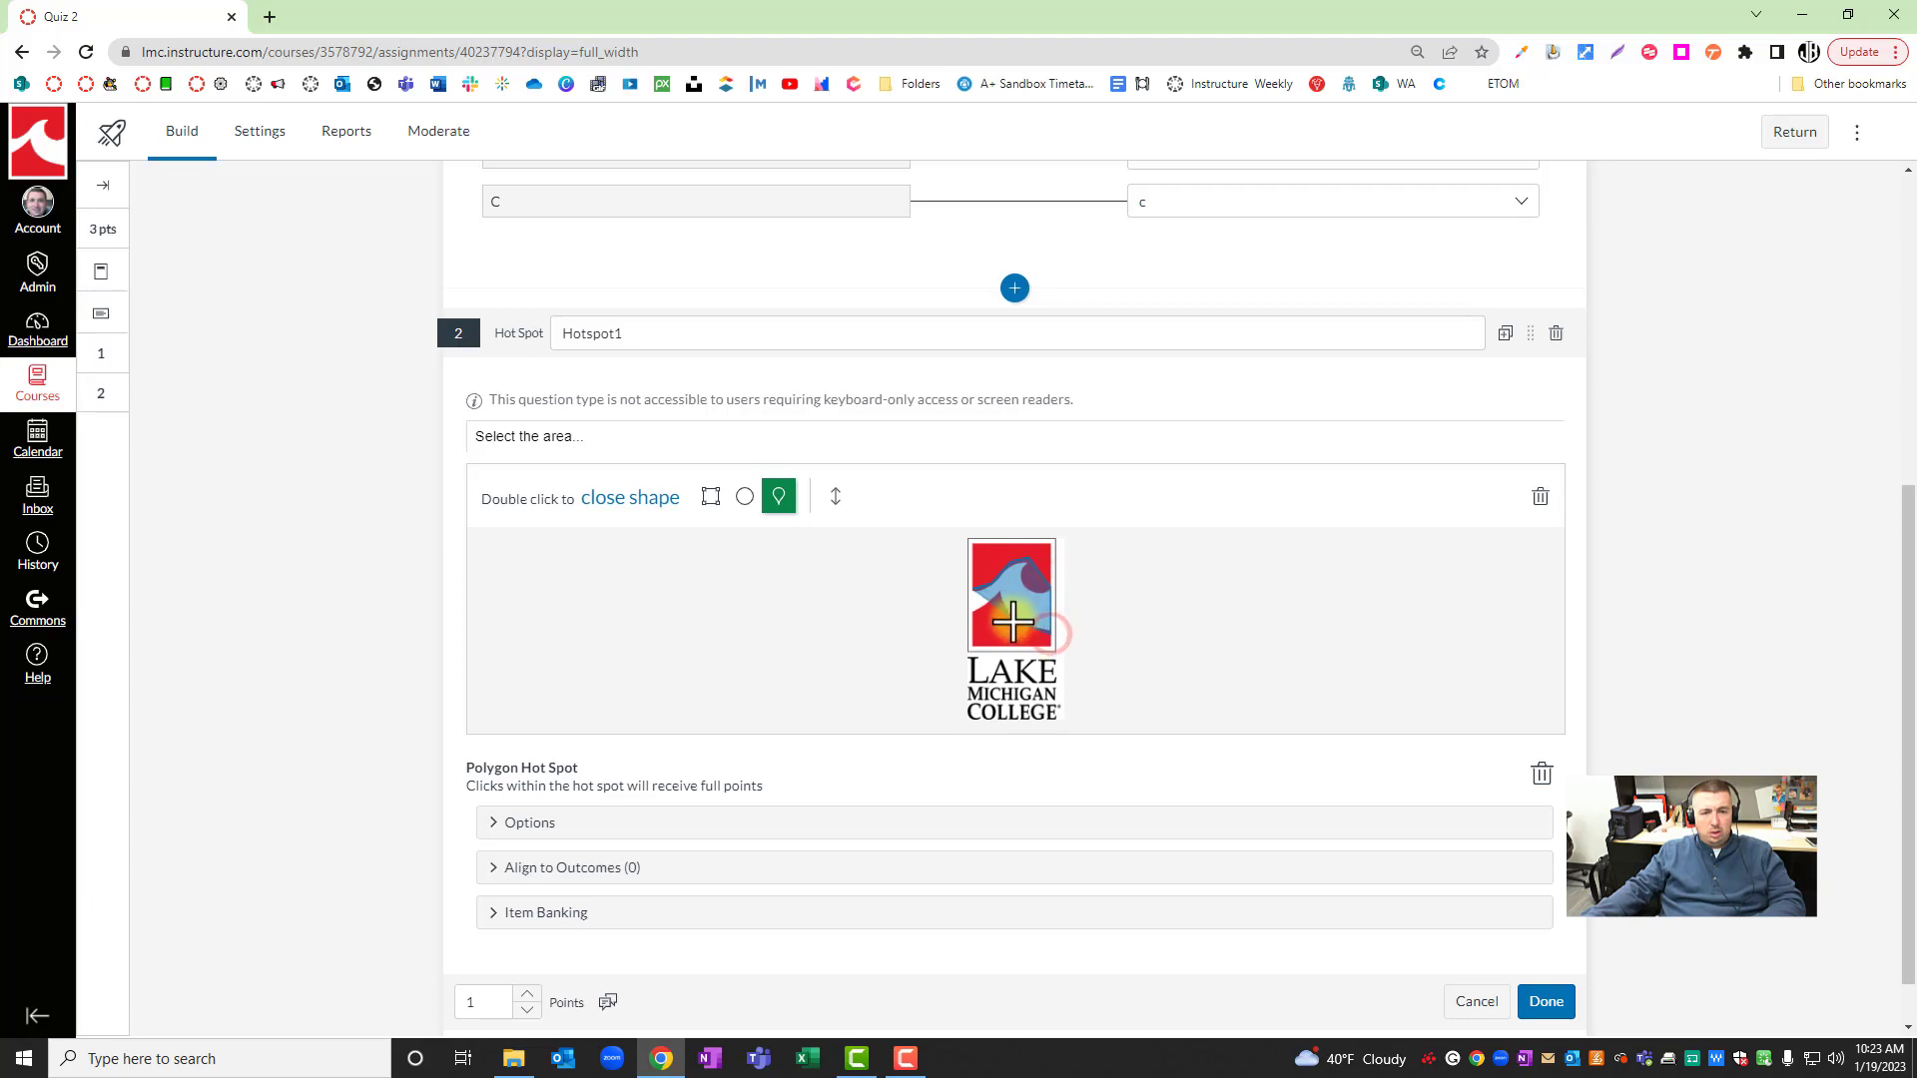
{"action": "double_click", "coordinate": [960, 617]}
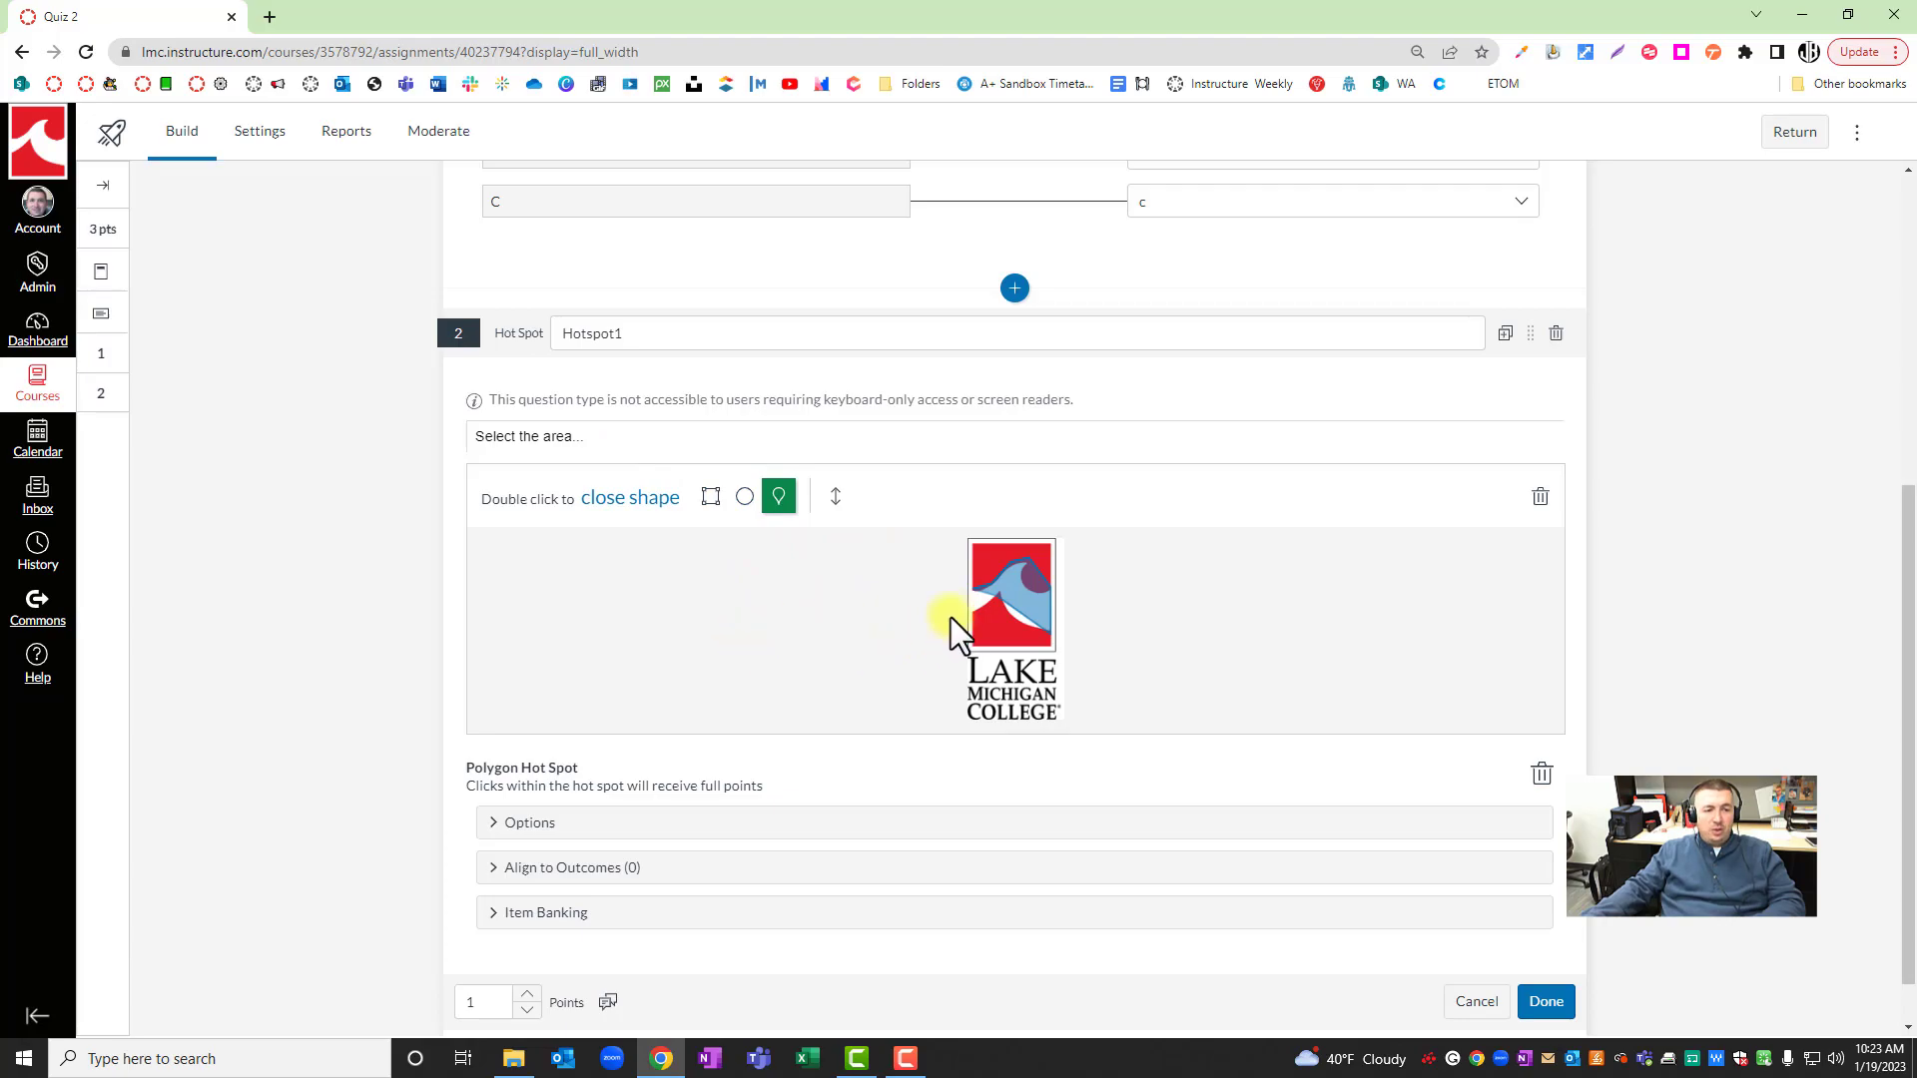
Step: Expand the hot spot question's additional options and save the question
{"action": "scroll", "coordinate": [901, 631], "scroll_direction": "down", "scroll_amount": 1}
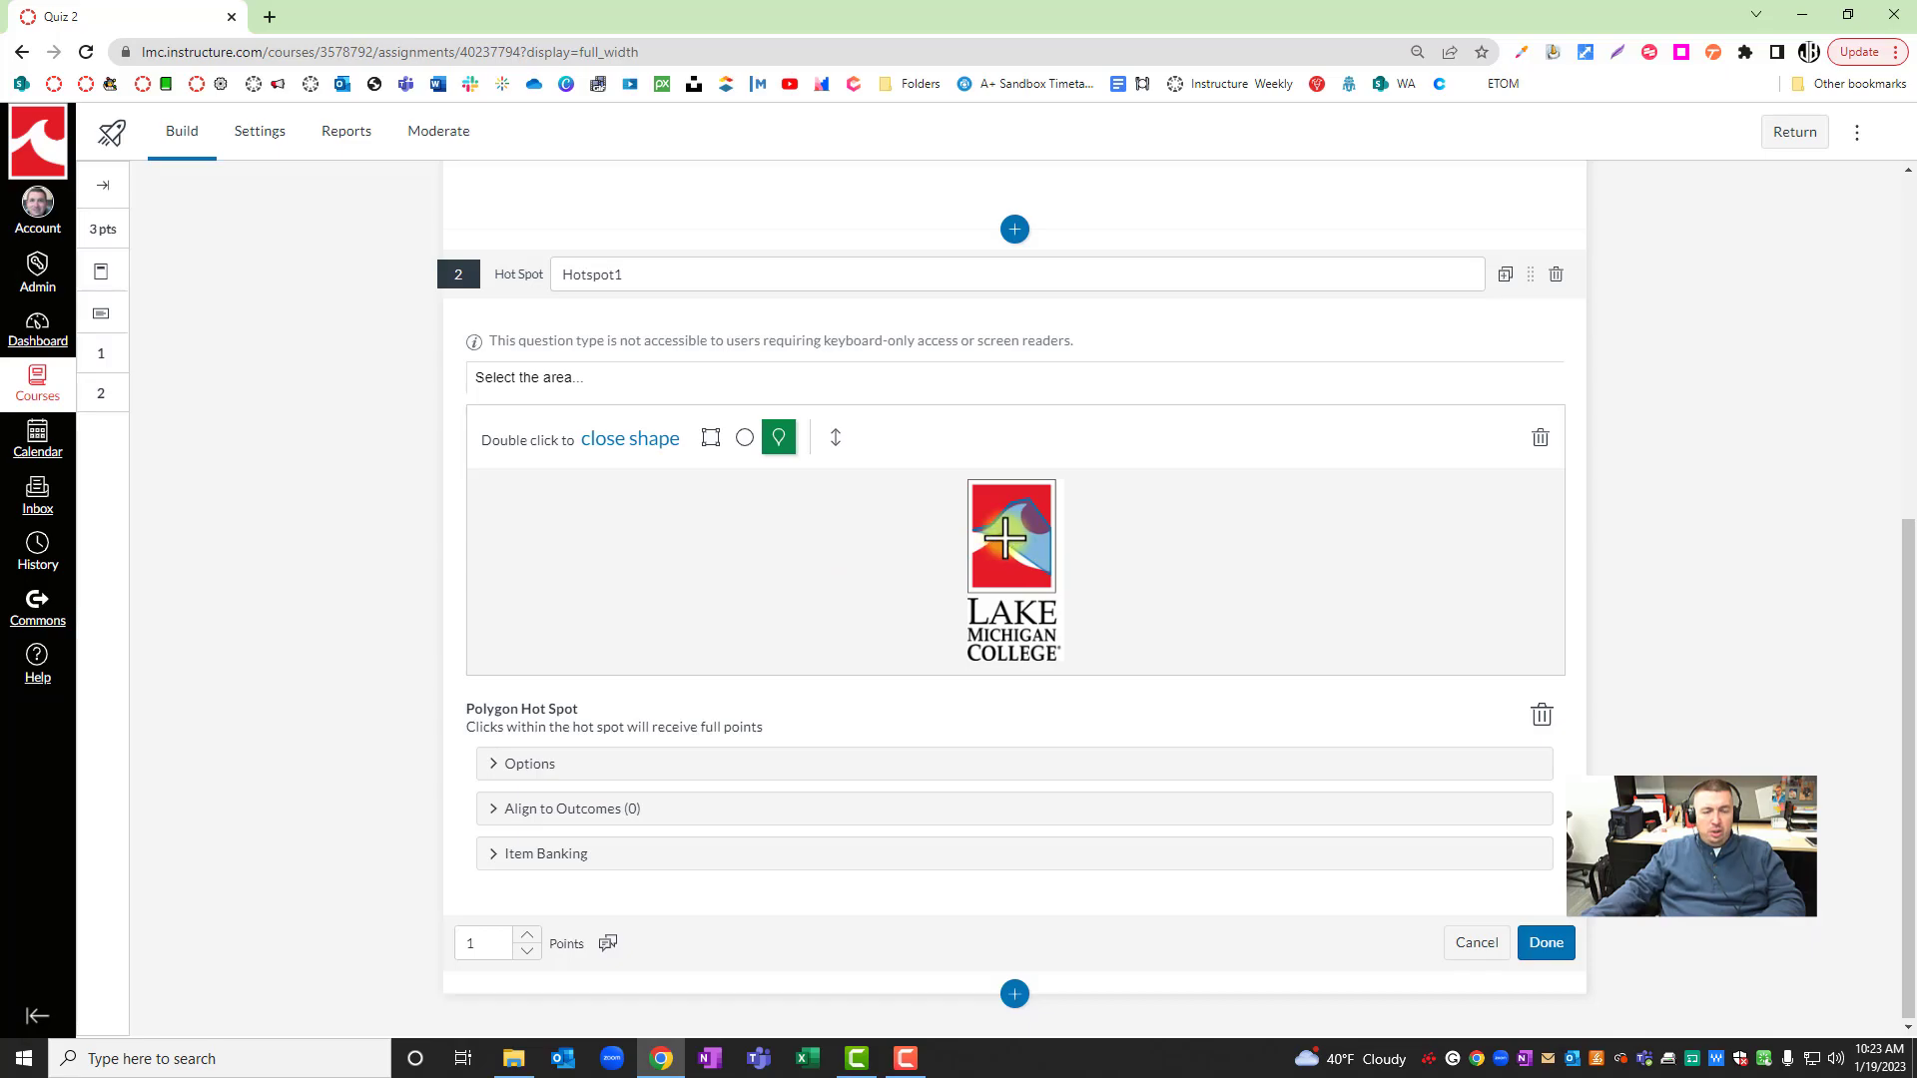
{"action": "left_click", "coordinate": [509, 768]}
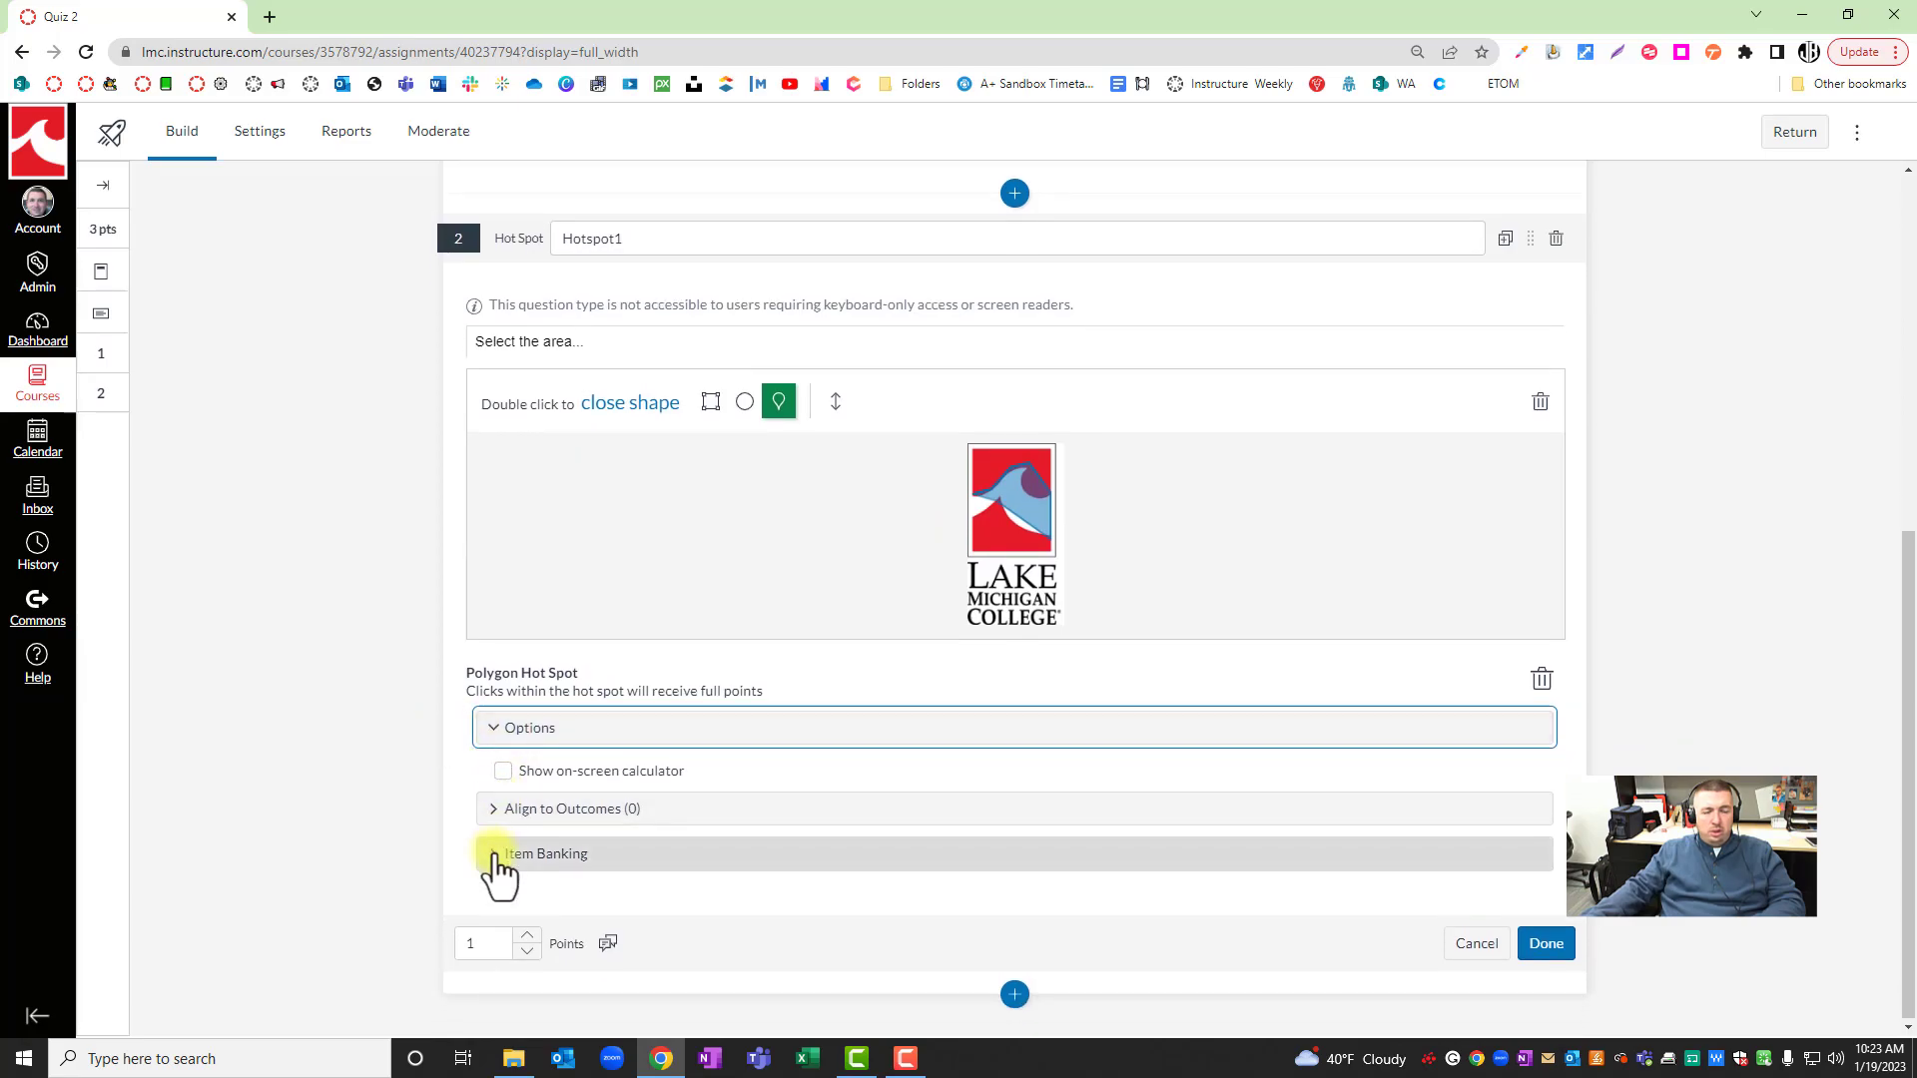
{"action": "left_click", "coordinate": [1546, 941]}
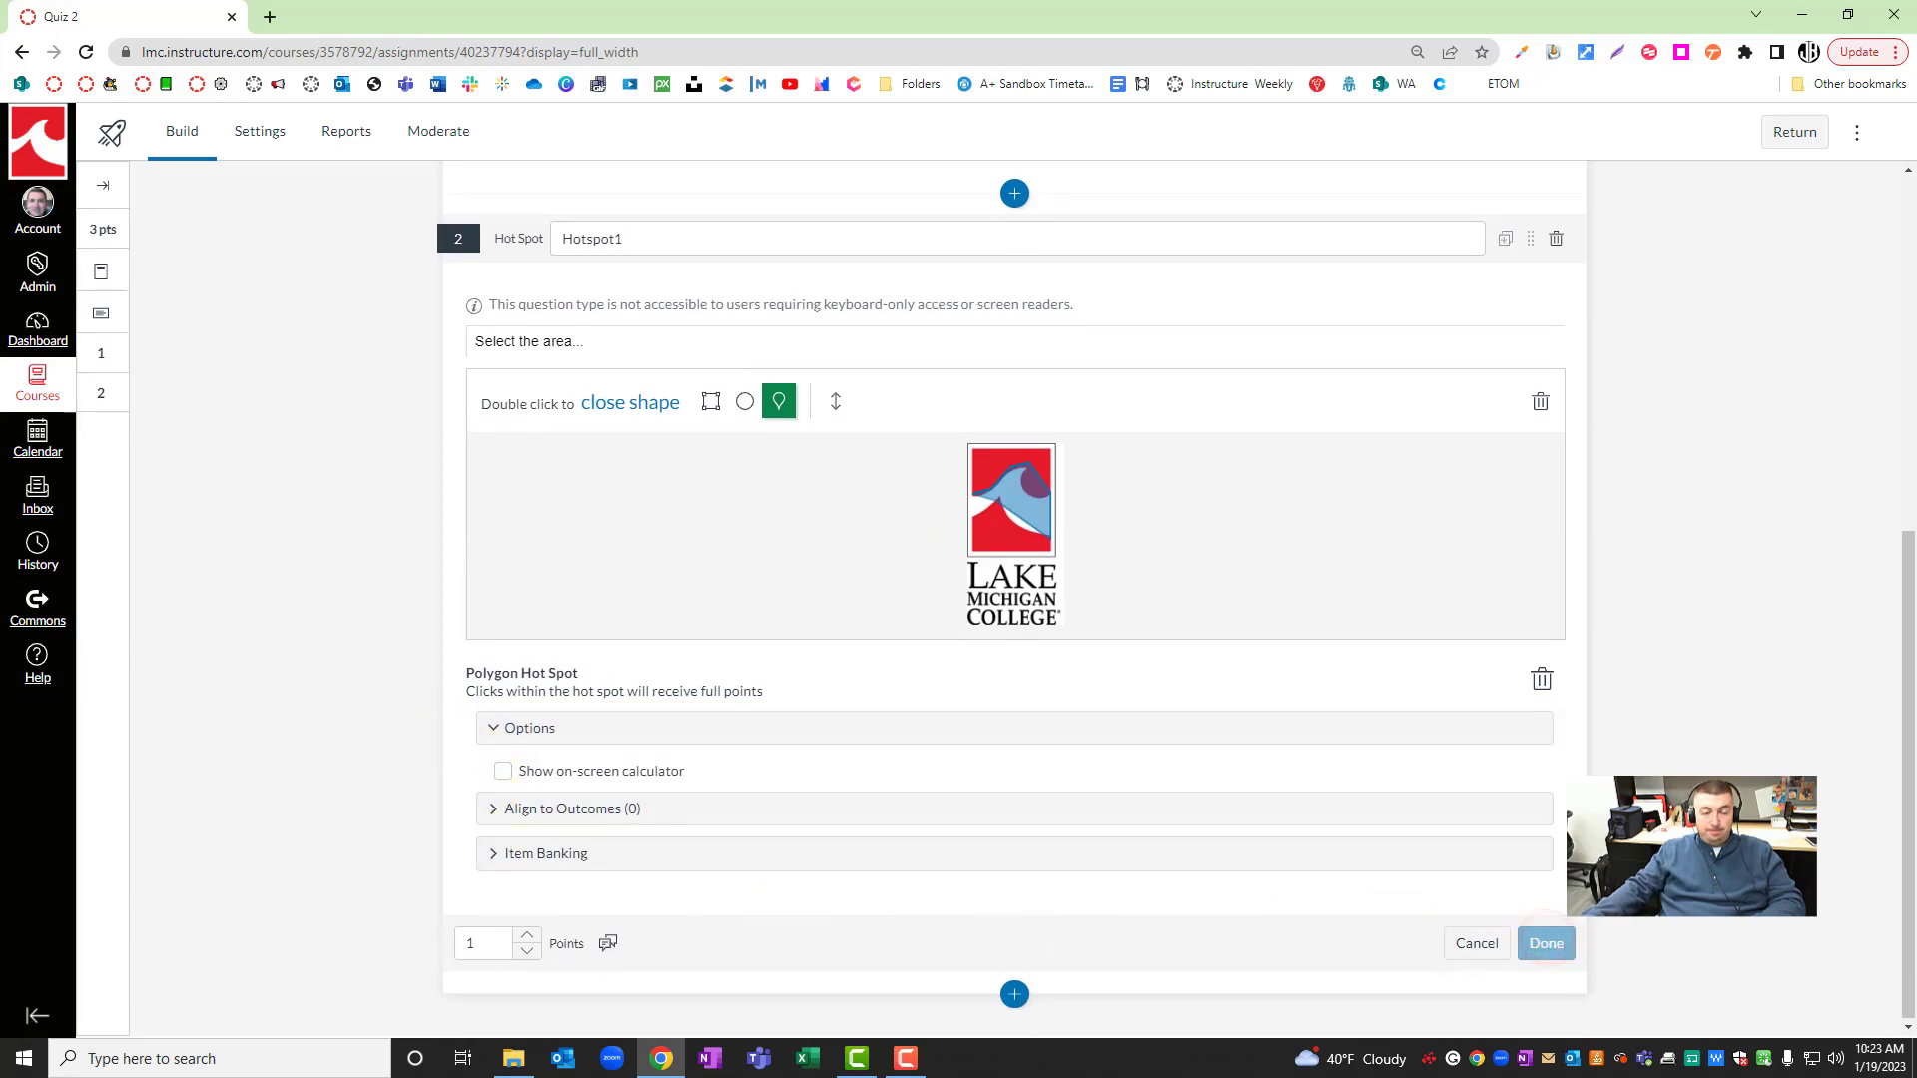
{"action": "scroll", "coordinate": [1584, 624], "scroll_direction": "down", "scroll_amount": 3}
{"action": "scroll", "coordinate": [1586, 694], "scroll_direction": "up", "scroll_amount": 3}
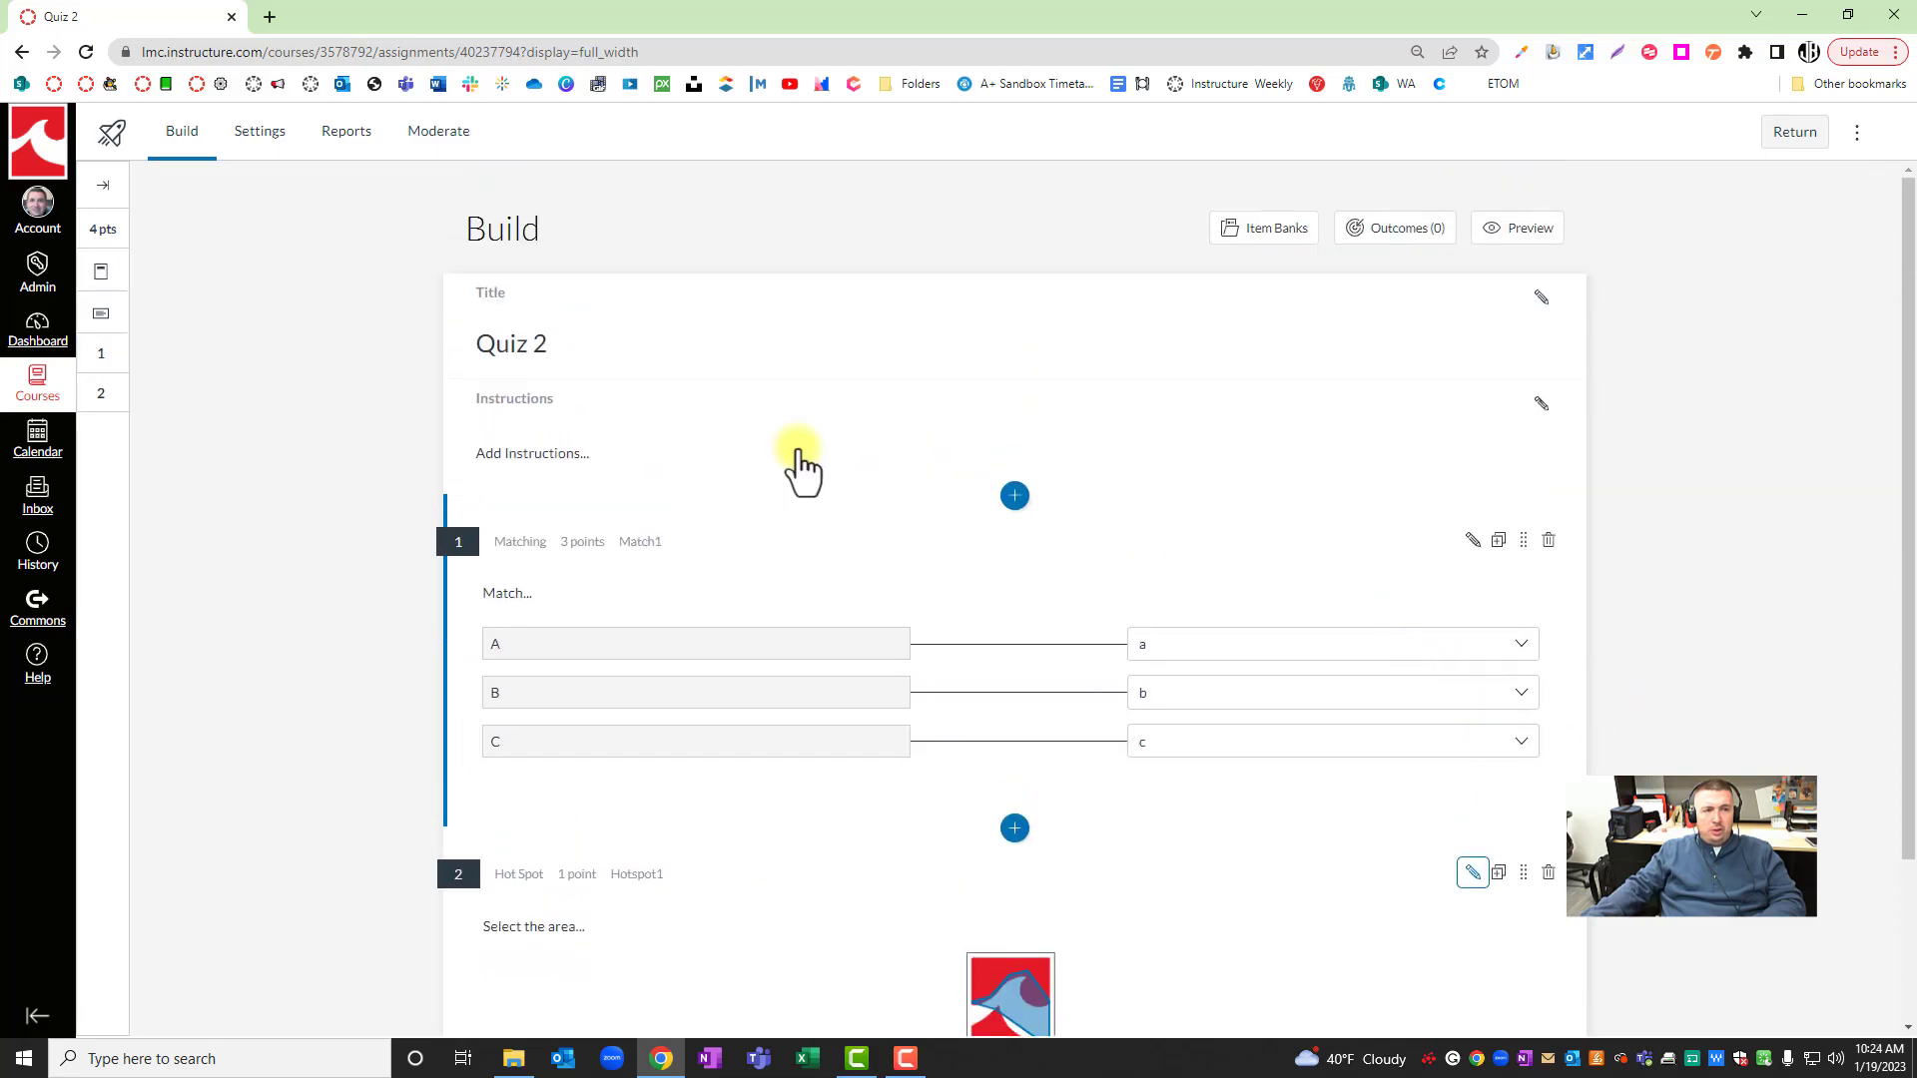
Step: Turn on the restriction of the student result view in the quiz settings
{"action": "left_click", "coordinate": [270, 149]}
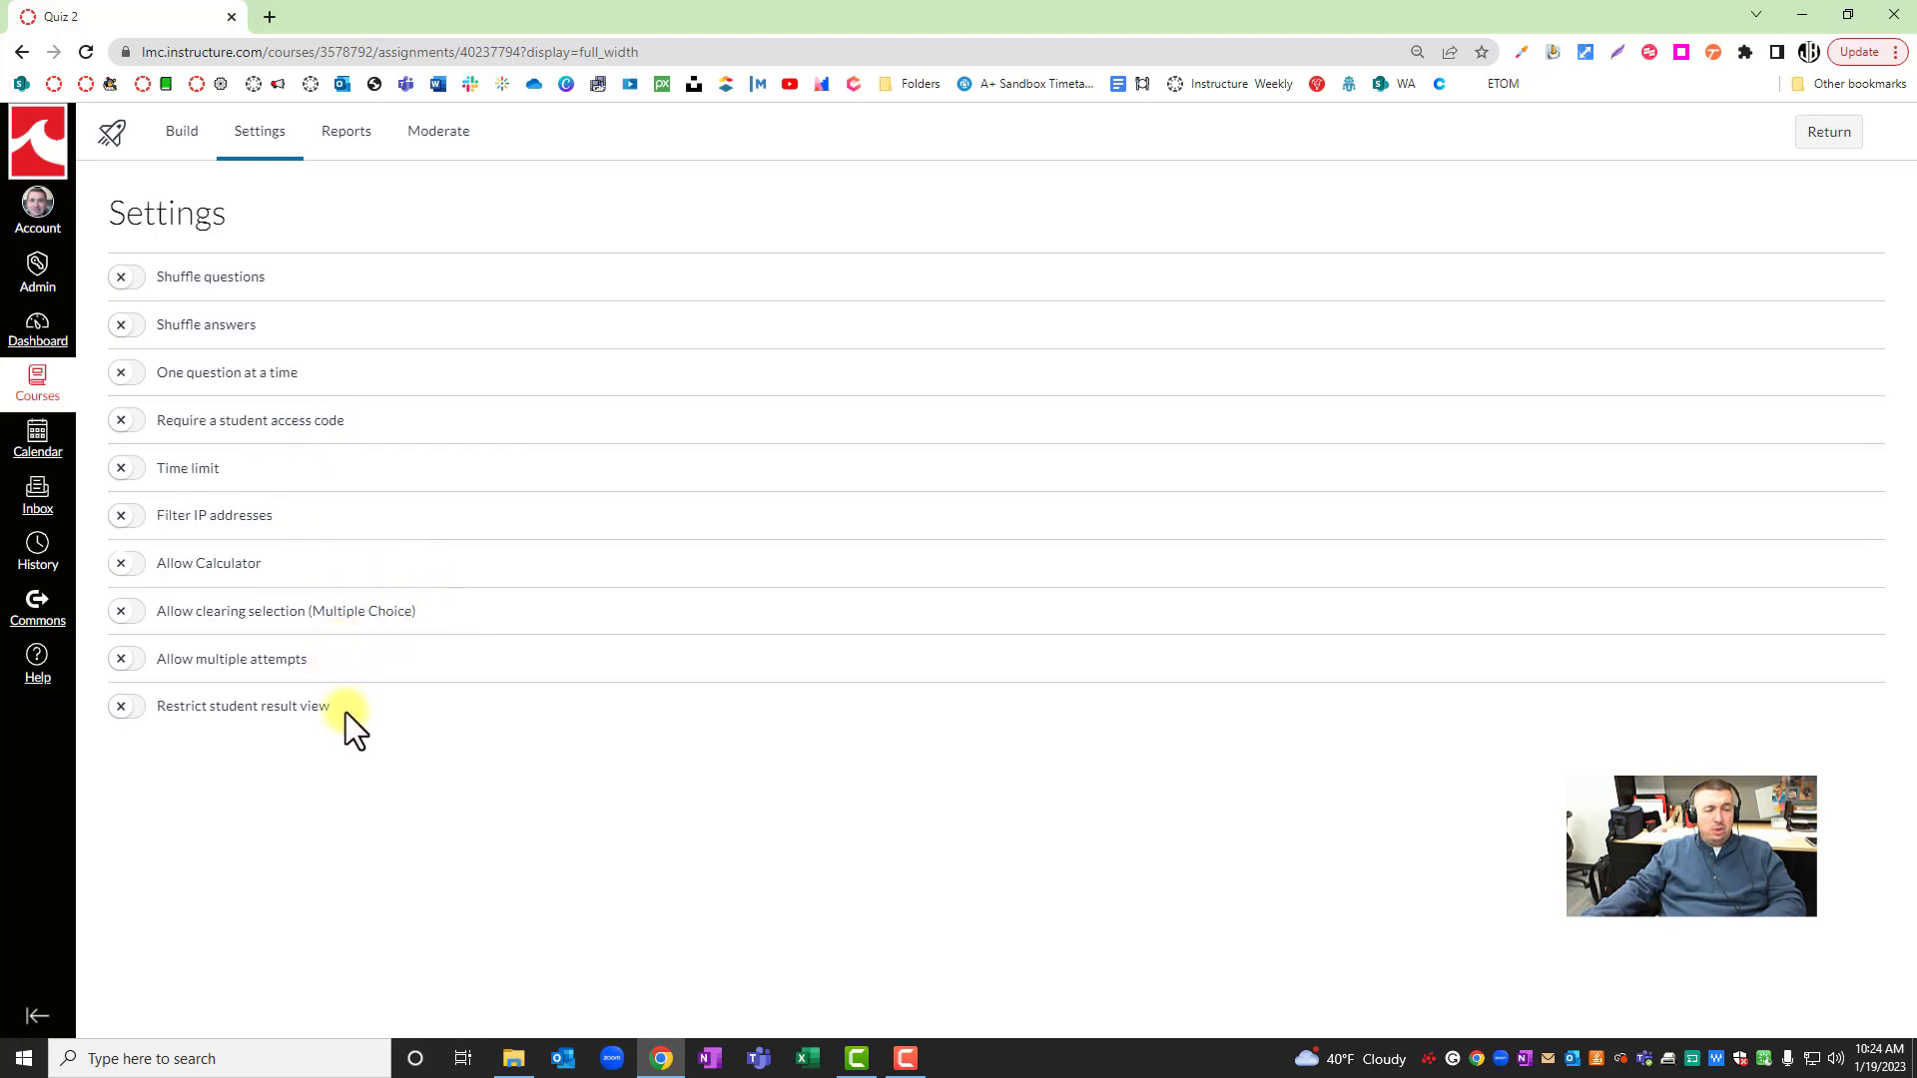
{"action": "left_click", "coordinate": [136, 718]}
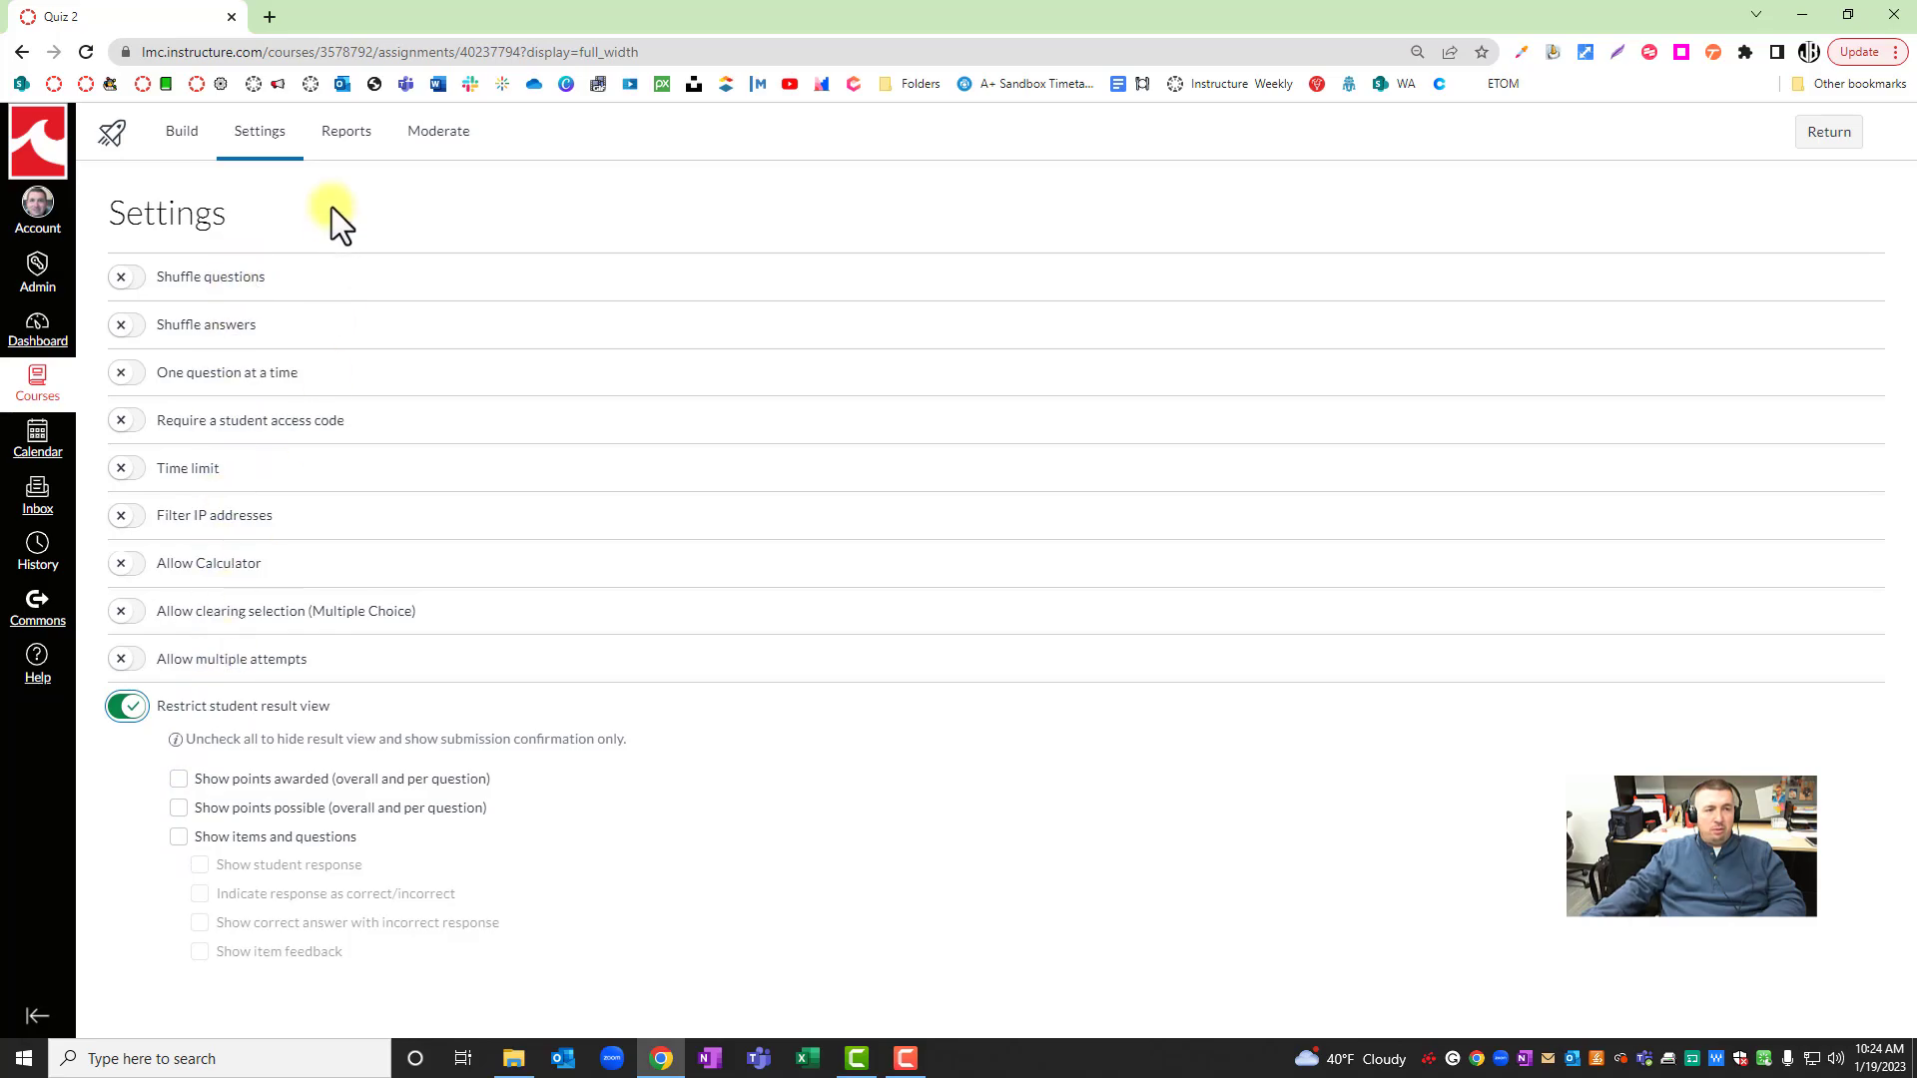
Step: Examine the quiz's available reports and its moderation page
{"action": "left_click", "coordinate": [347, 136]}
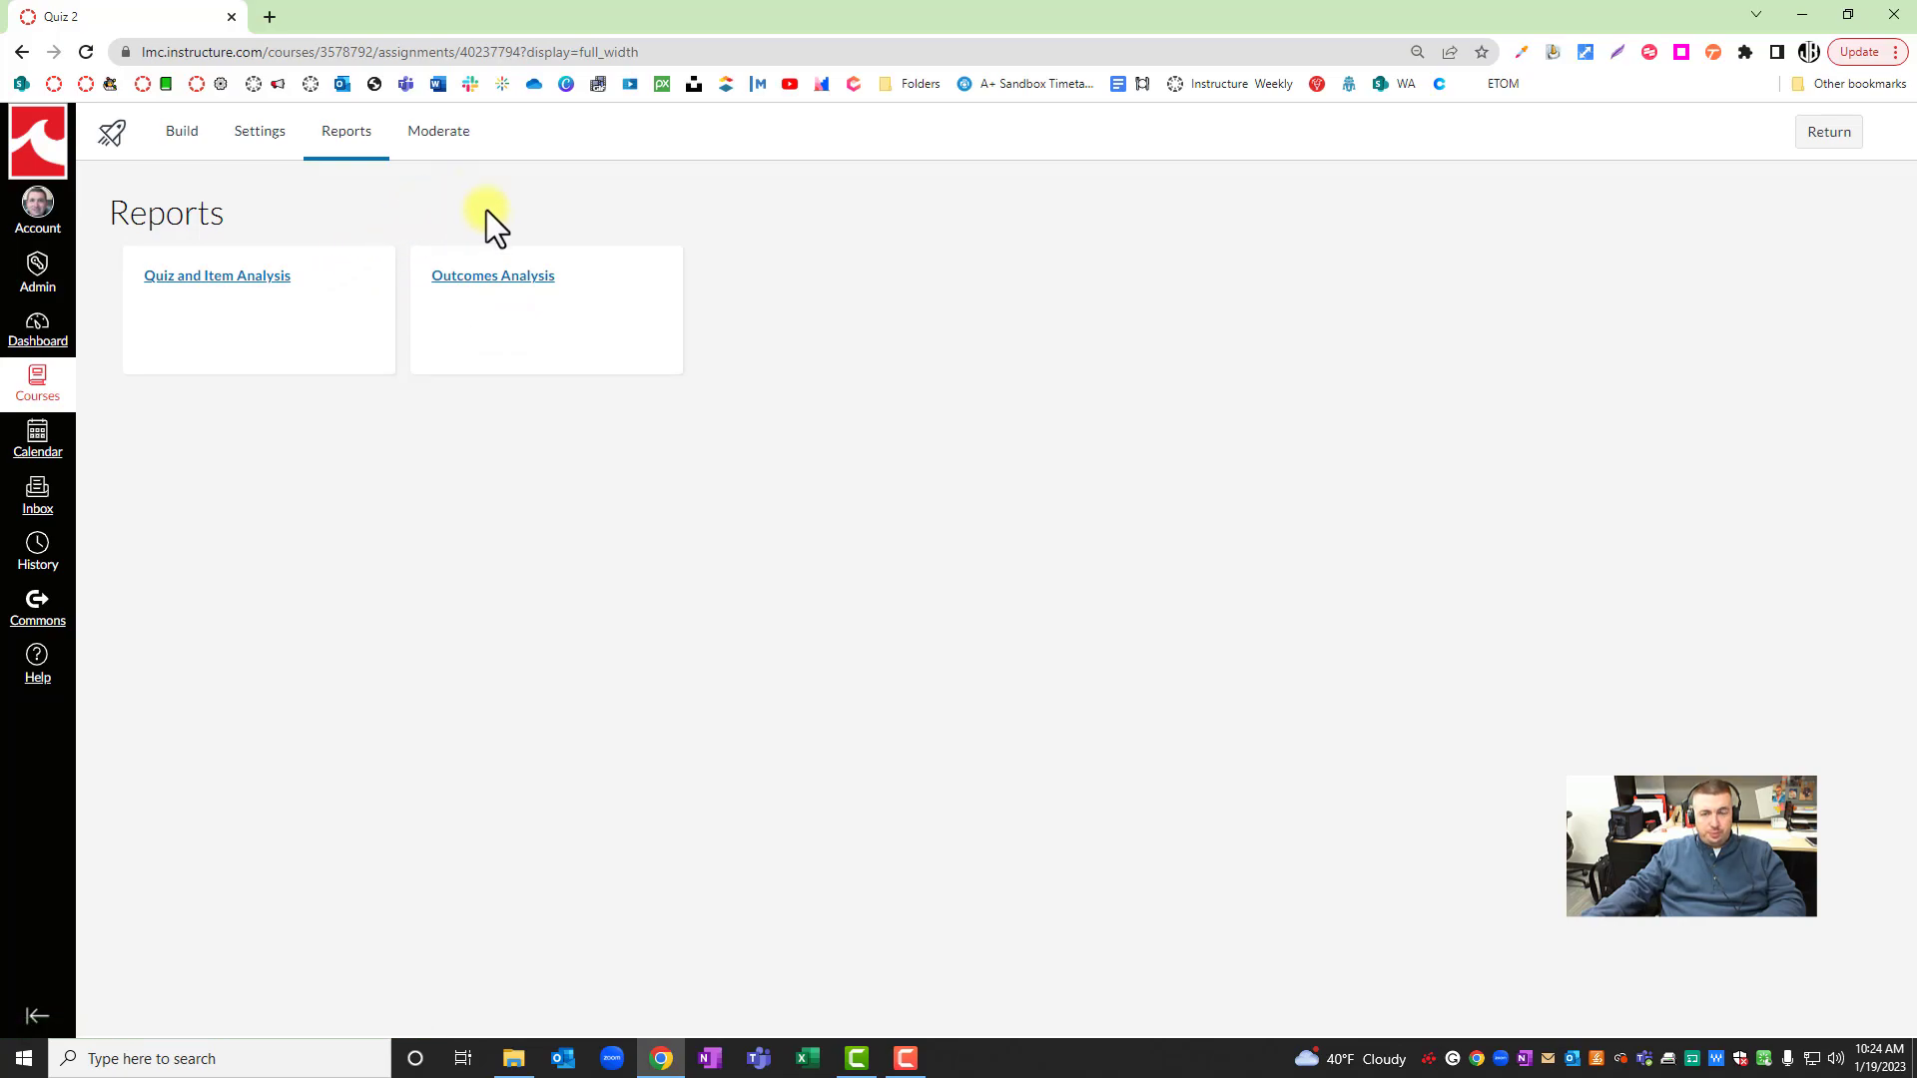
{"action": "left_click", "coordinate": [436, 133]}
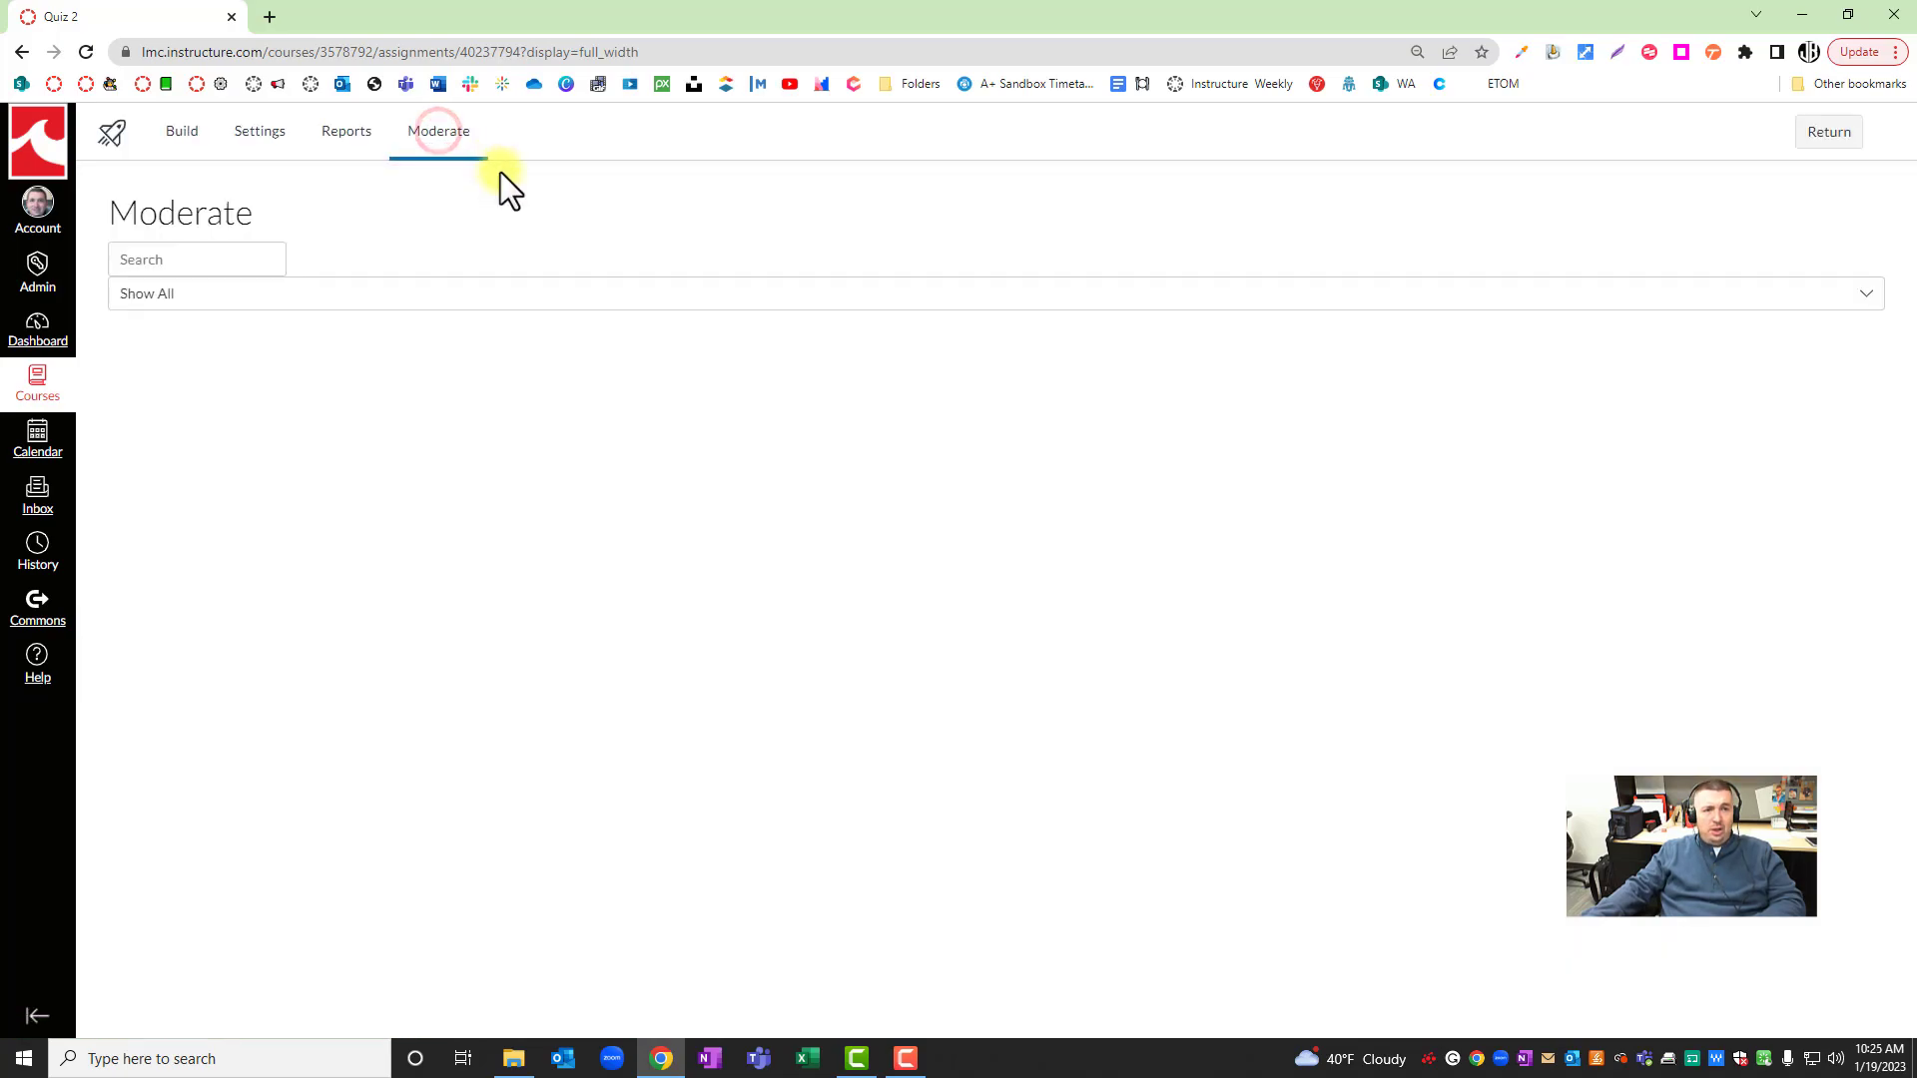